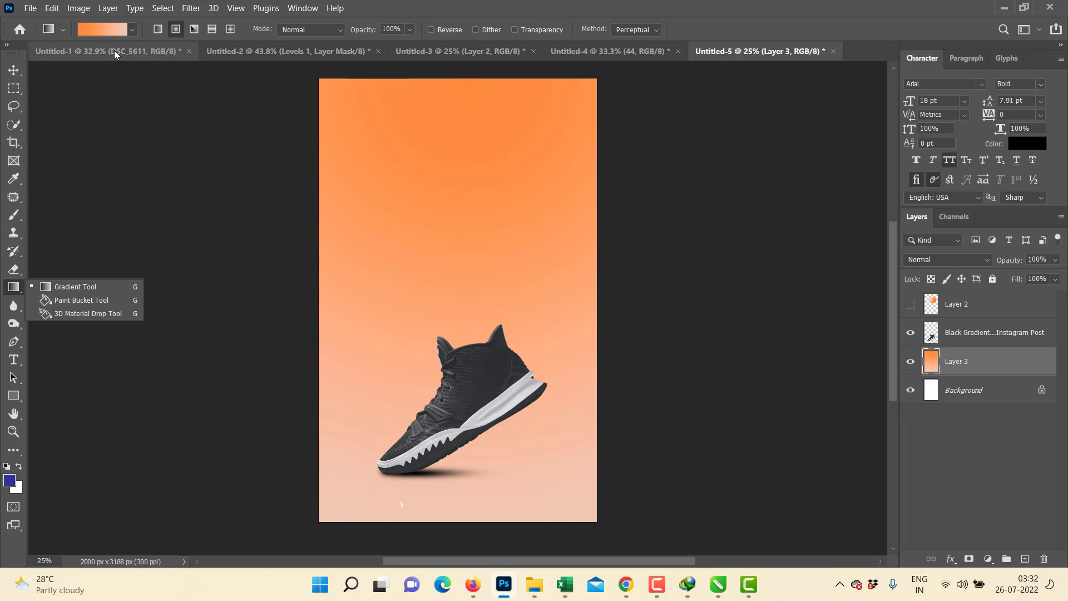
Step: Fill Layer 3 with a radial gradient from the bottom upwards, using the Grays preset that runs from light grey to slate blue
click(132, 30)
click(27, 136)
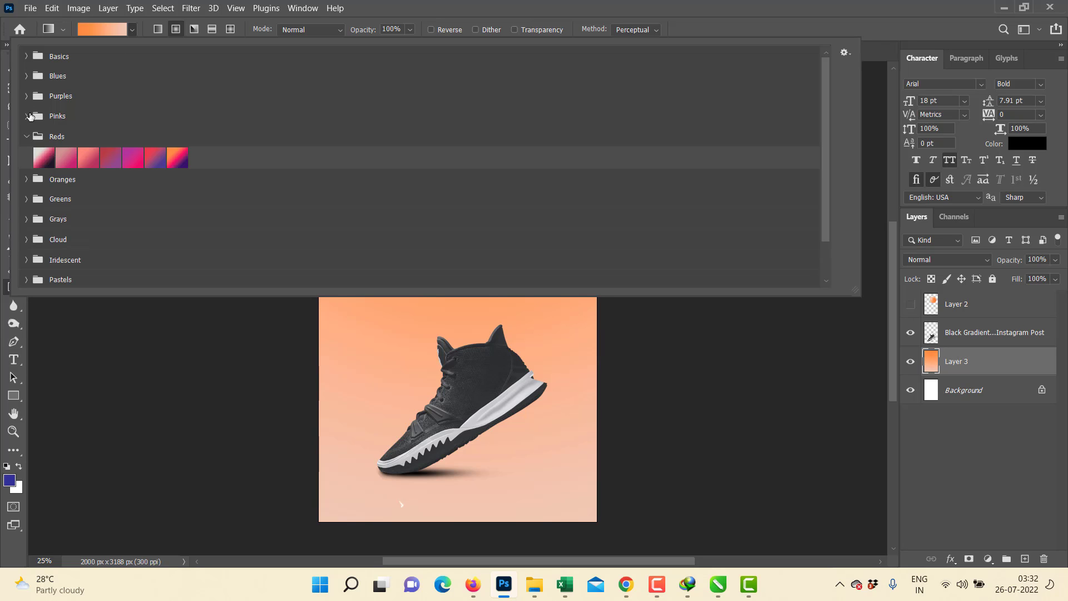
click(25, 100)
click(26, 116)
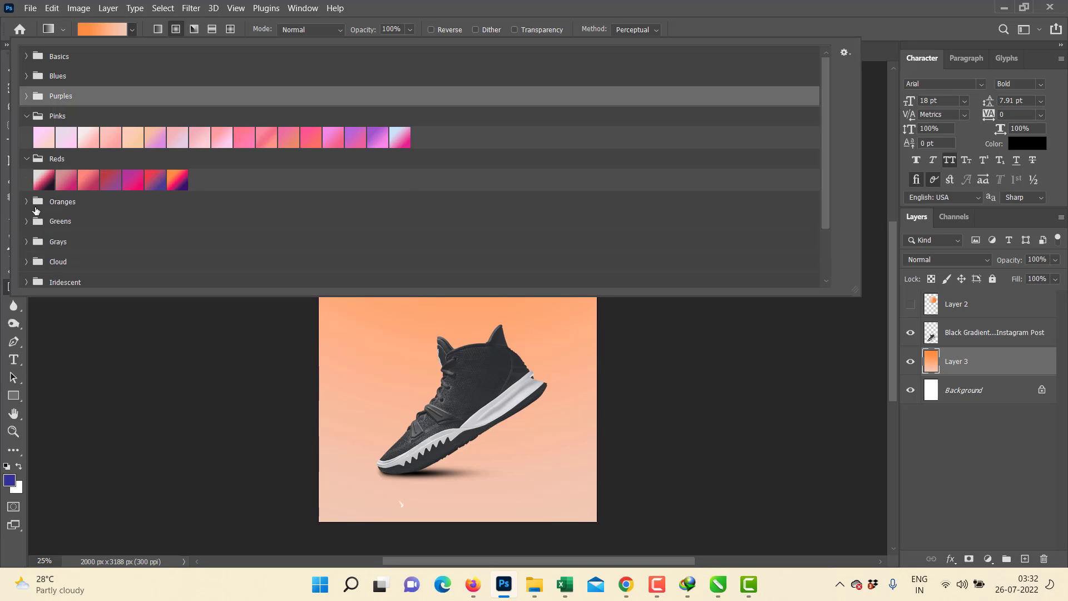
click(30, 245)
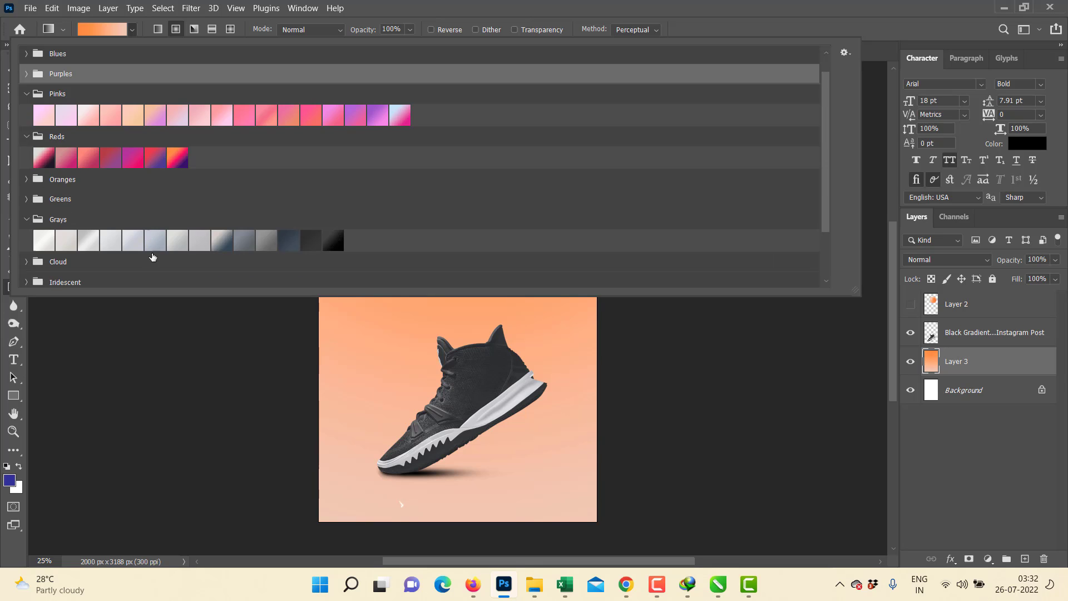
double_click(224, 246)
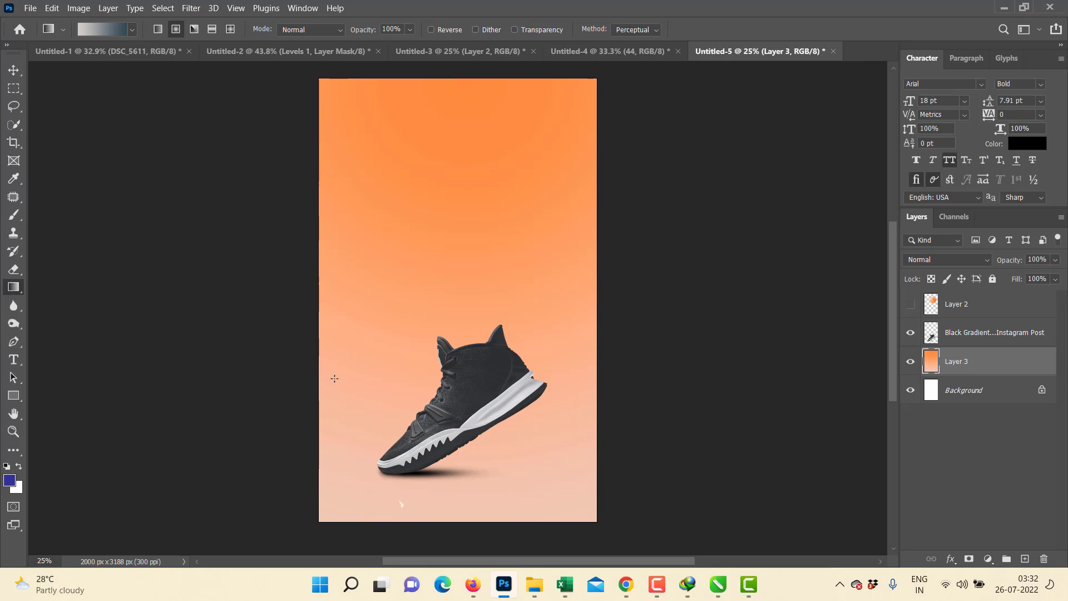
drag(451, 517, 451, 191)
Step: Shift the shoe slightly down and to the left and scale it up to about 130%
key(v)
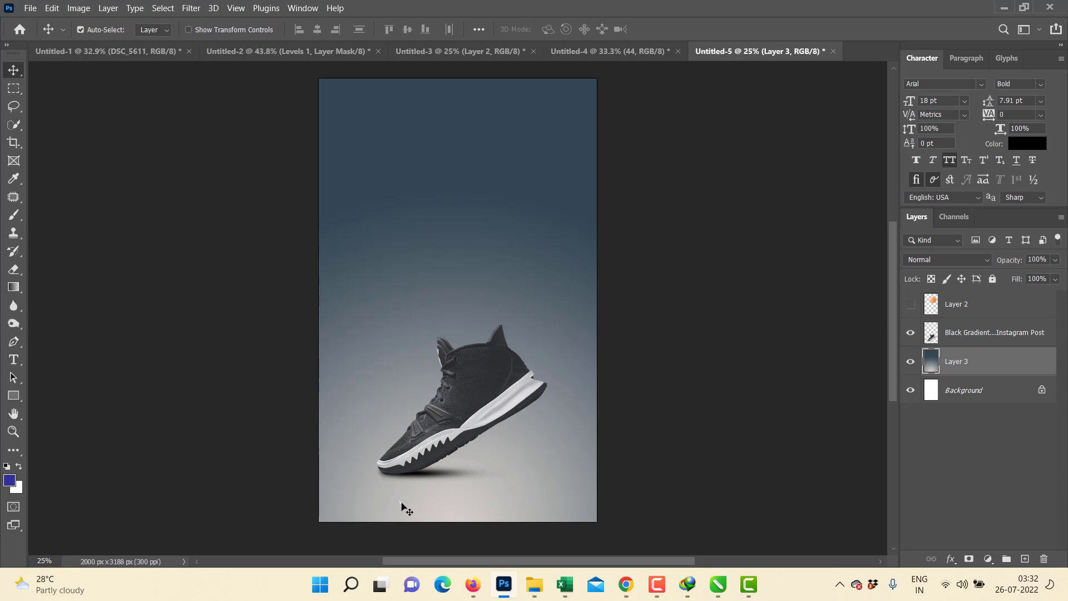
click(402, 504)
key(b)
key(v)
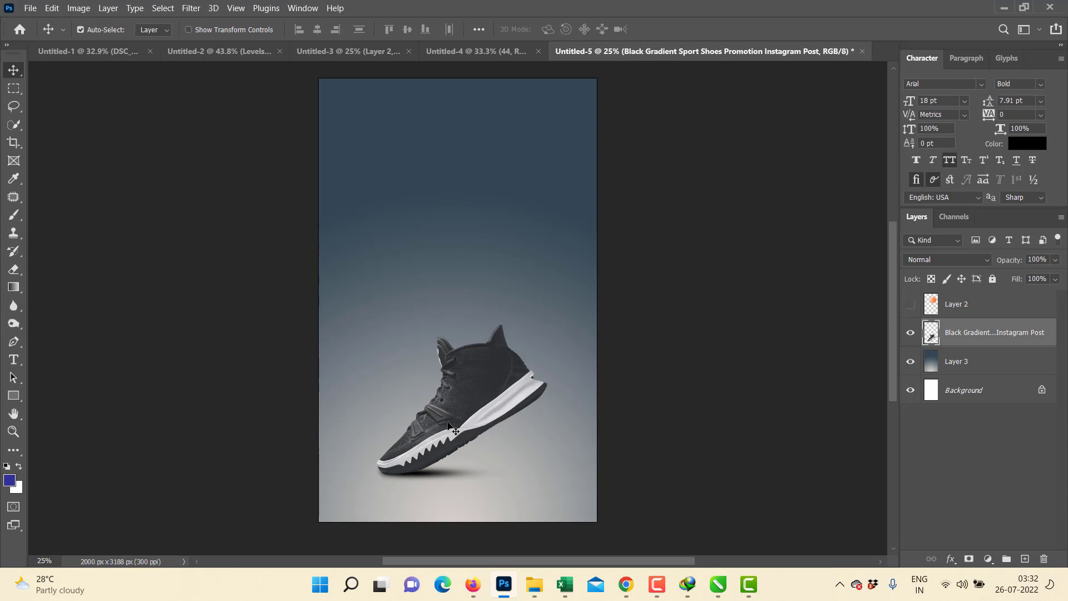
drag(449, 425, 443, 436)
key(ctrl+t)
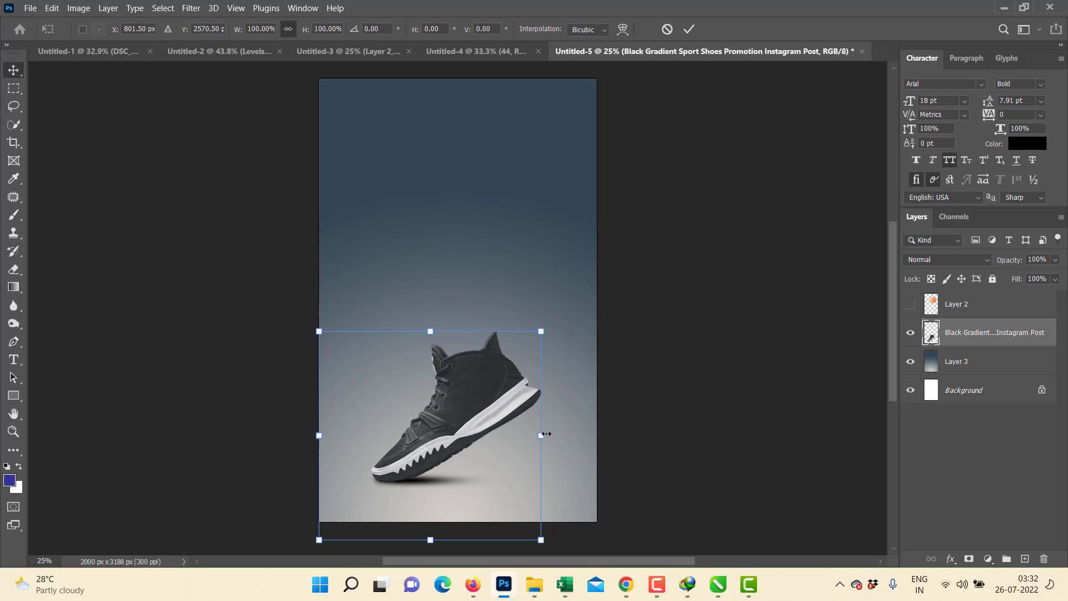
drag(547, 433, 575, 436)
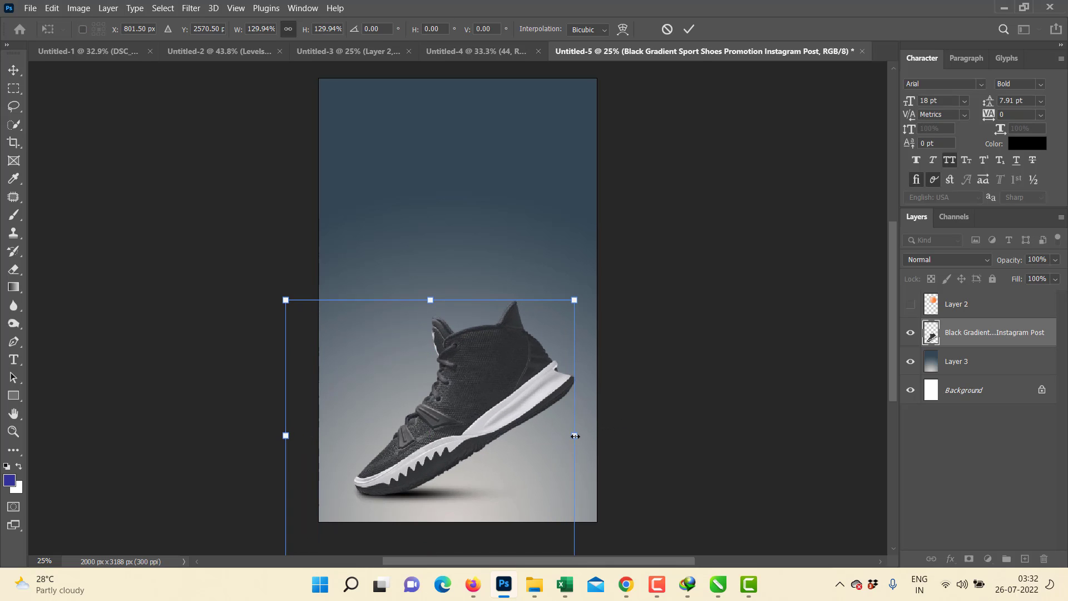
key(Return)
drag(461, 436, 466, 437)
Step: Examine the shoe's heel and sole edge up close
key(z)
mouse_move(578, 373)
mouse_down()
mouse_move(634, 386)
mouse_move(586, 387)
mouse_up()
key(v)
drag(512, 413, 512, 412)
key(z)
drag(592, 370, 636, 376)
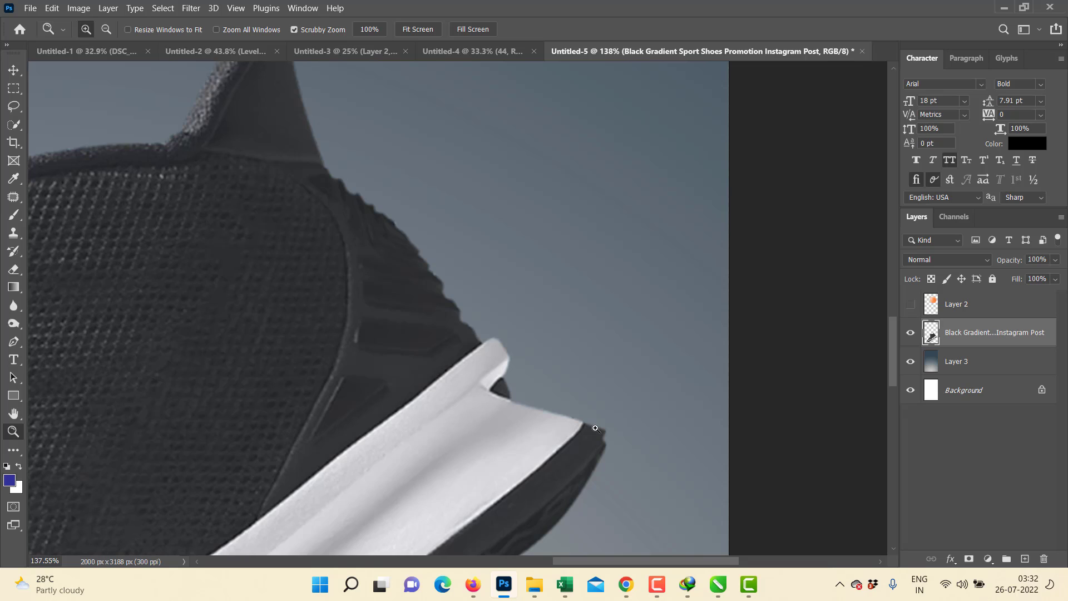
key(ctrl+0)
Step: Show the hidden balloon layer and move the balloon right, over the shoe's heel tab
key(v)
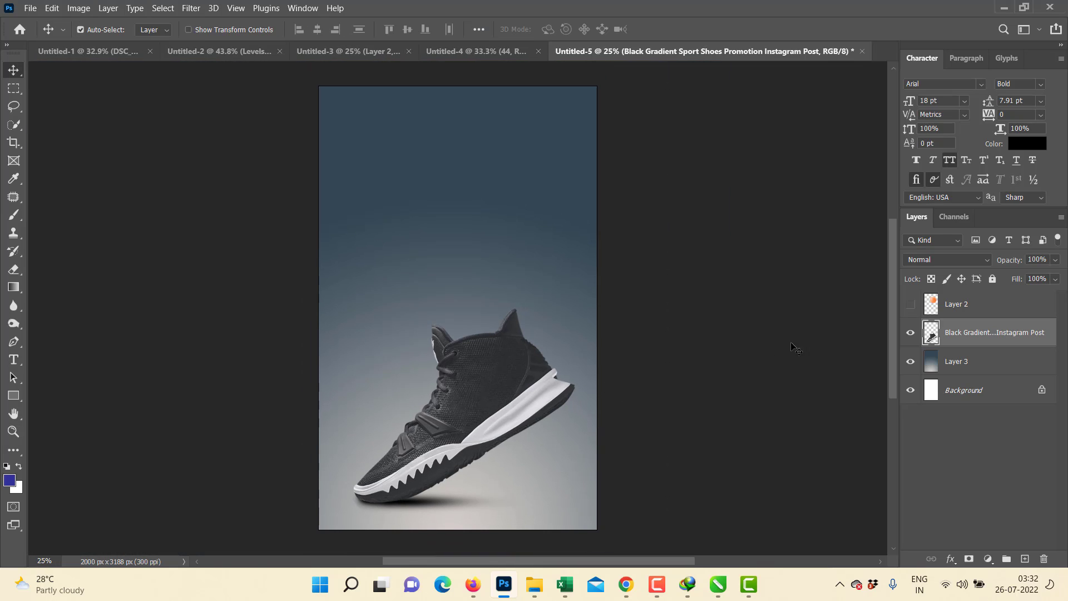
click(911, 304)
drag(497, 265, 551, 263)
Step: Draw a slightly curved Pen path from the balloon's knot down to the tip of the shoe's heel tab
key(z)
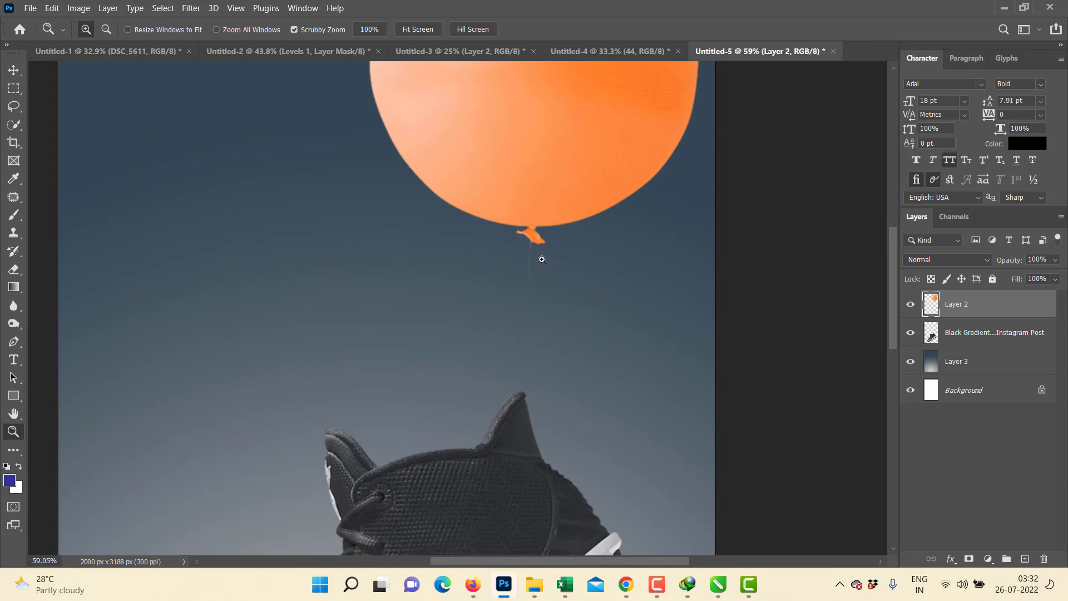
key(p)
click(530, 241)
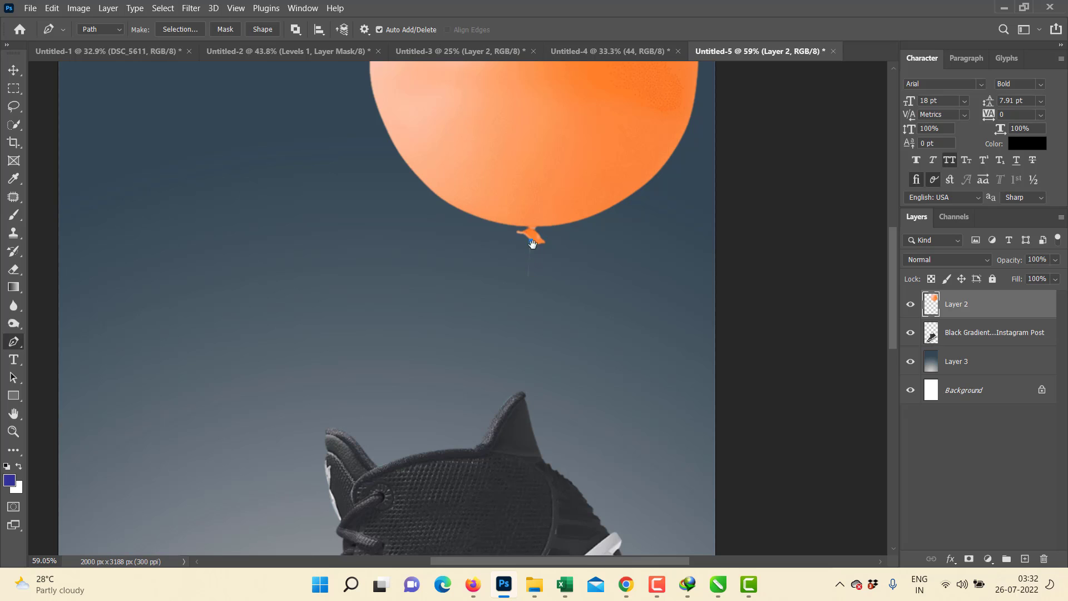
scroll(530, 239, down, 1)
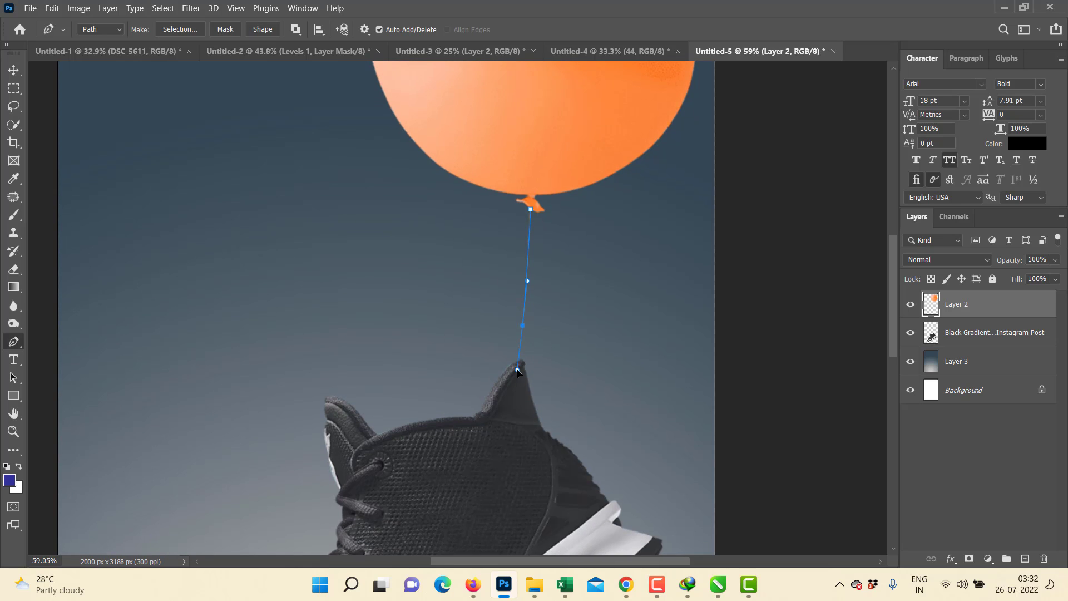
key(ctrl+z)
click(521, 361)
key(ctrl+z)
drag(519, 360, 515, 365)
alt+click(520, 361)
Step: Create a new layer above the balloon for the string and set the brush to 1 px in black
click(1025, 559)
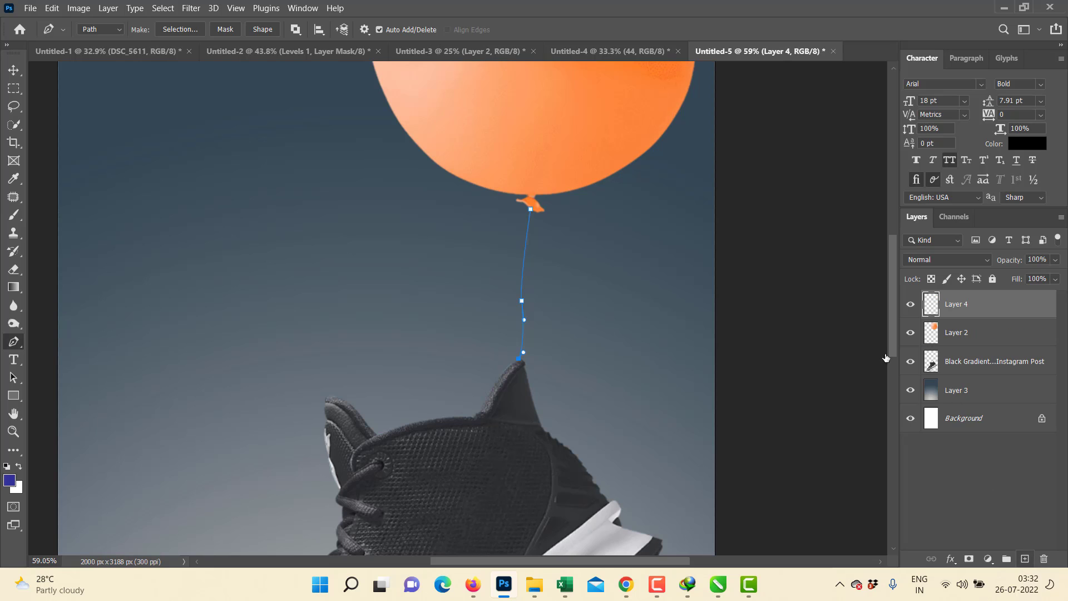
key(b)
right_click(409, 251)
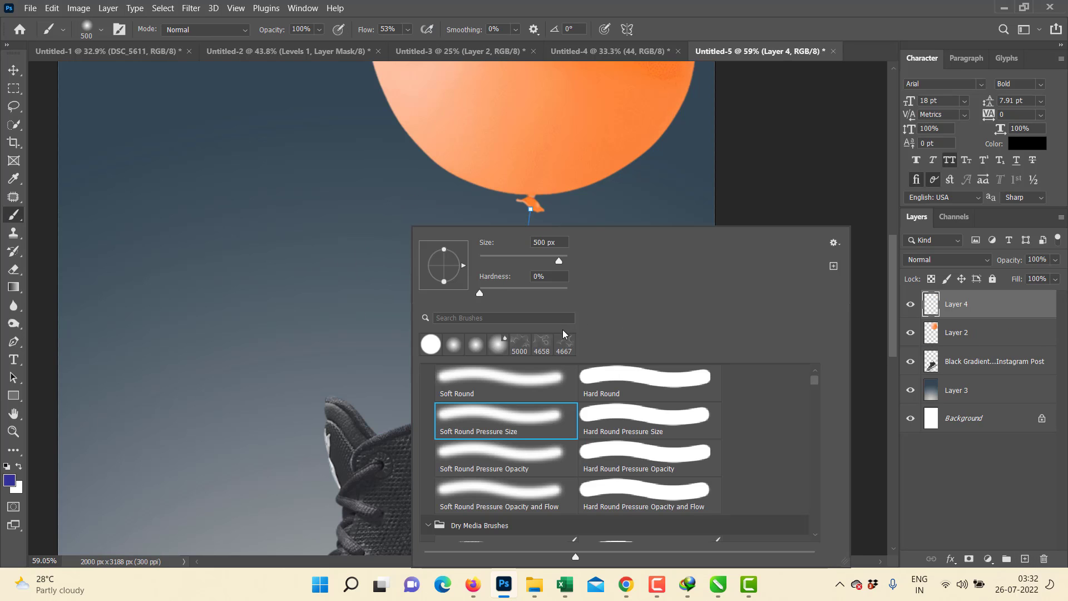
click(481, 259)
key(Return)
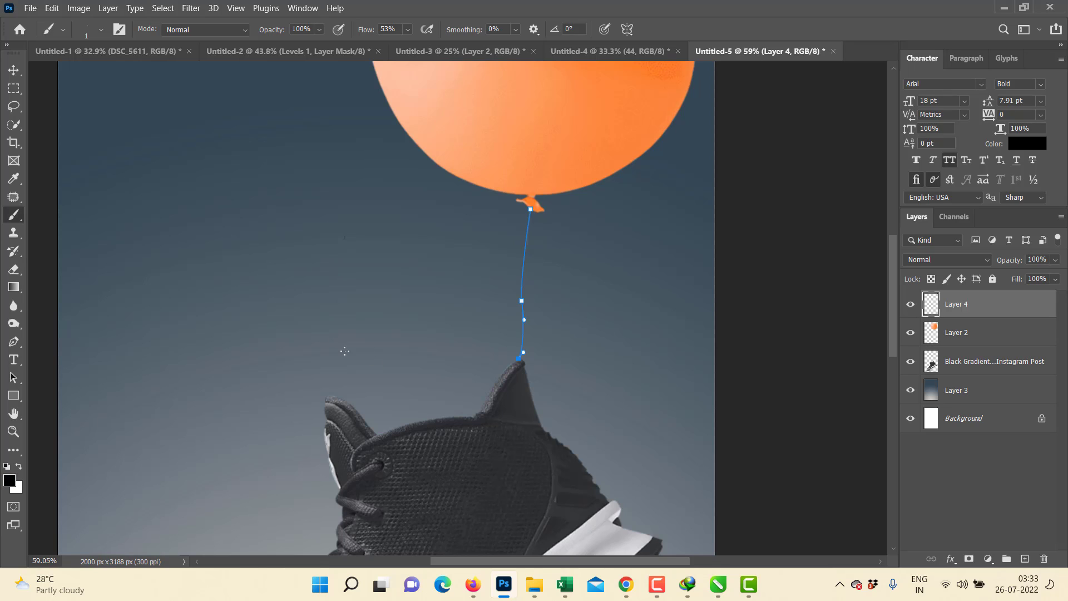
Step: Stroke the string path on the new layer and dismiss the path
key(p)
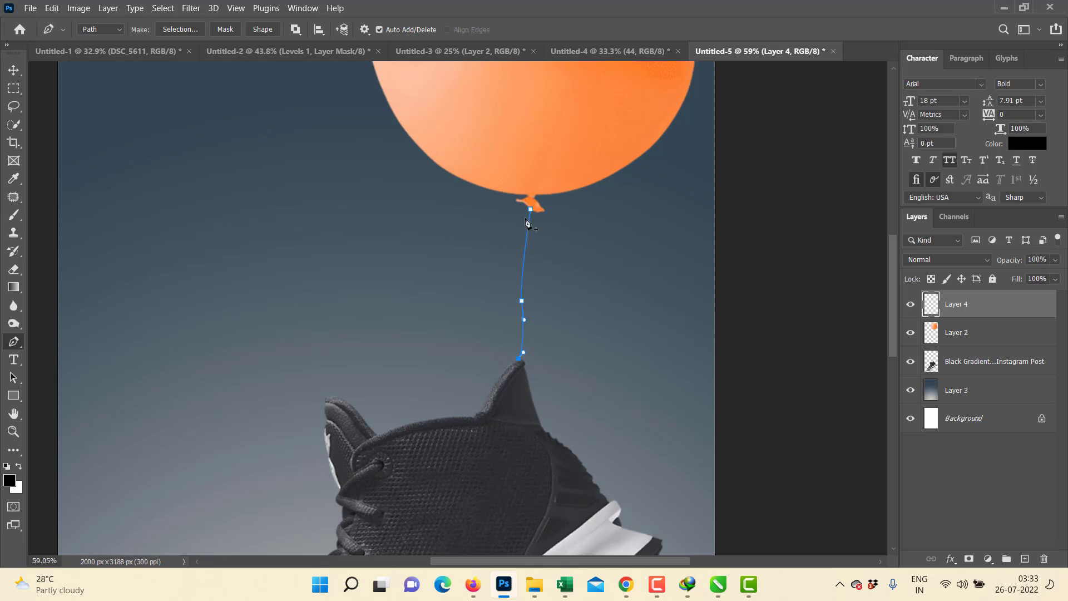
right_click(530, 211)
click(595, 326)
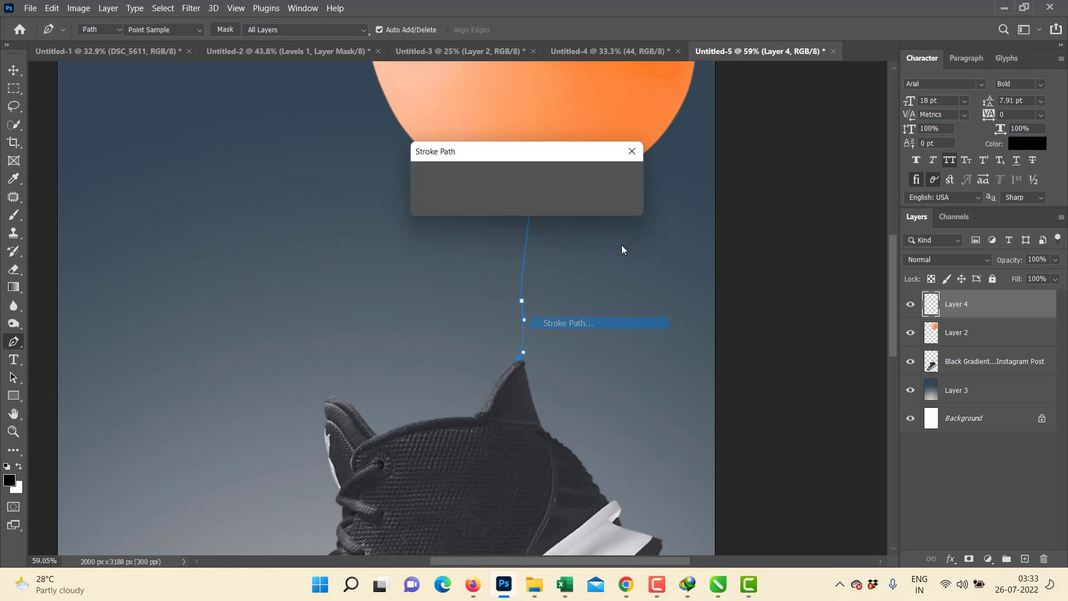
click(620, 178)
key(Return)
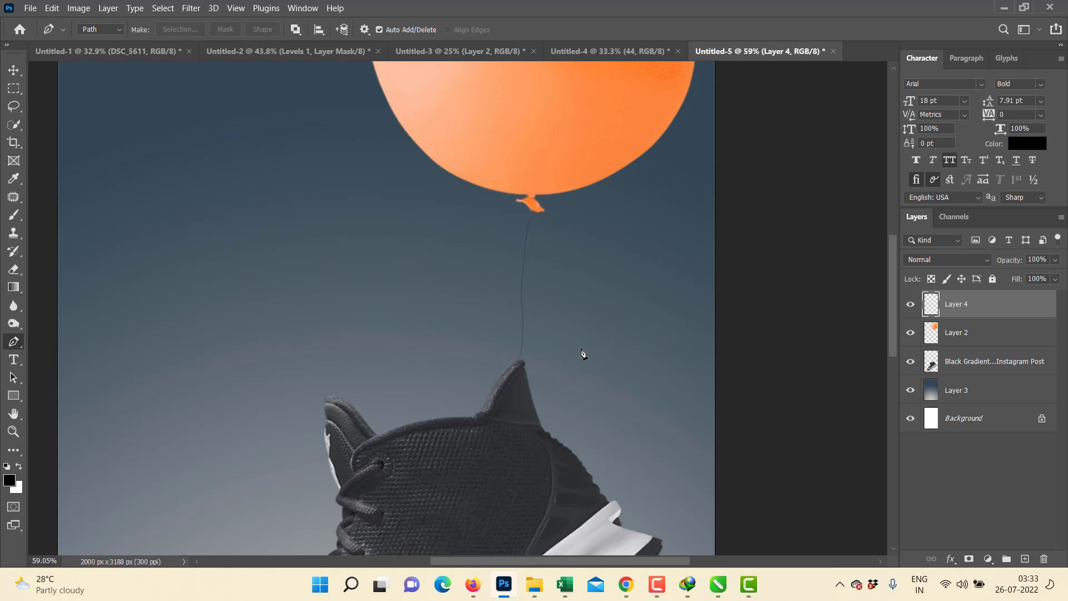
Step: Stretch the string to about 102% height so that it reaches the tip of the shoe's heel tab
scroll(583, 369, down, 1)
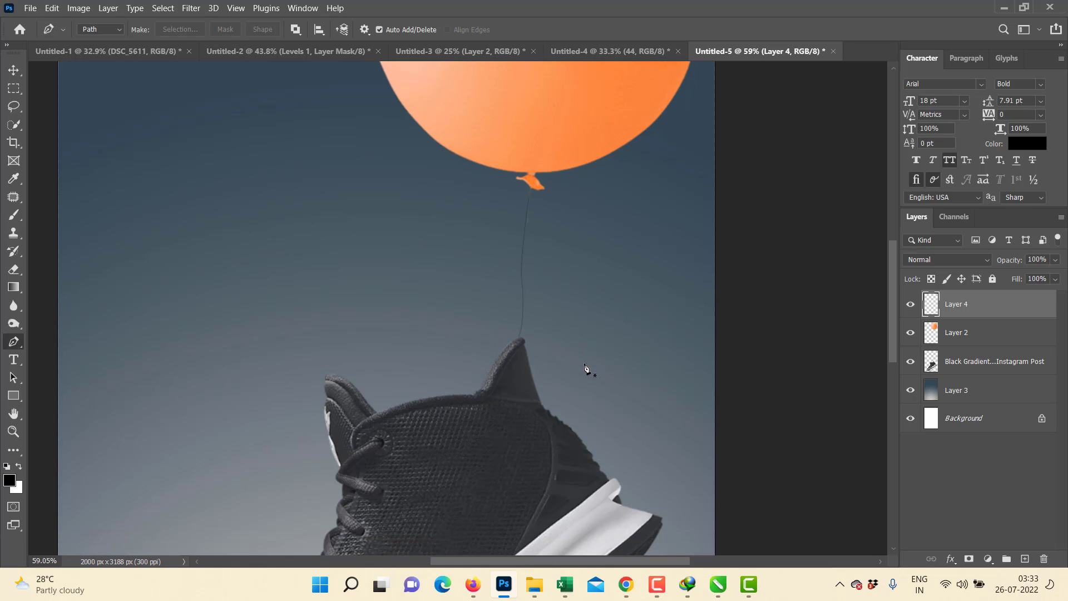
key(ctrl+minus)
key(ctrl+minus)
key(ctrl+minus)
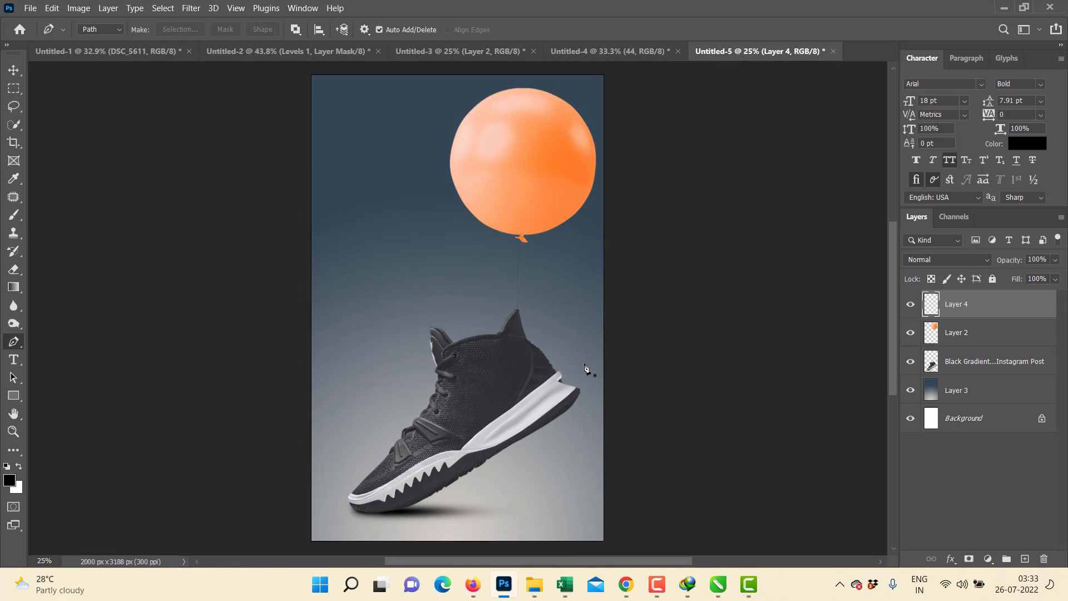
scroll(584, 368, up, 3)
drag(621, 318, 592, 322)
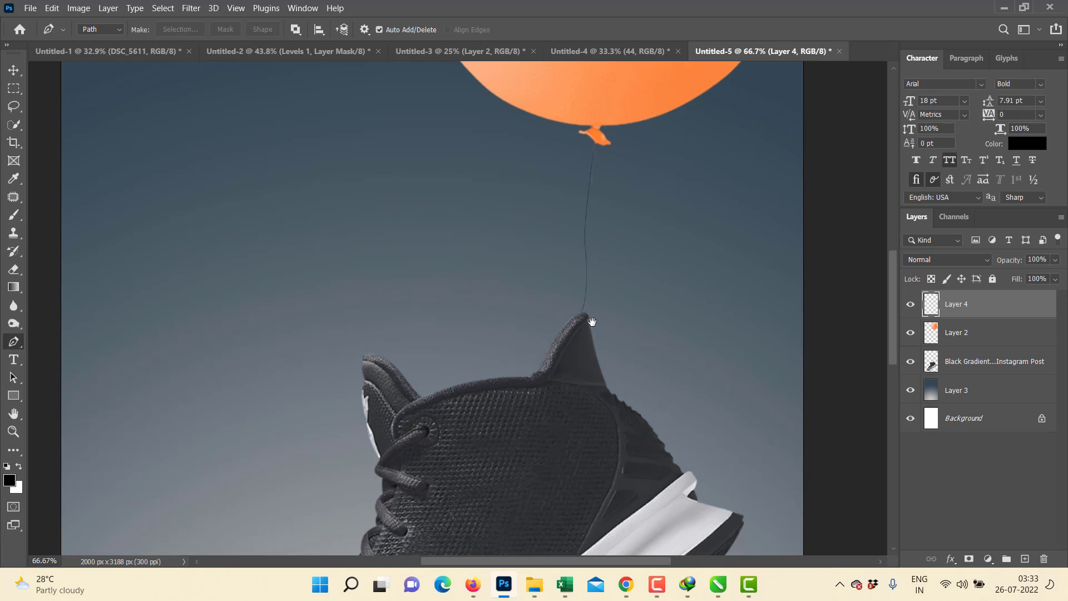
key(ctrl+t)
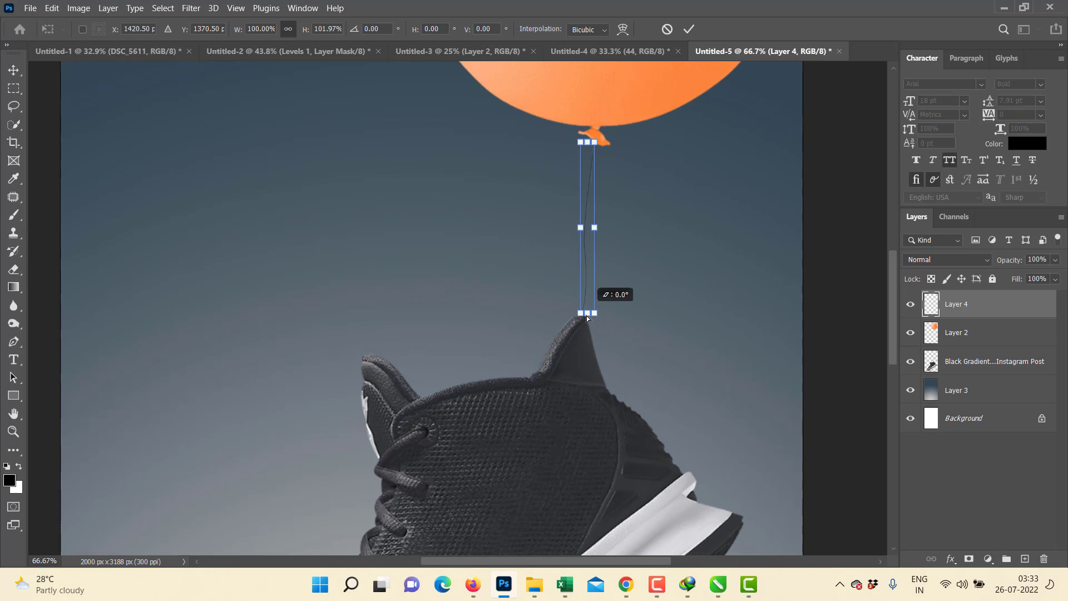
key(Return)
Step: Thicken the string with a 1 px black stroke placed outside
key(p)
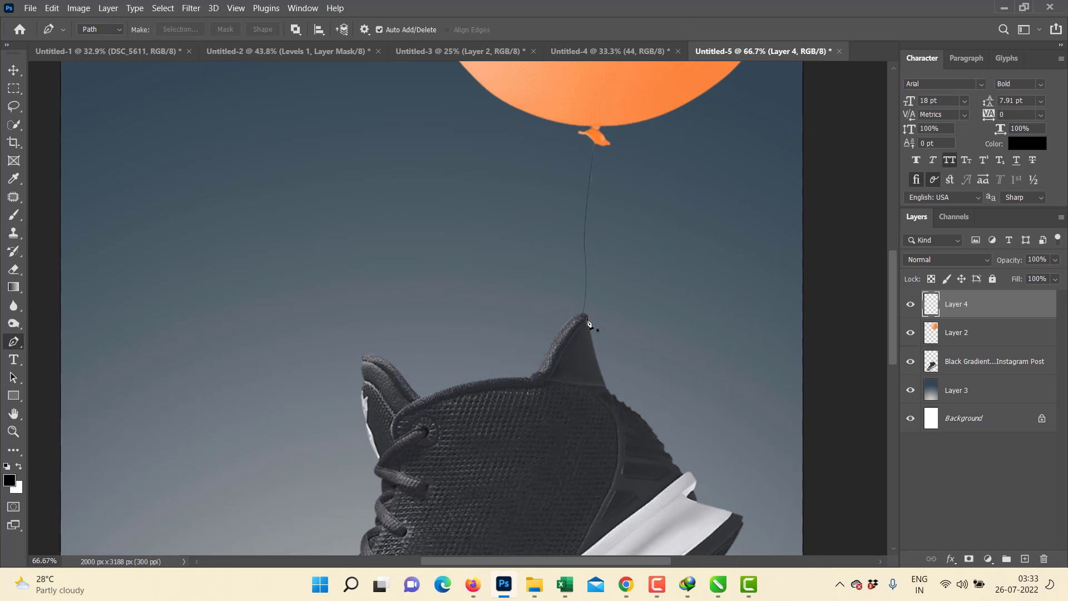
key(alt+e)
text(s)
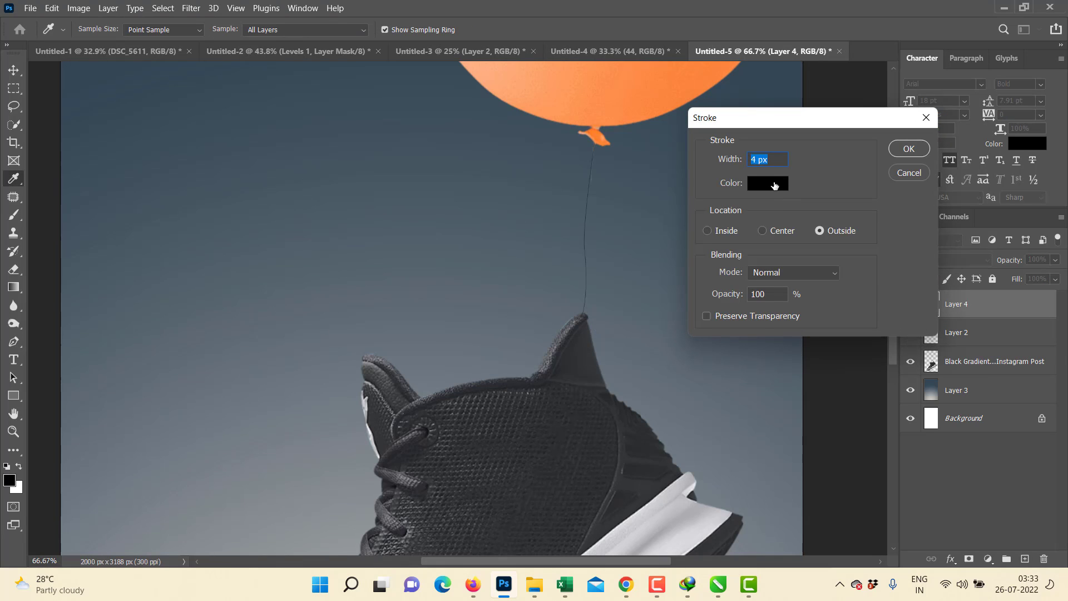
text(1)
key(Return)
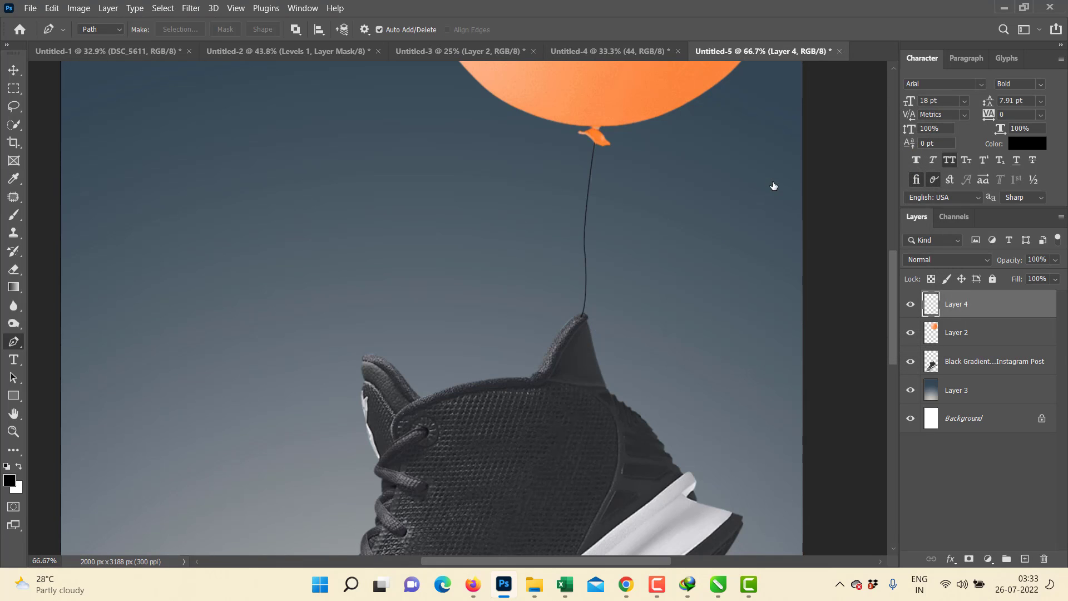
key(e)
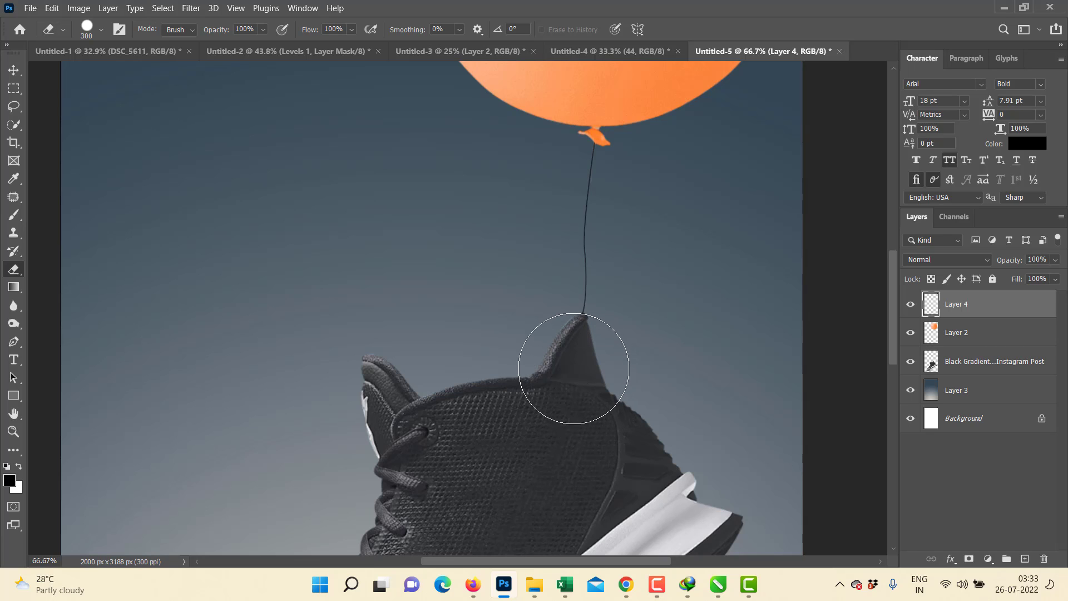
key(v)
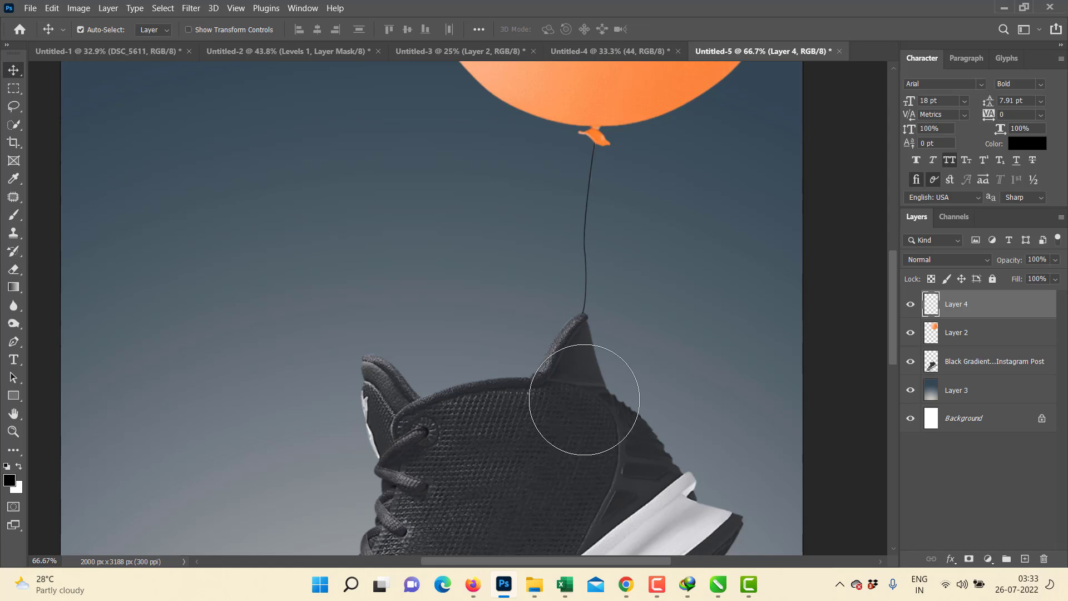
Step: Add a Hue/Saturation adjustment clipped to the balloon layer, with hue +180 and saturation -88
key(ctrl+0)
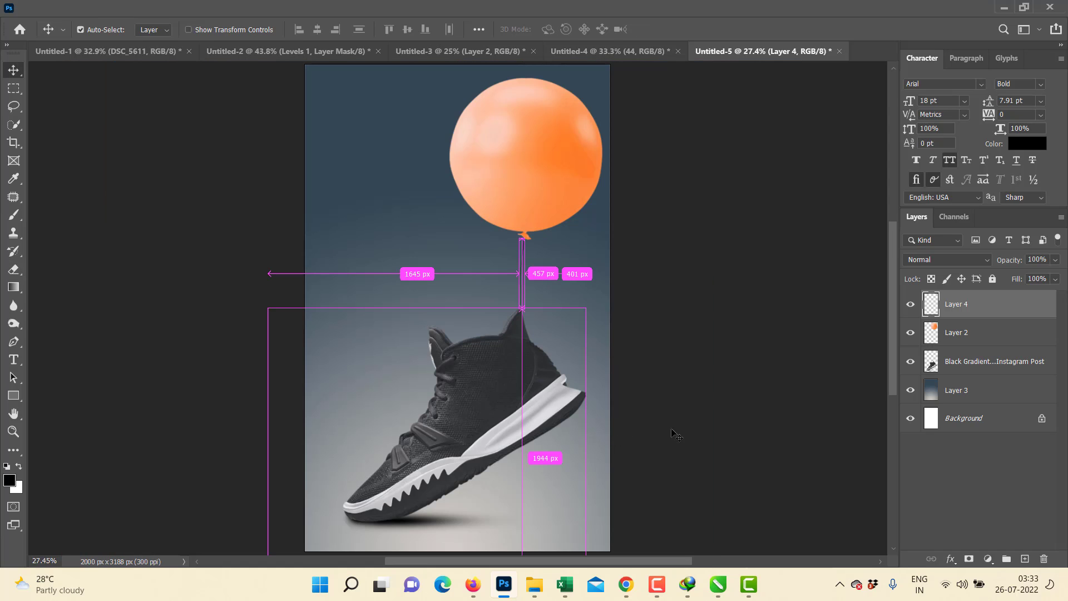
drag(595, 395, 601, 389)
click(572, 202)
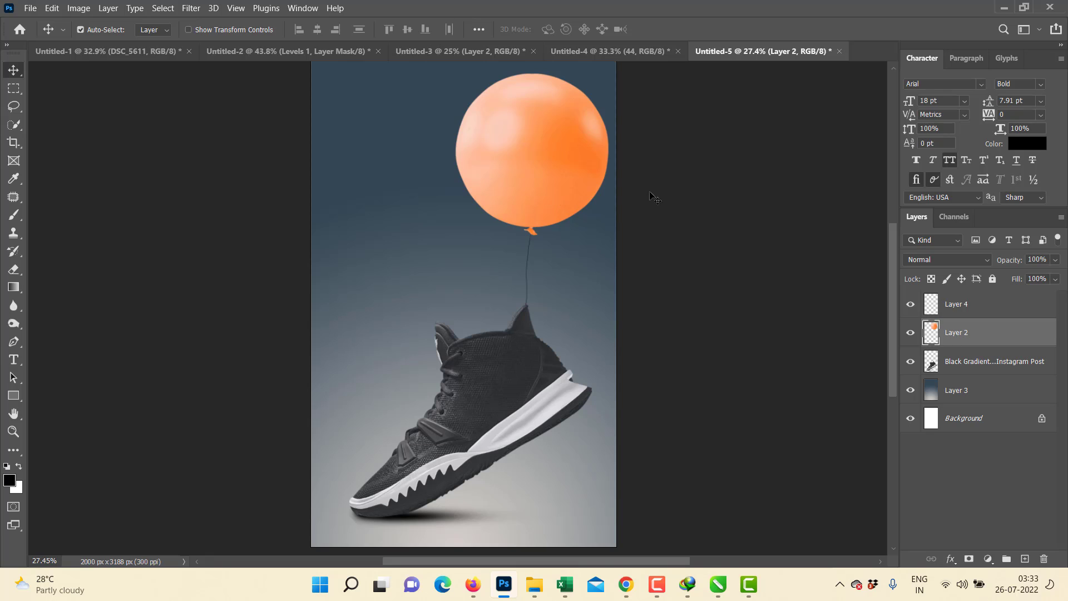
click(988, 559)
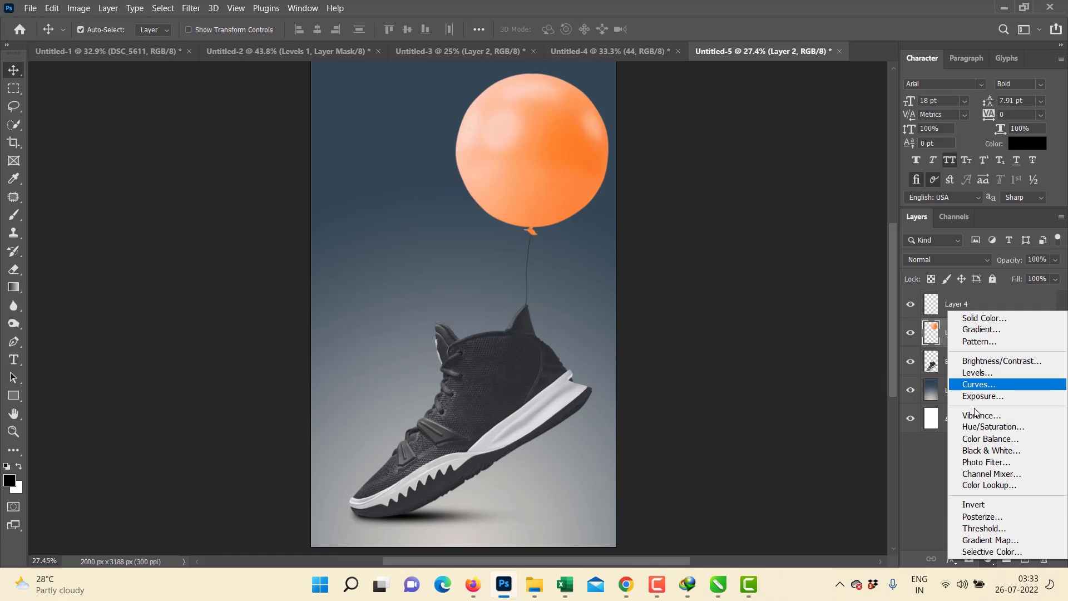
click(980, 427)
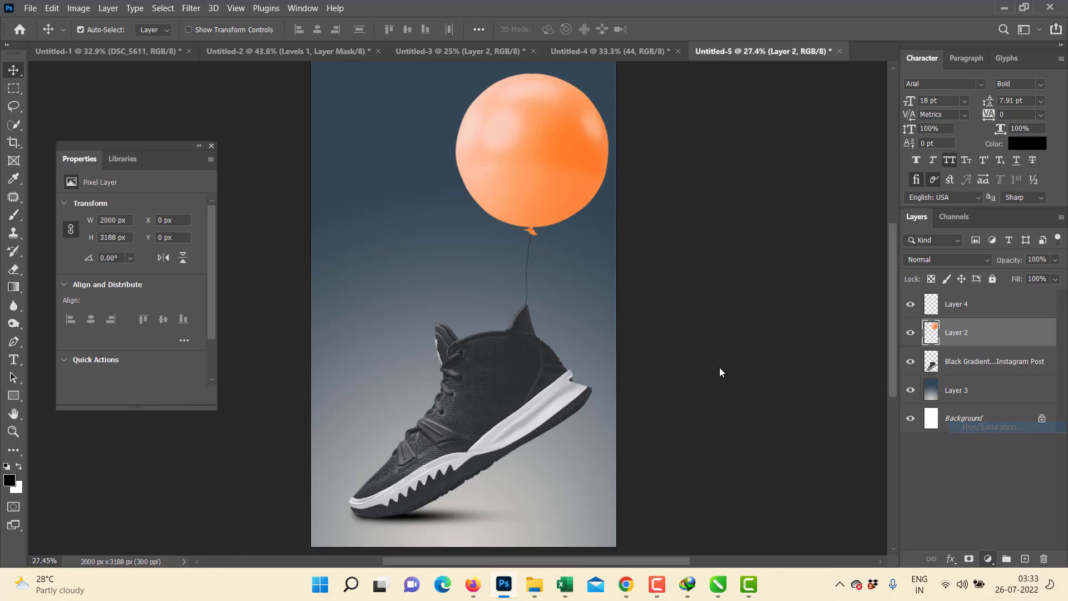
click(111, 396)
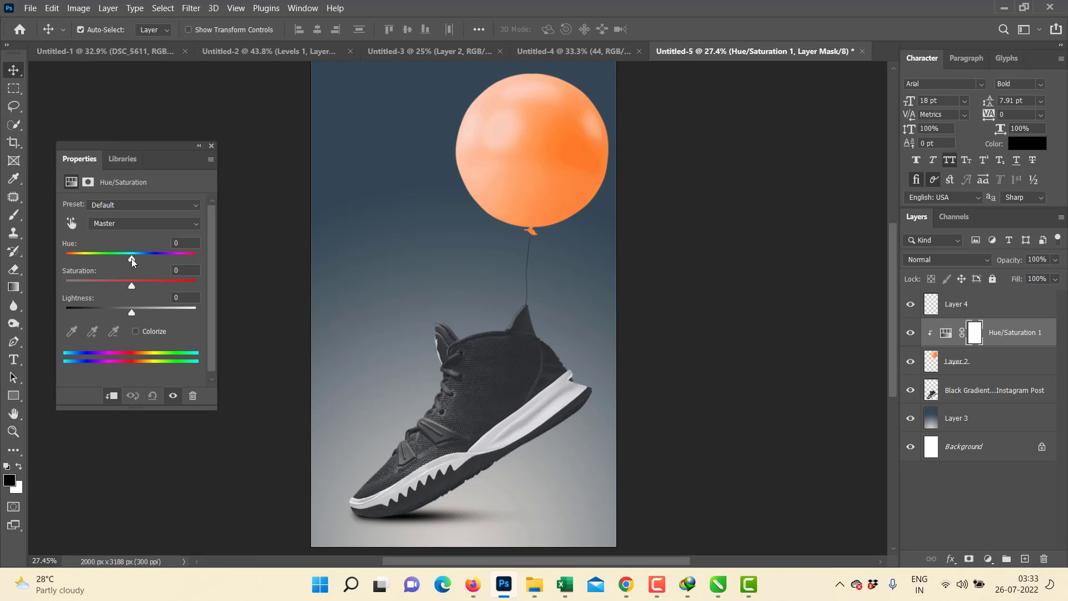
drag(132, 258, 75, 289)
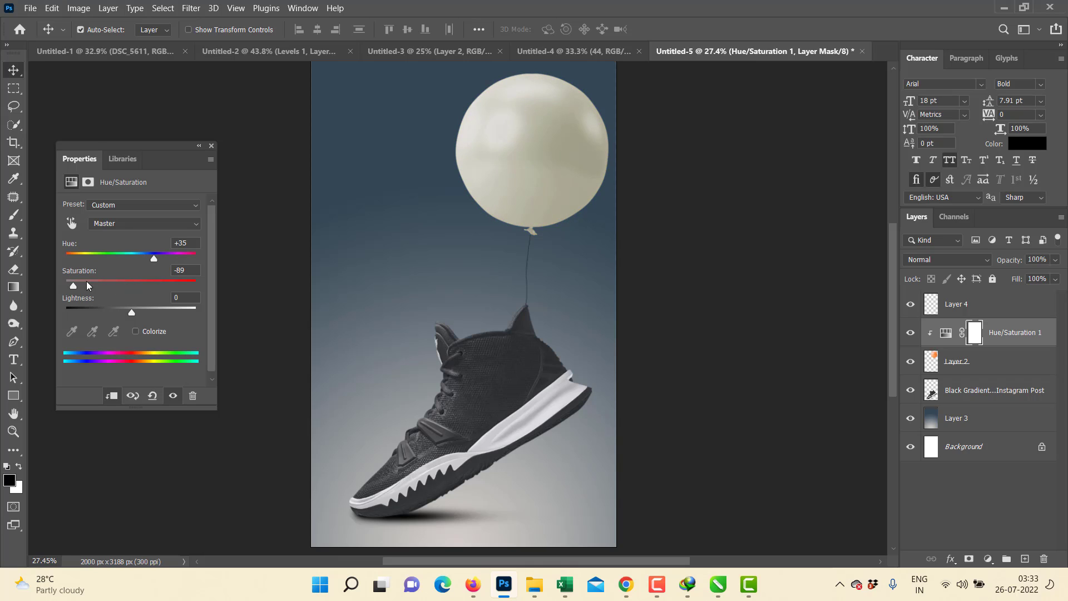
drag(157, 262, 198, 265)
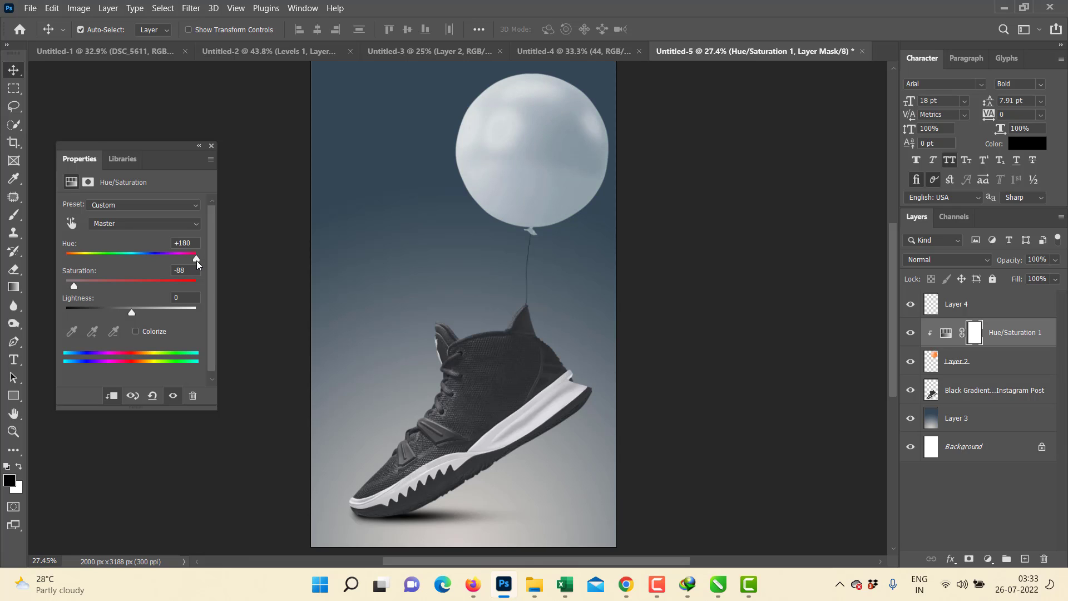
Step: Keep the balloon adjustment's lightness at 0 and close the Hue/Saturation settings
mouse_move(127, 313)
mouse_down()
mouse_move(139, 312)
mouse_move(110, 312)
mouse_move(131, 312)
mouse_up()
click(211, 146)
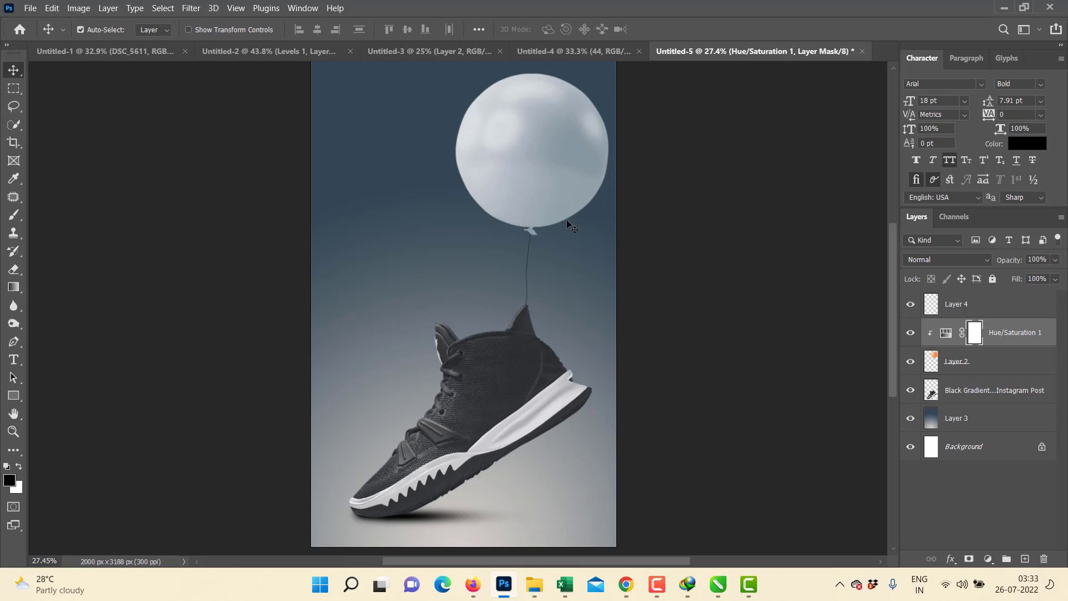
key(ctrl+minus)
key(ctrl+minus)
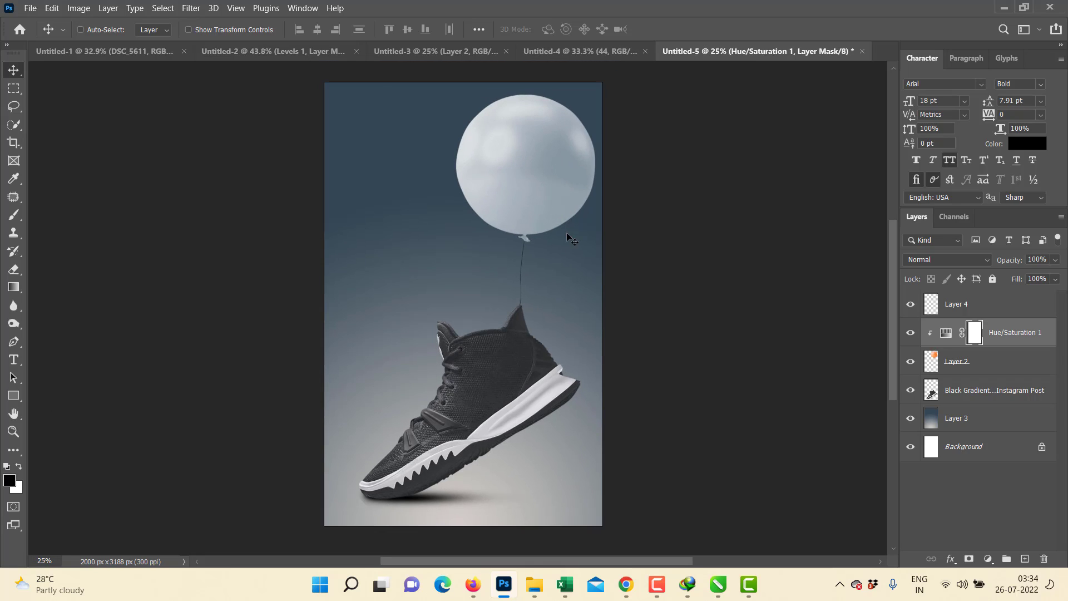
Step: Scale down the shoe, balloon, its adjustment and the string together and move them lower, centred over the poster's lower half
key(ctrl+plus)
click(972, 397)
shift+click(1007, 307)
key(ctrl+t)
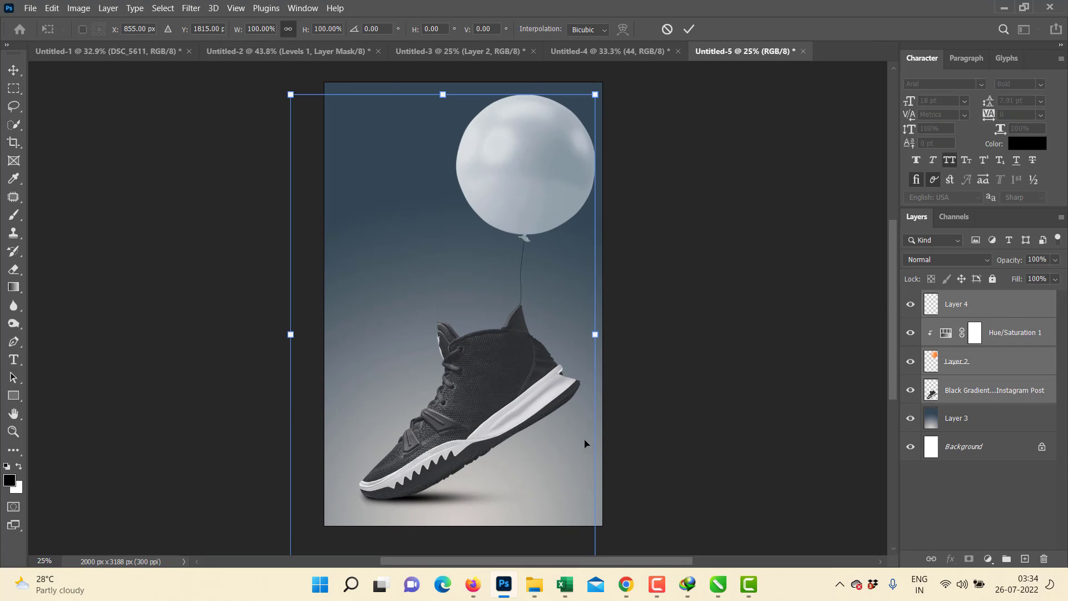
drag(598, 349, 572, 334)
double_click(516, 389)
drag(526, 402, 529, 417)
key(Return)
drag(443, 310, 452, 313)
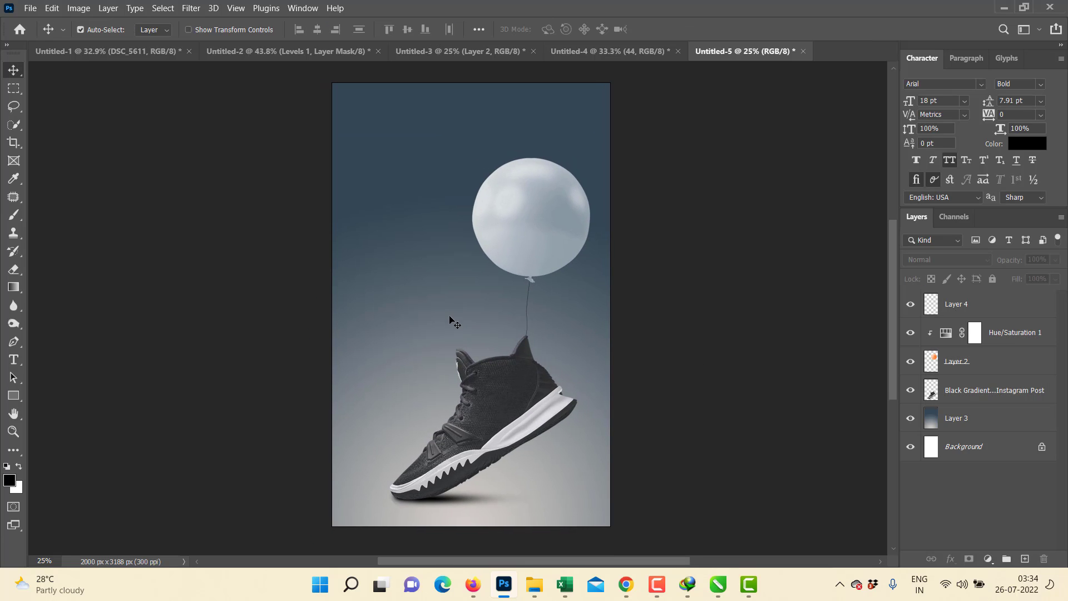
Step: Rotate the string, balloon and shoe layers together by about -10.6°, without the background, and reposition them centrally above the poster's lower edge
drag(288, 160, 495, 350)
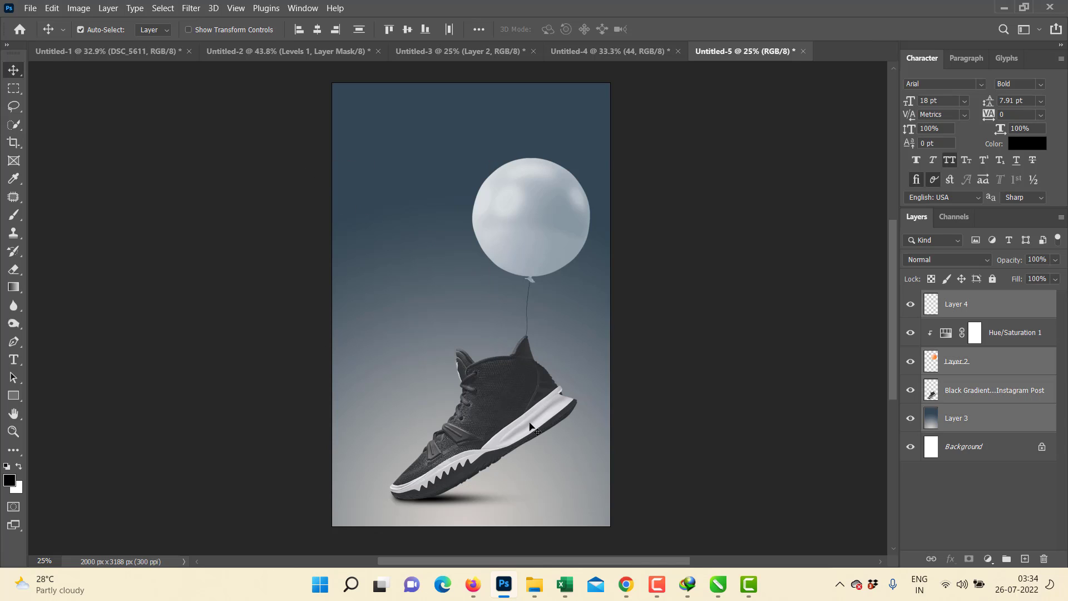
ctrl+click(962, 429)
drag(506, 421, 500, 440)
key(ctrl+t)
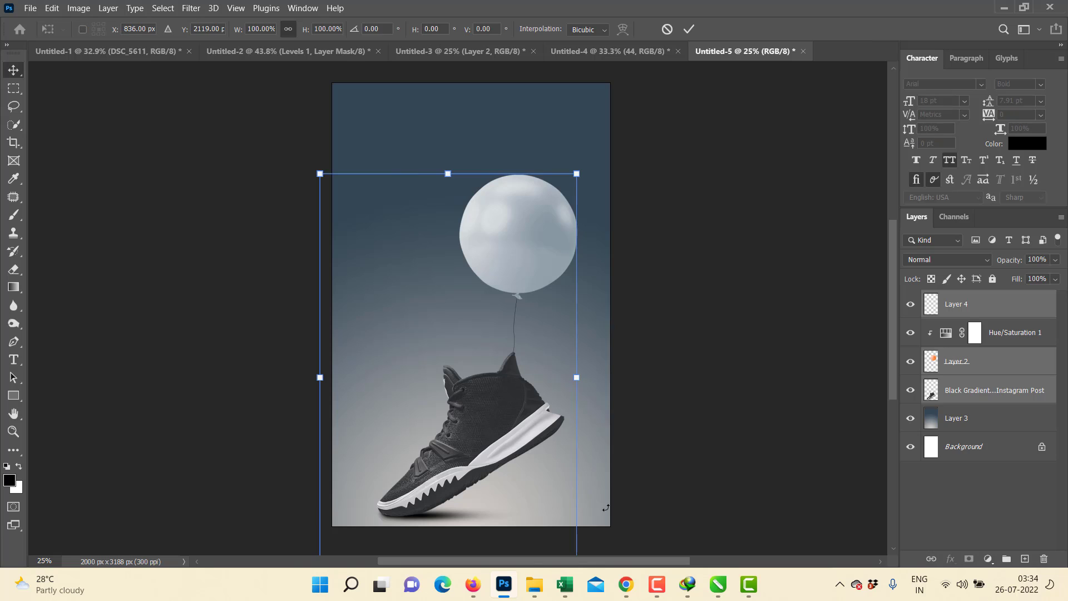
drag(624, 490, 607, 437)
drag(496, 422, 496, 426)
drag(636, 459, 642, 477)
key(Return)
click(658, 458)
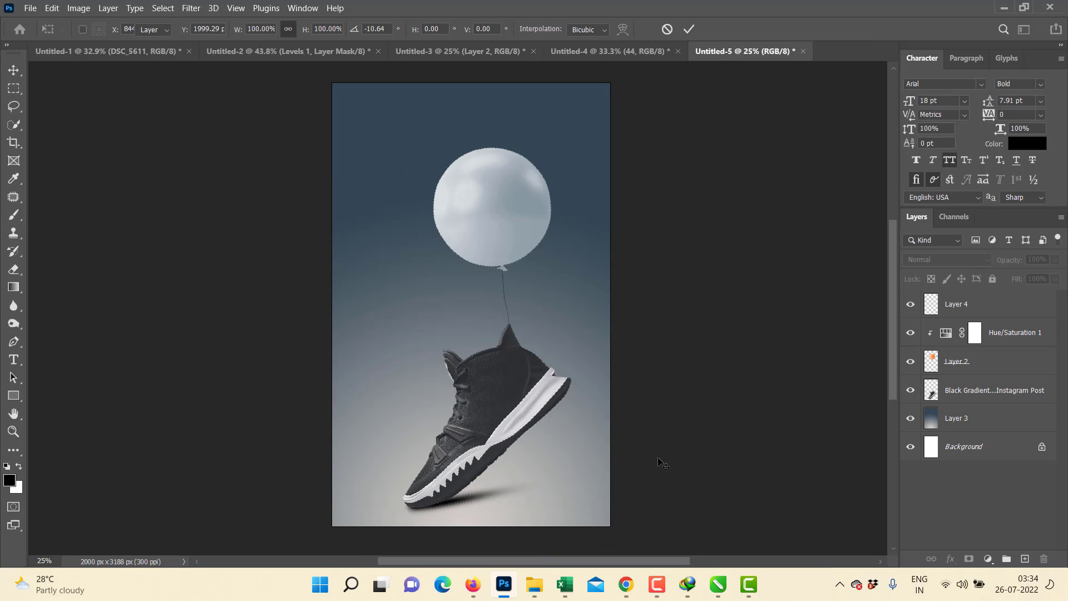
Step: Rotate the balloon and string by about 5° and move them so the string meets the tip of the heel tab
click(960, 310)
ctrl+click(961, 365)
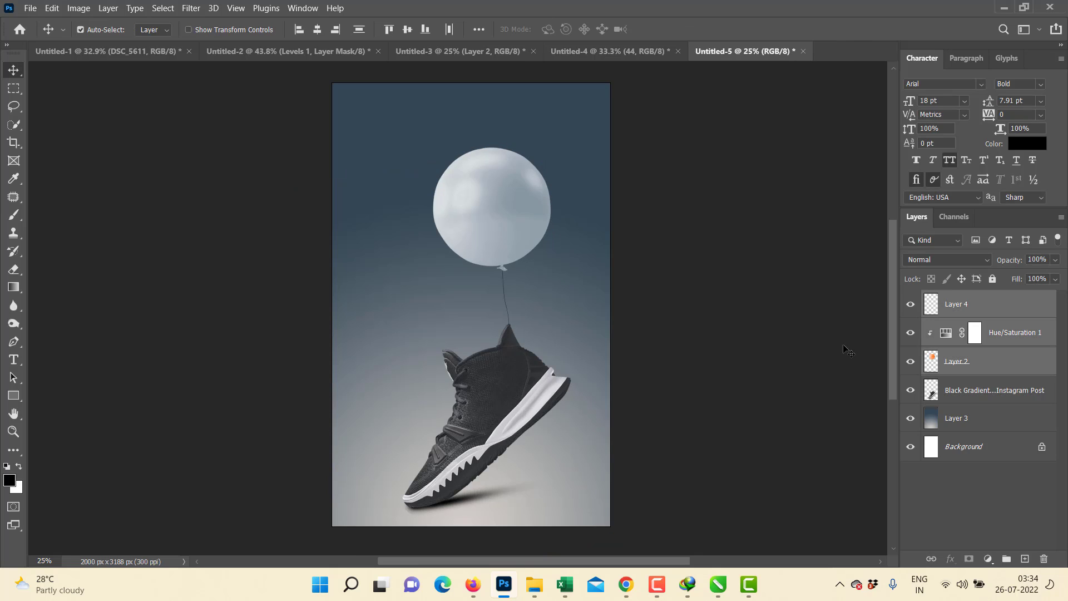
key(ctrl+t)
drag(581, 420, 569, 407)
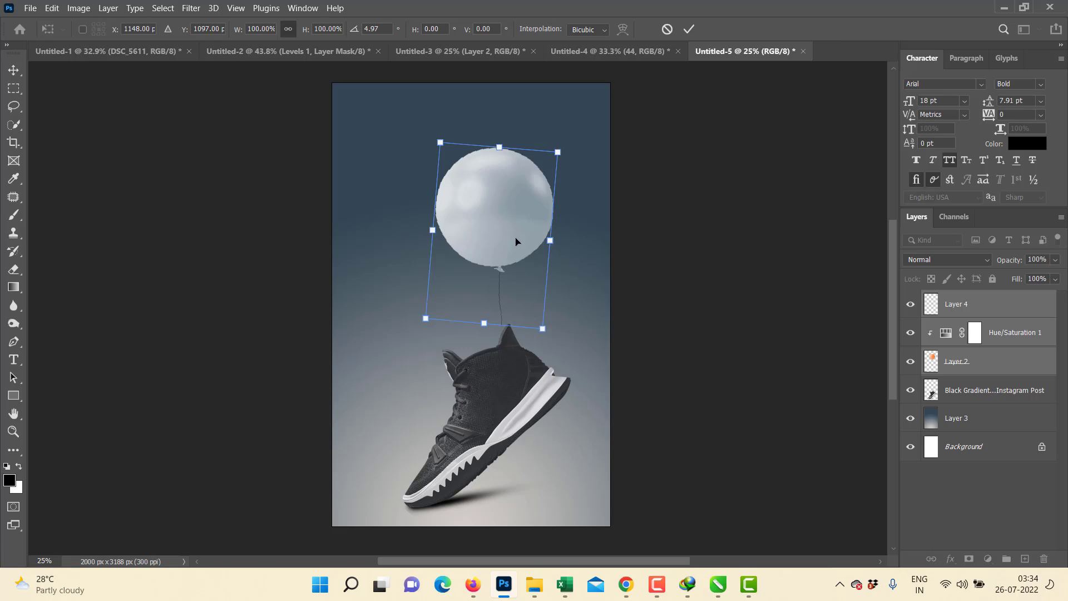
mouse_move(515, 240)
mouse_down()
mouse_move(487, 281)
mouse_move(488, 255)
mouse_move(523, 237)
mouse_move(518, 243)
mouse_up()
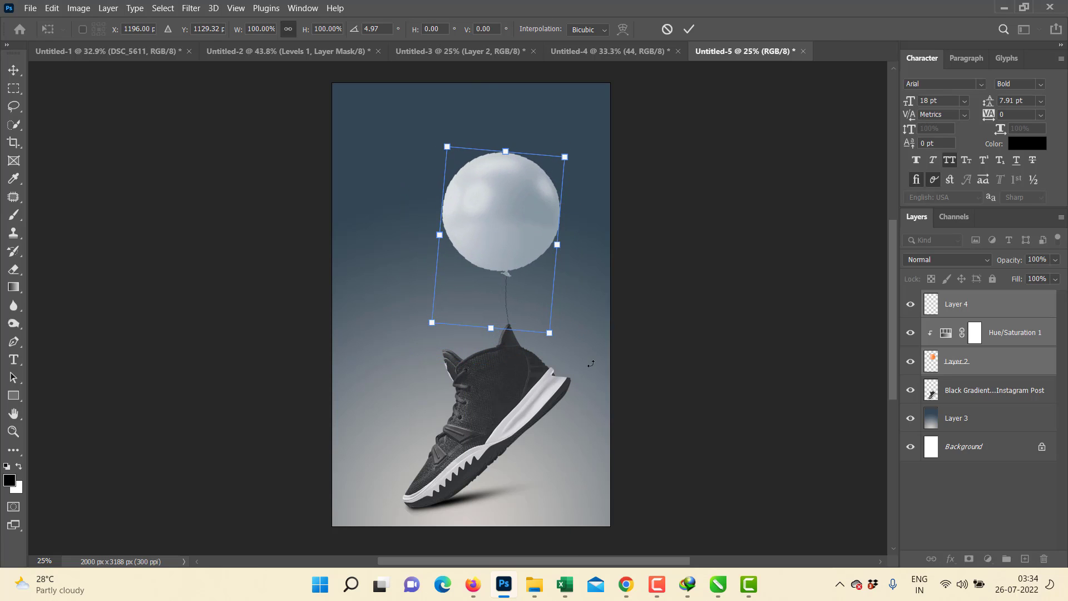
key(Return)
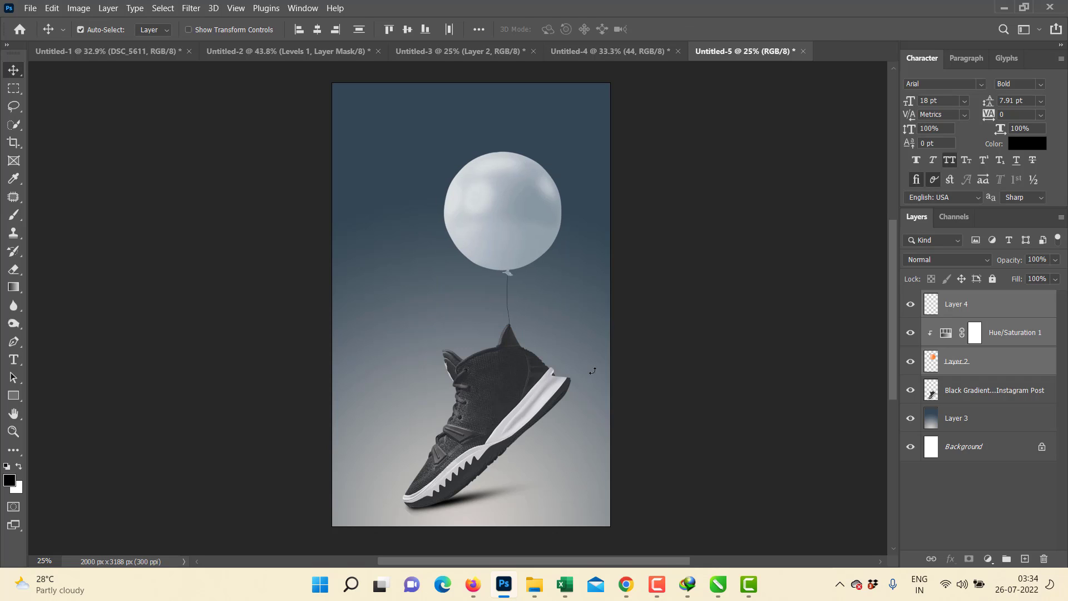
Step: Add the headline text "LIGHT WEIGHT AS YOU WANT!" and place it above the balloon
scroll(383, 362, down, 1)
scroll(383, 362, up, 2)
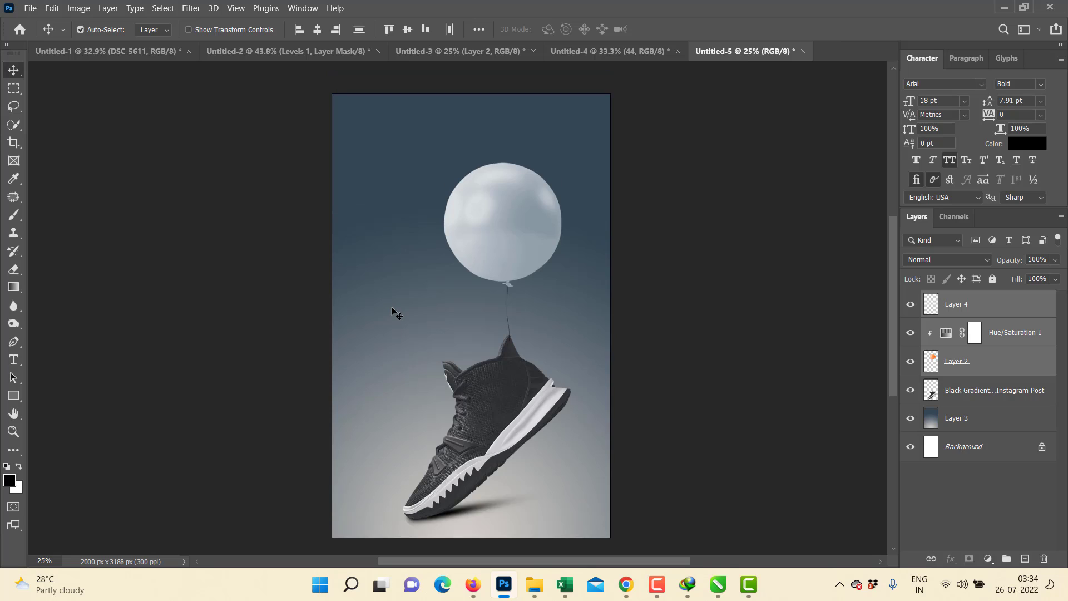
key(t)
click(371, 302)
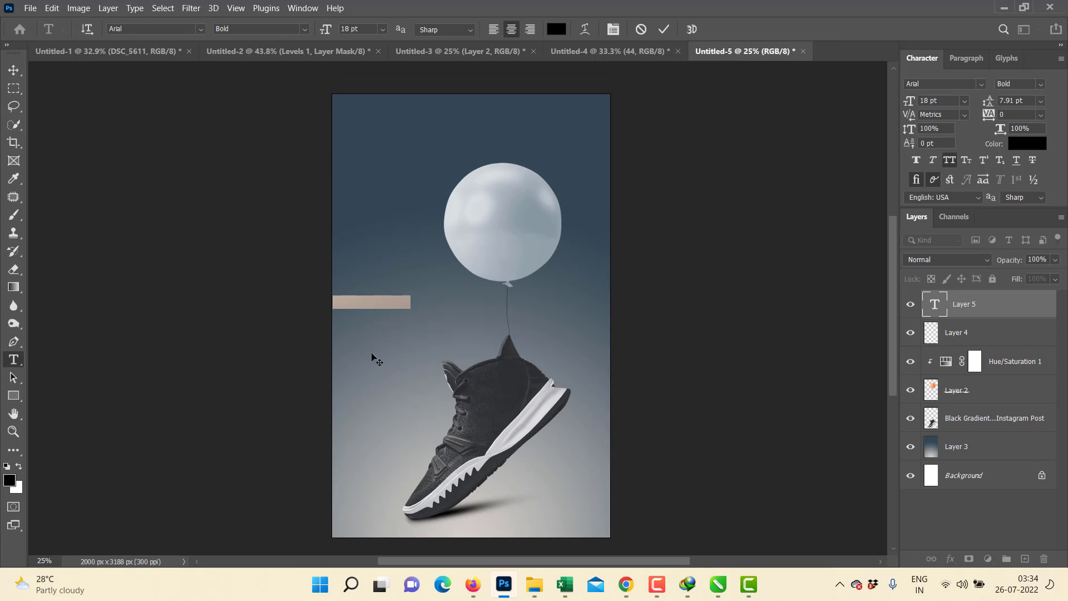
text(LIGHT)
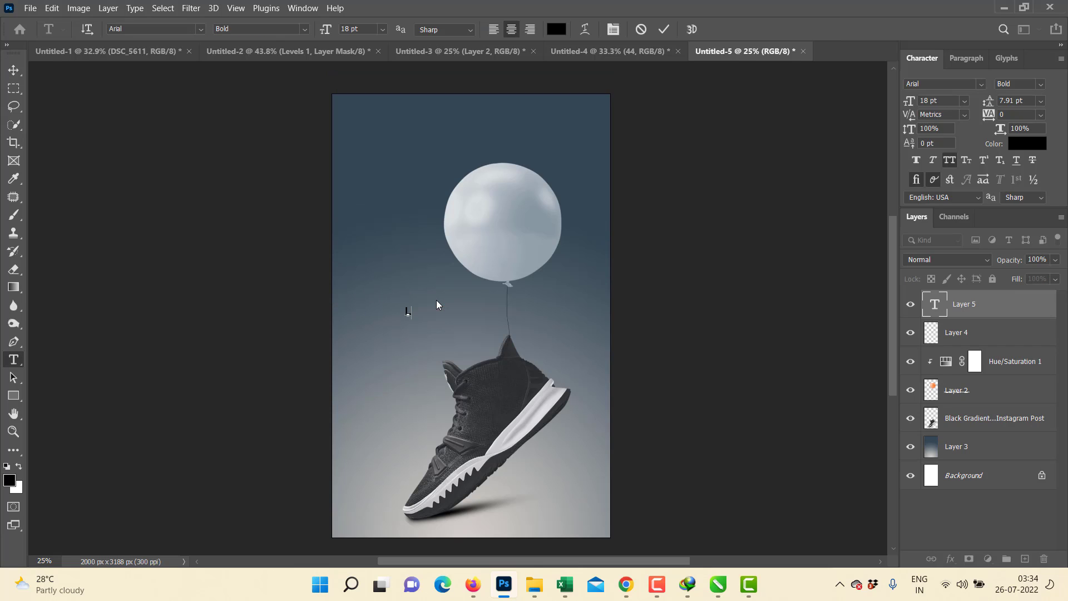
text( WEIG)
text(HT A)
text(AAAS)
key(BackSpace)
key(BackSpace)
key(BackSpace)
key(BackSpace)
text(S YOU W)
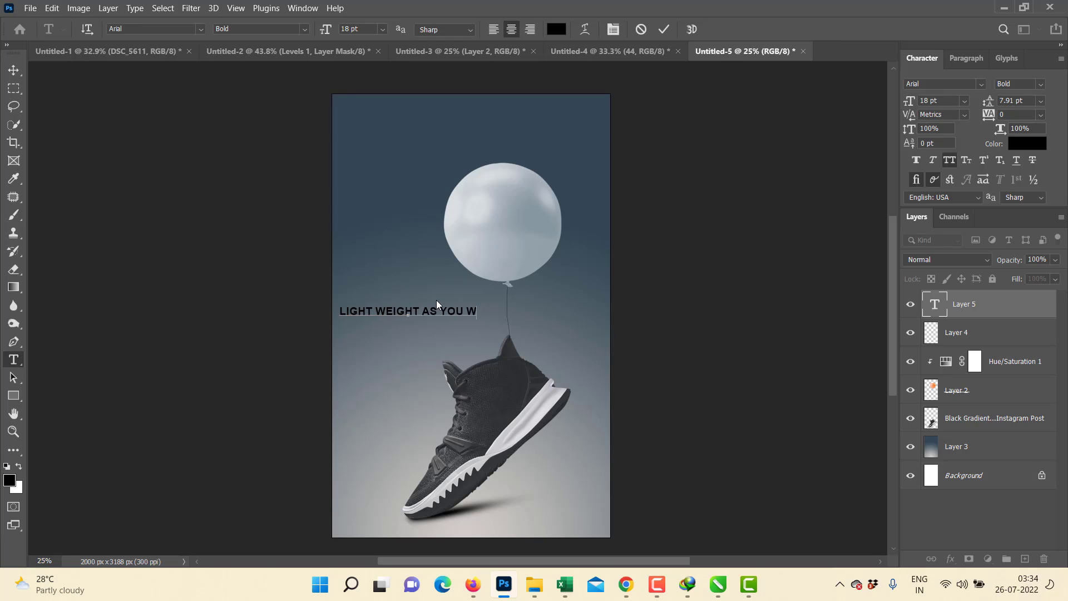
text(ANT)
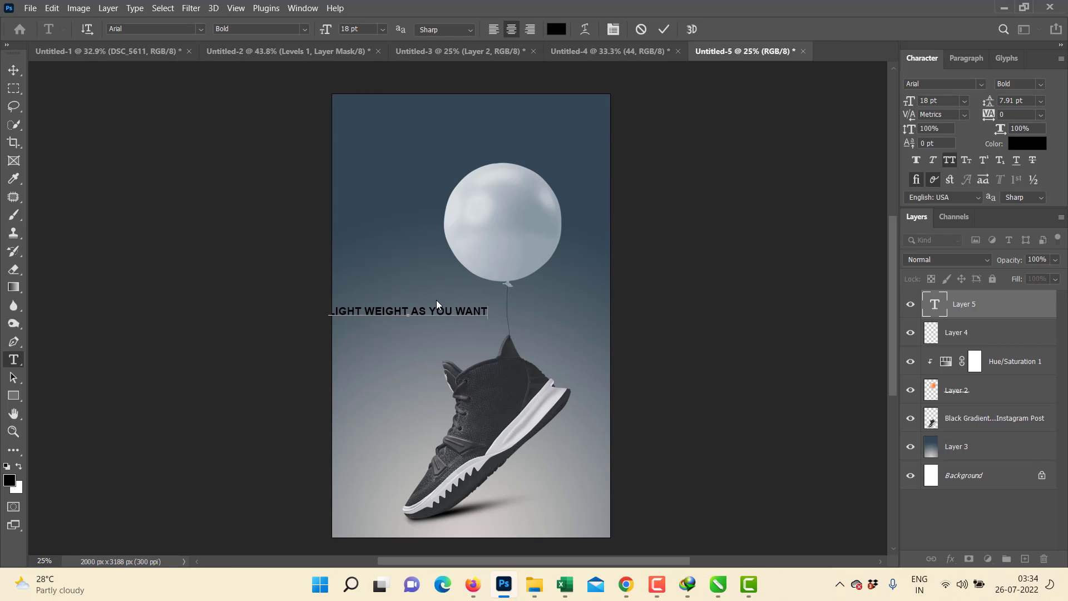
text(!)
drag(443, 318, 508, 143)
Step: Colour the whole headline white (ffffff) and set its size to 27 pt
key(ctrl+a)
click(557, 29)
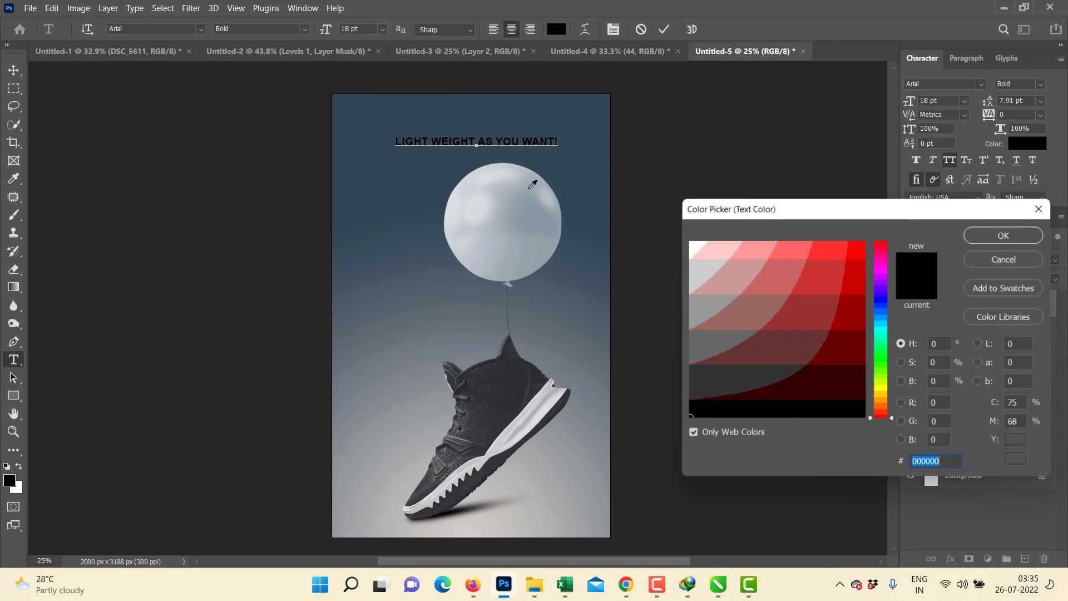
click(706, 294)
click(696, 267)
text(ffffff)
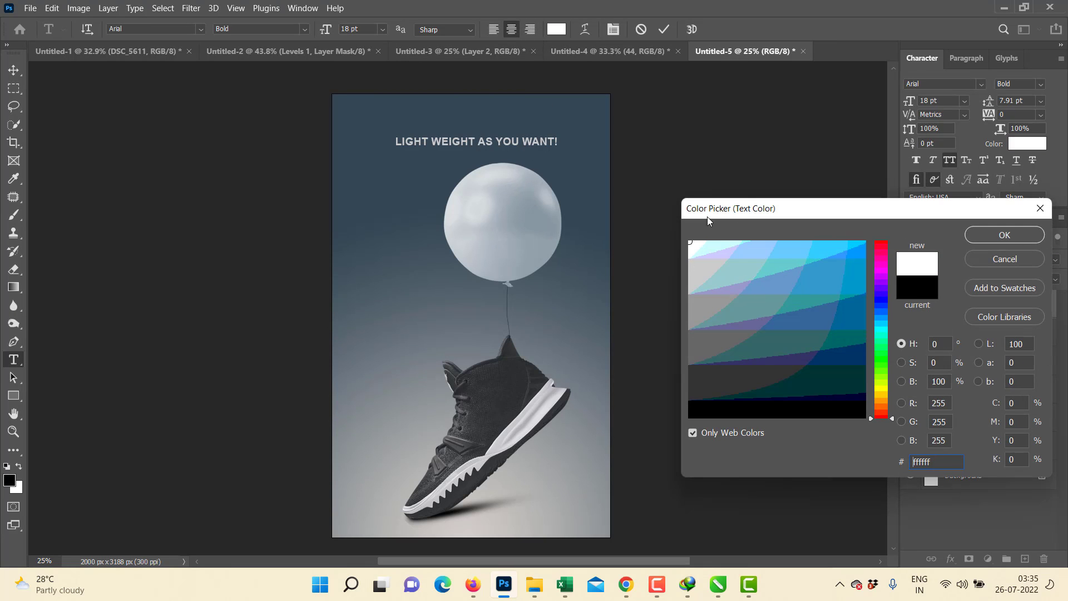
click(968, 236)
drag(323, 29, 328, 31)
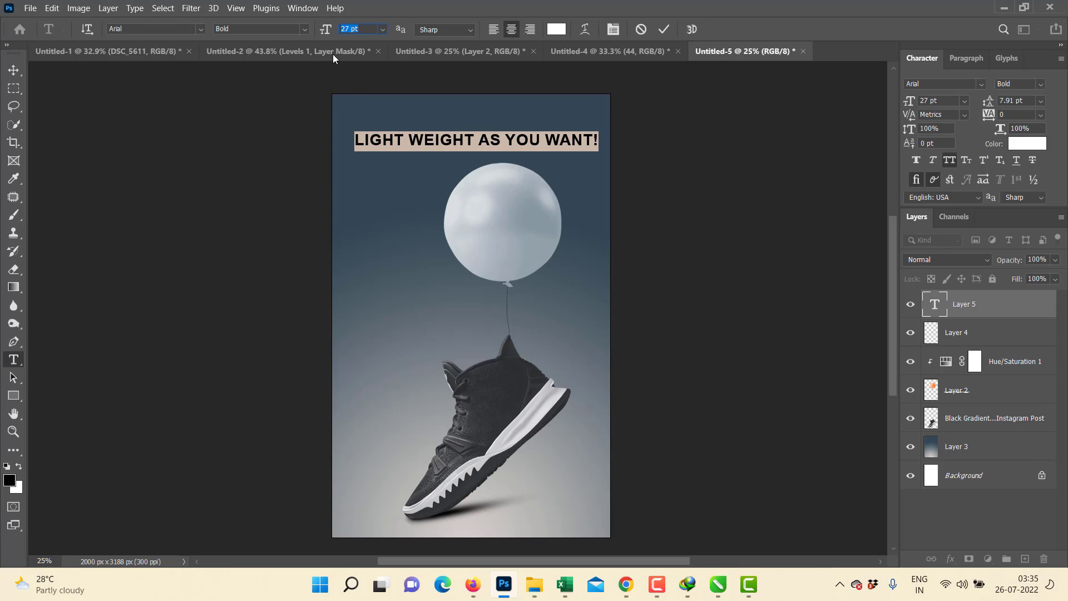
Step: Break the headline into two lines after "AS" and set its leading to Auto
click(500, 142)
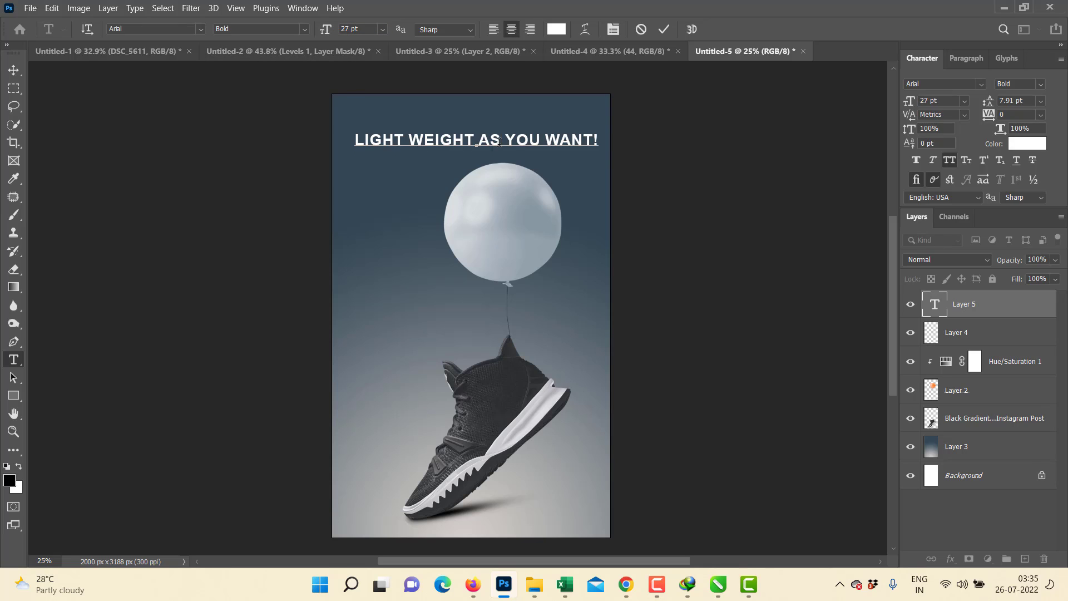
key(Return)
key(ctrl+a)
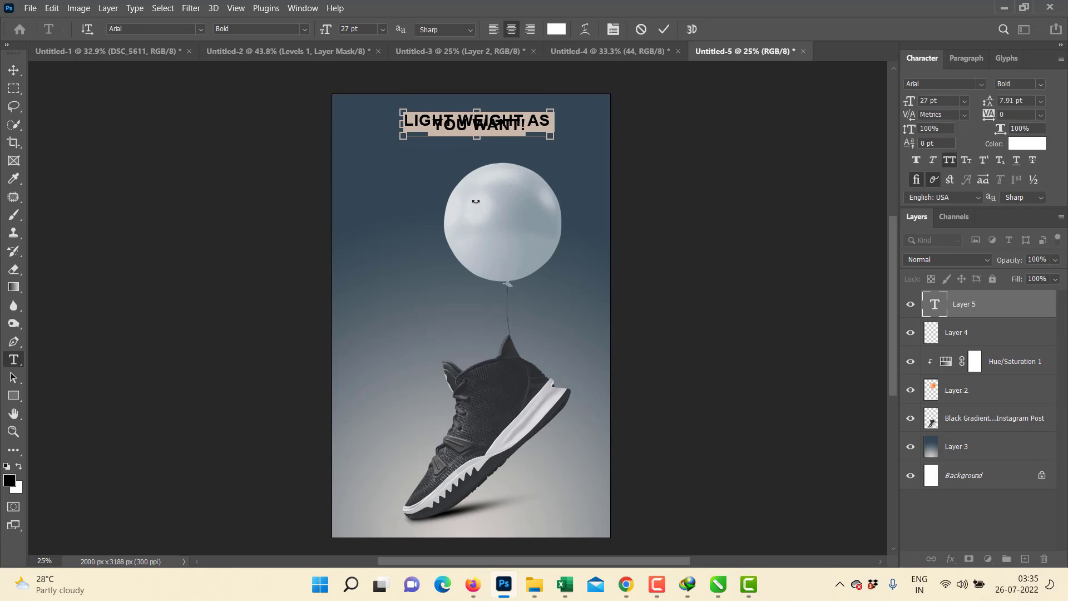
click(1040, 101)
click(1018, 114)
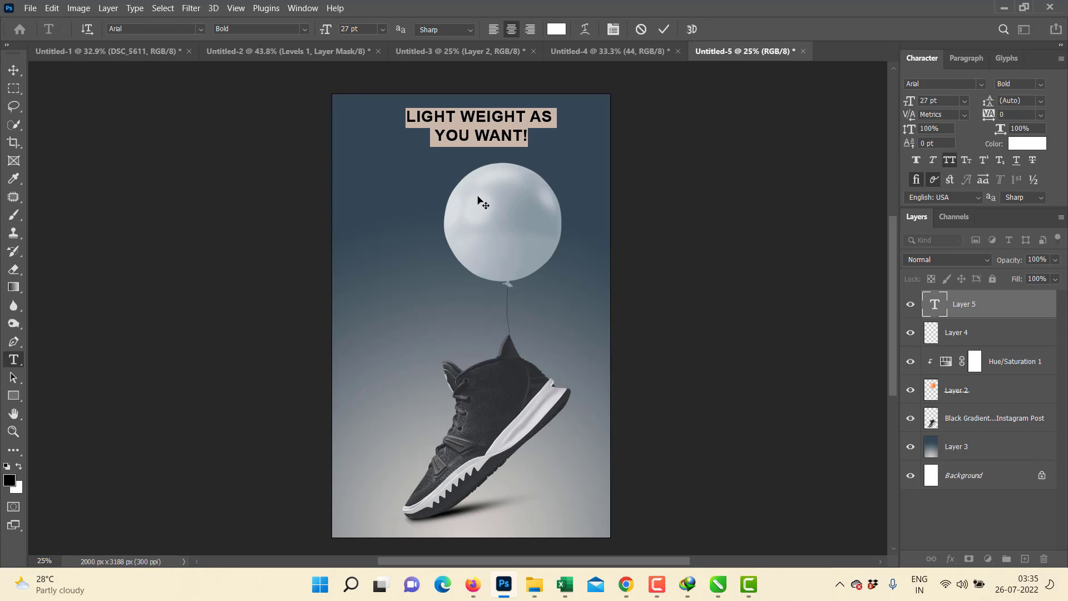
click(14, 76)
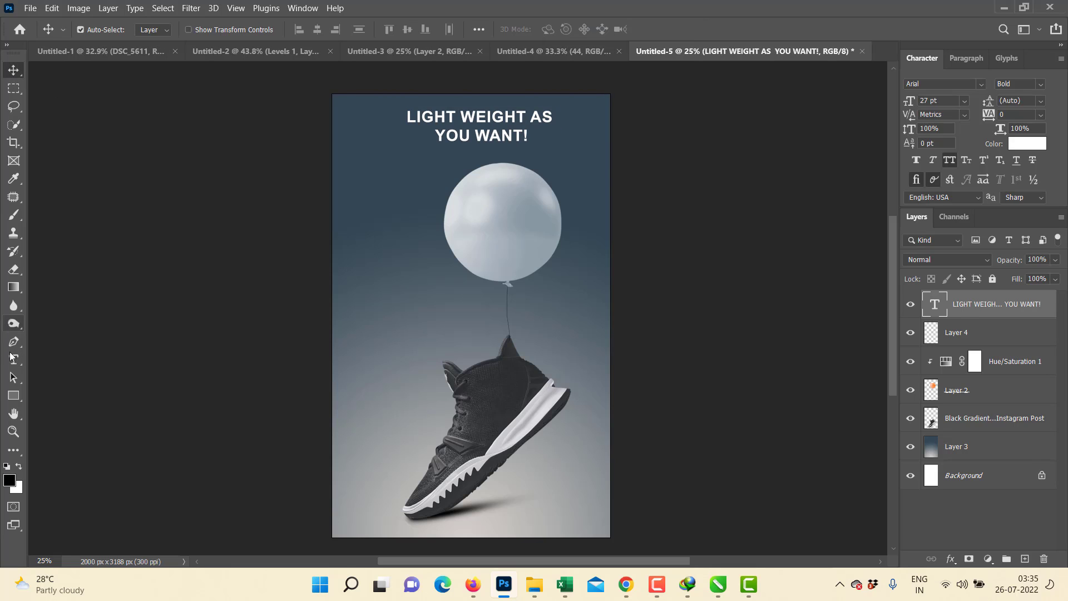
Step: Add a lorem ipsum paragraph box between the balloon and the shoe's tongue, beside the string, with 10 pt text
key(t)
mouse_move(351, 252)
mouse_down()
mouse_move(432, 365)
mouse_move(437, 327)
mouse_move(442, 343)
mouse_move(465, 340)
mouse_up()
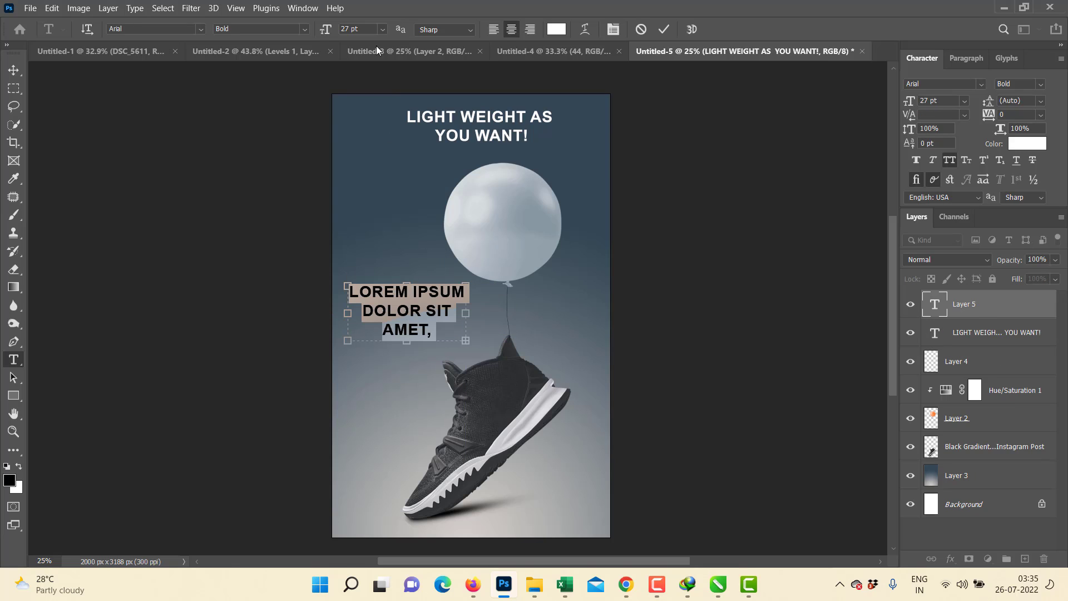
drag(324, 37, 312, 39)
text(10)
key(Return)
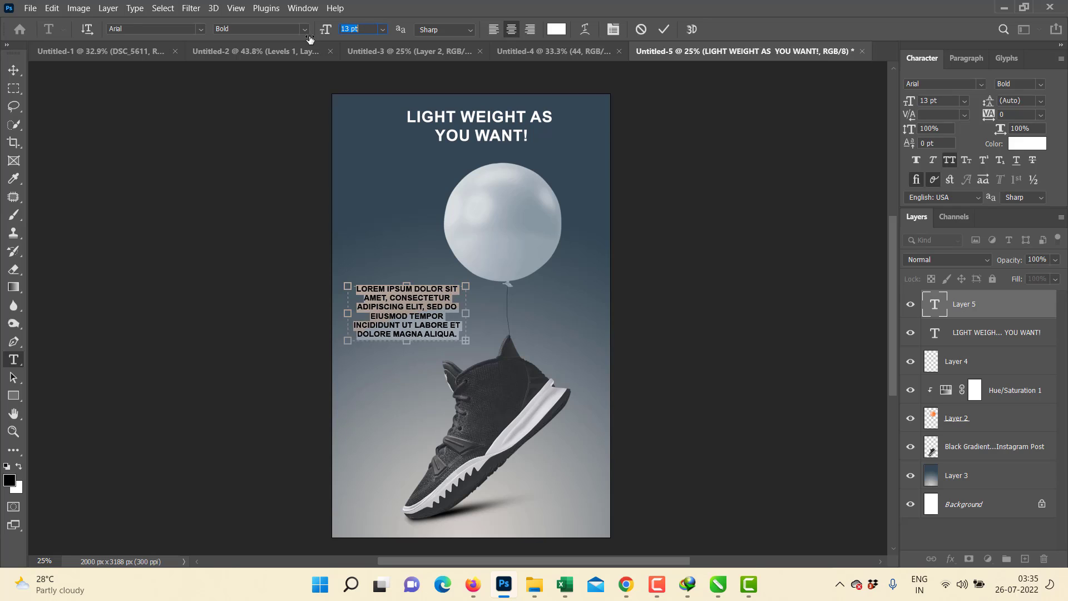
Step: Set the paragraph in Arial Narrow Bold with left alignment and nudge it slightly down
click(305, 30)
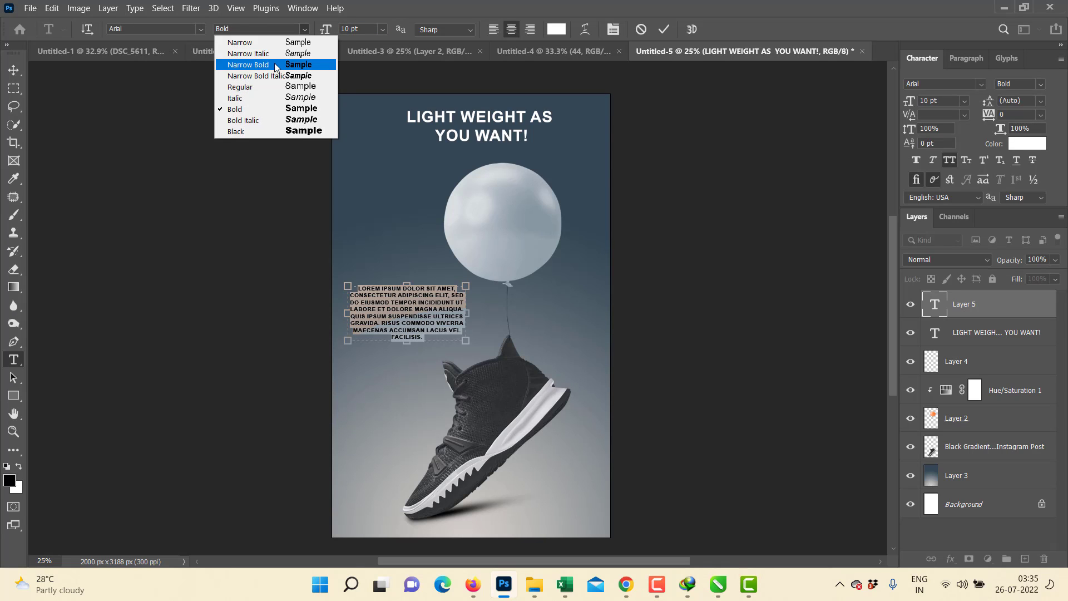
click(248, 64)
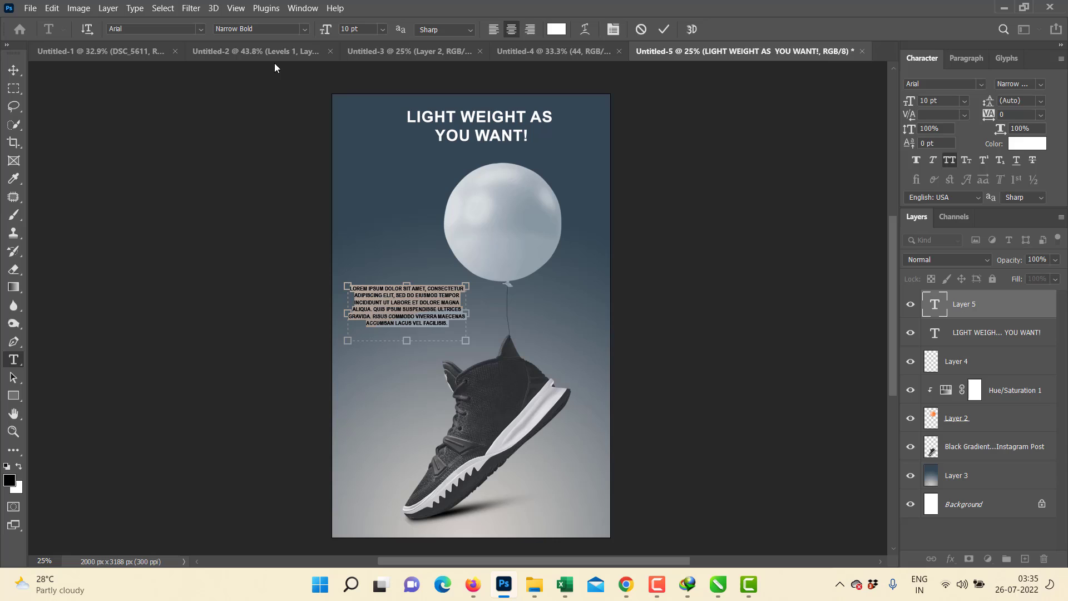
click(494, 30)
click(15, 73)
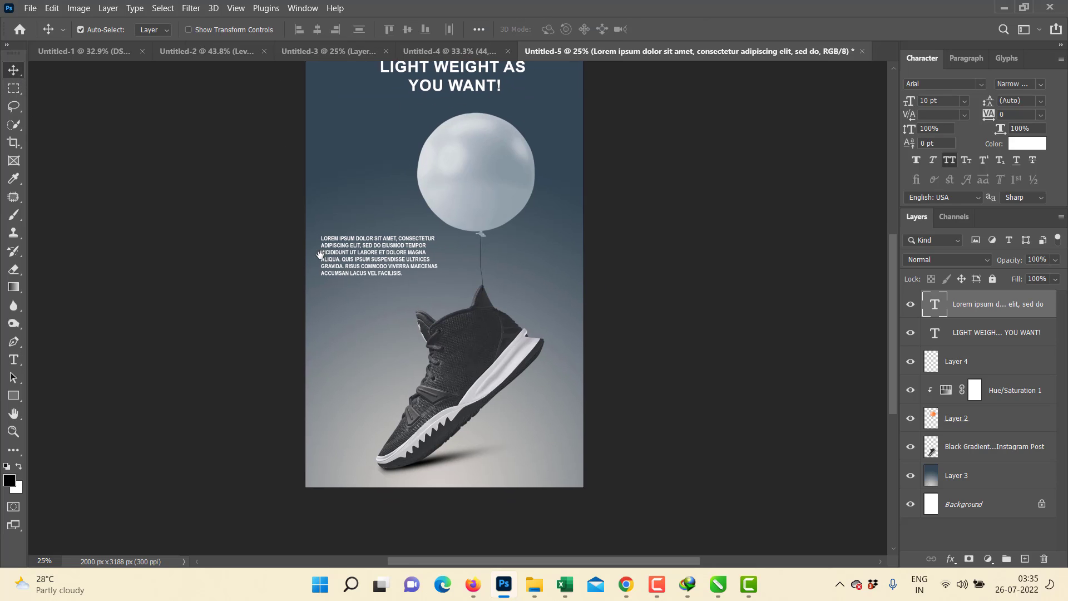
drag(357, 277, 358, 282)
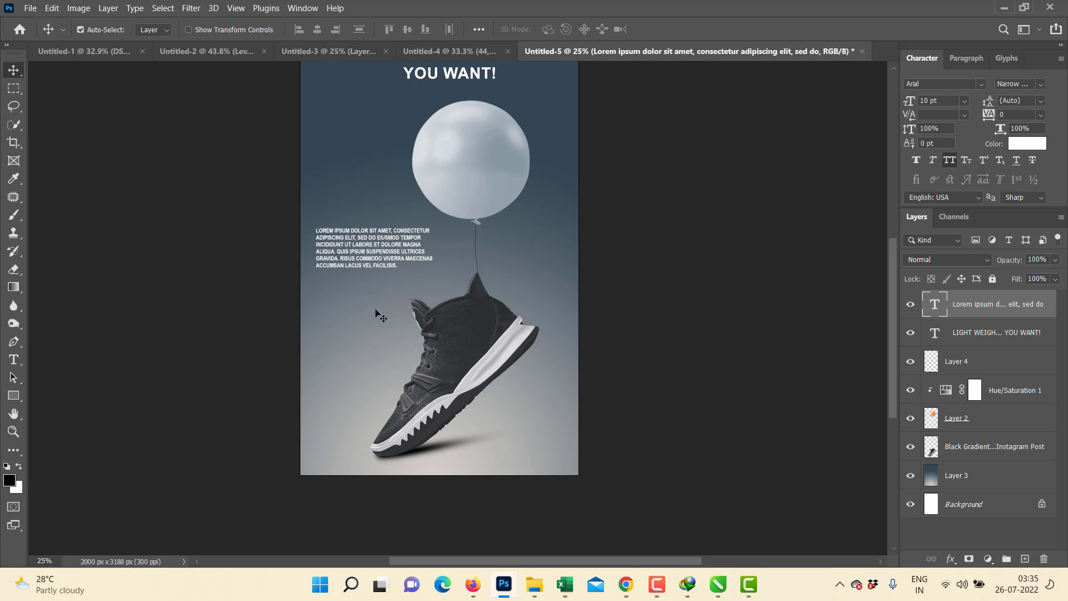
Step: Add a text line reading "ALL SIZE AVAILABLE" at 24 pt beside the shoe
key(t)
click(355, 346)
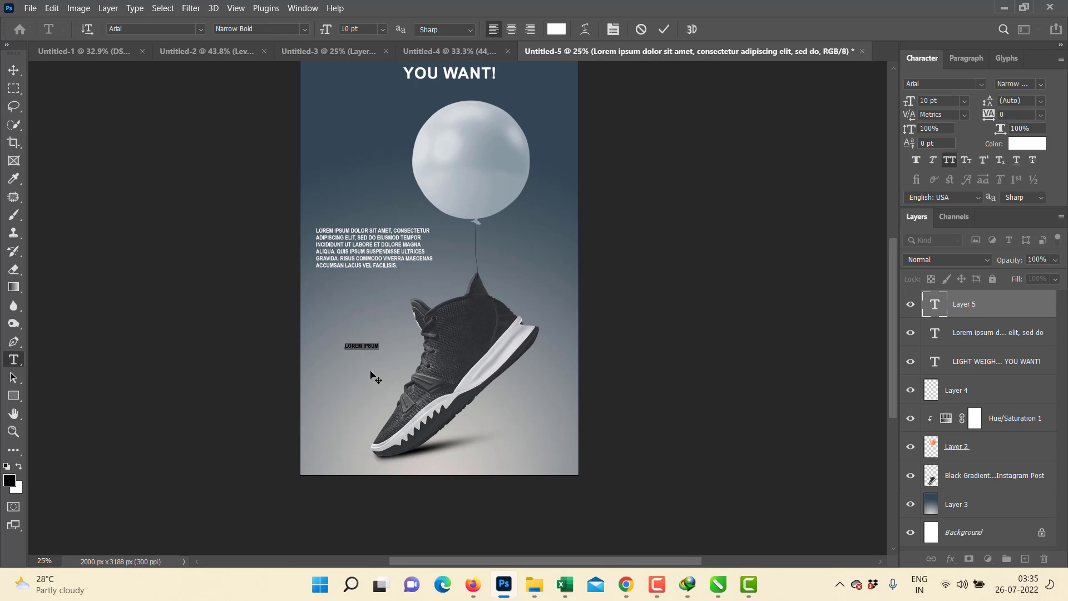
drag(328, 31, 336, 32)
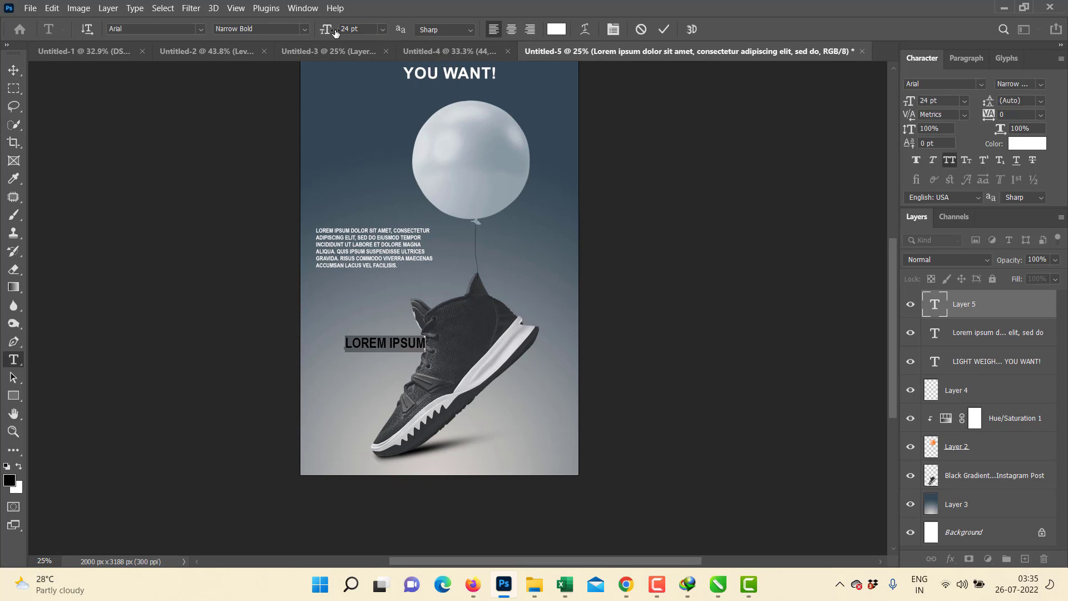
text(ALL S)
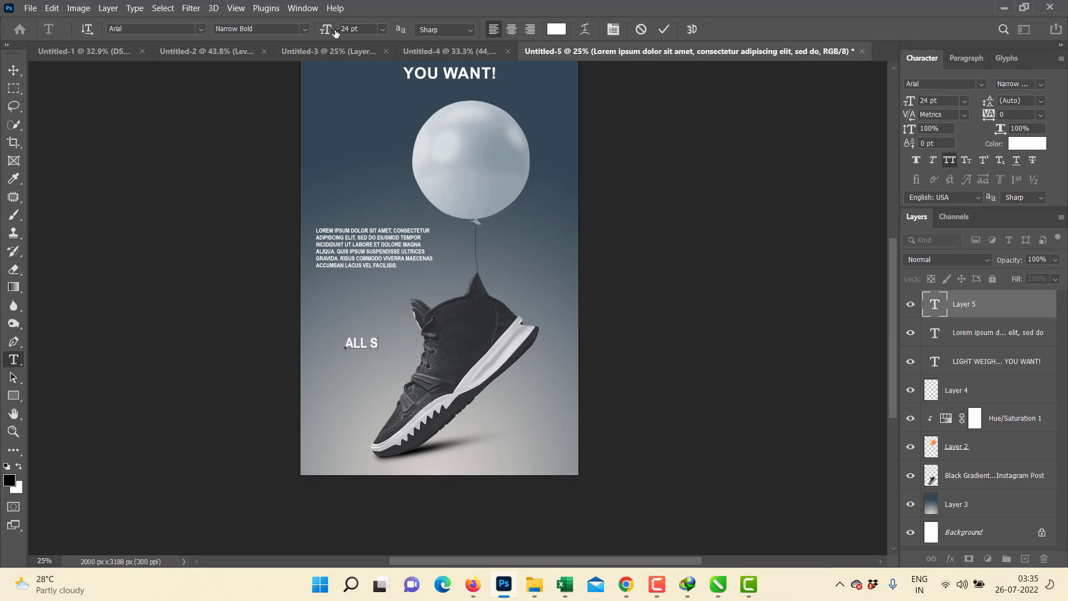
text(IZE AVA)
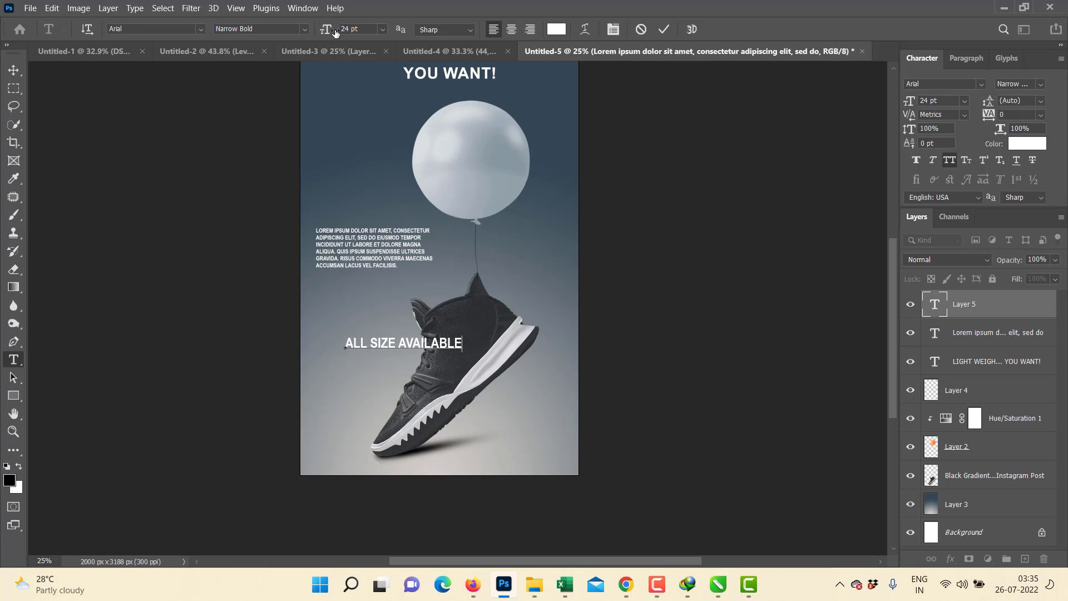
text(ILABLE)
Step: Move the "ALL SIZE AVAILABLE" line to the poster's lower-right corner, scale it down to 15.29 pt and nudge it in from the edge
key(ctrl+a)
drag(419, 406, 487, 493)
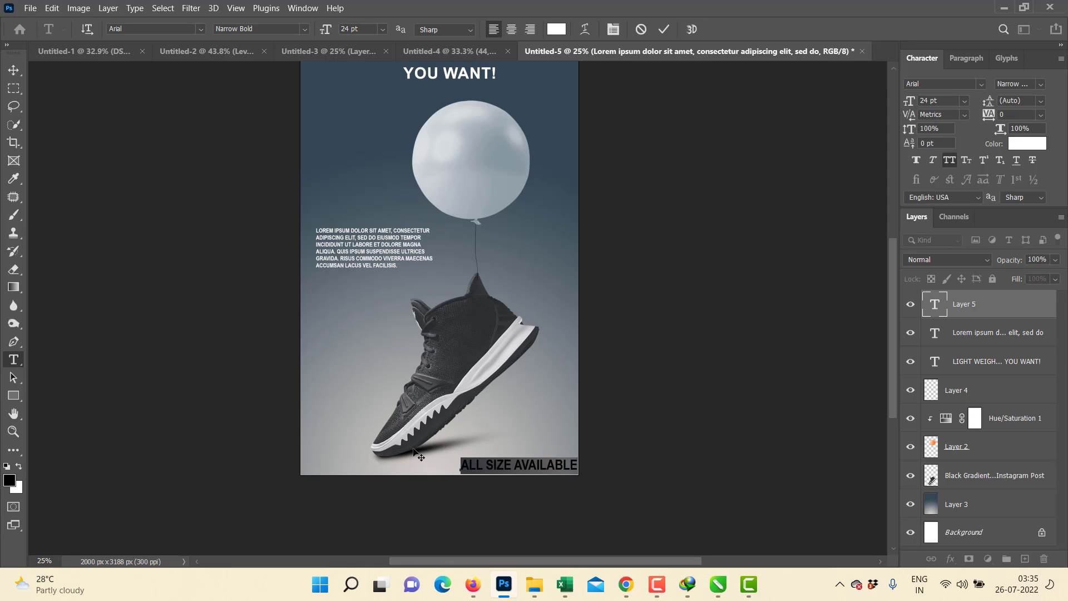
click(14, 70)
key(ctrl+t)
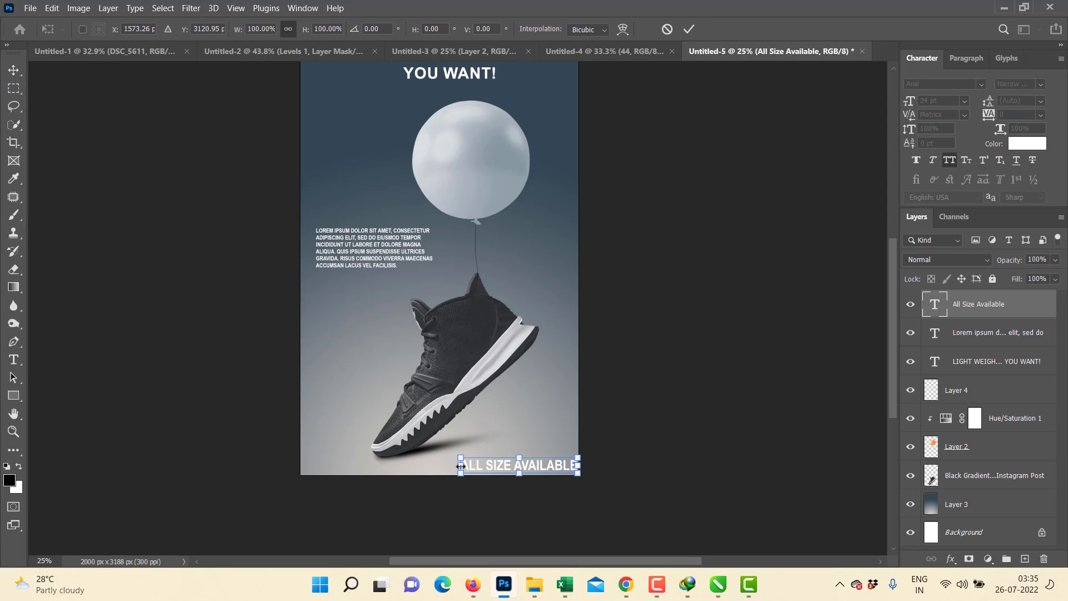
drag(477, 457, 517, 461)
key(Return)
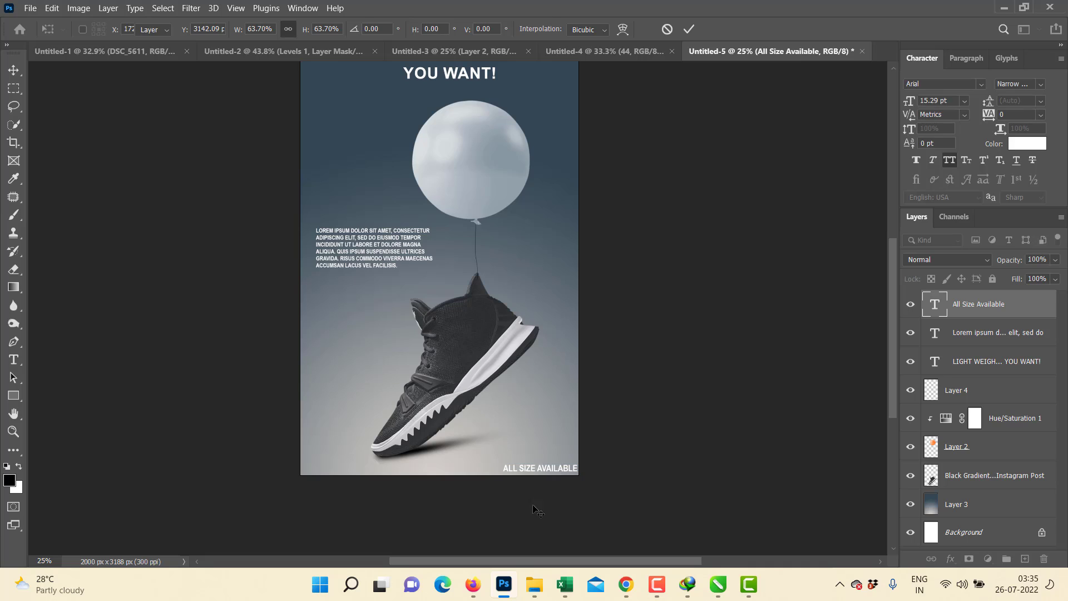
key(shift+Left)
key(shift+Left)
key(shift+Left)
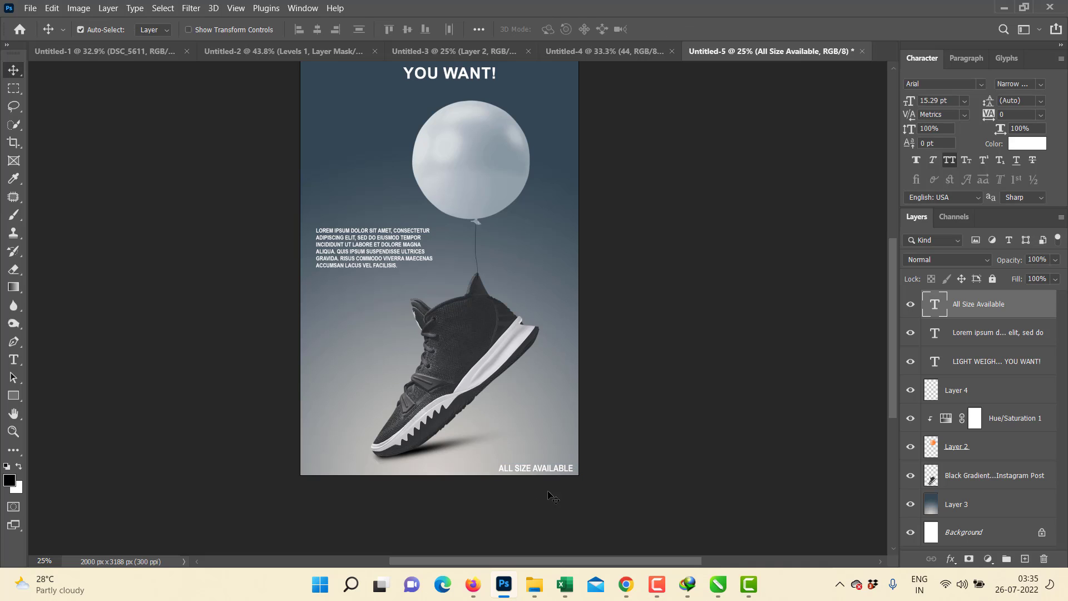
Step: Add a text line reading "5 COLORS AVAILABLE" at 24 pt beside the shoe's laces, below the paragraph
scroll(612, 472, up, 2)
scroll(612, 472, up, 2)
drag(518, 439, 551, 435)
key(z)
drag(378, 384, 460, 351)
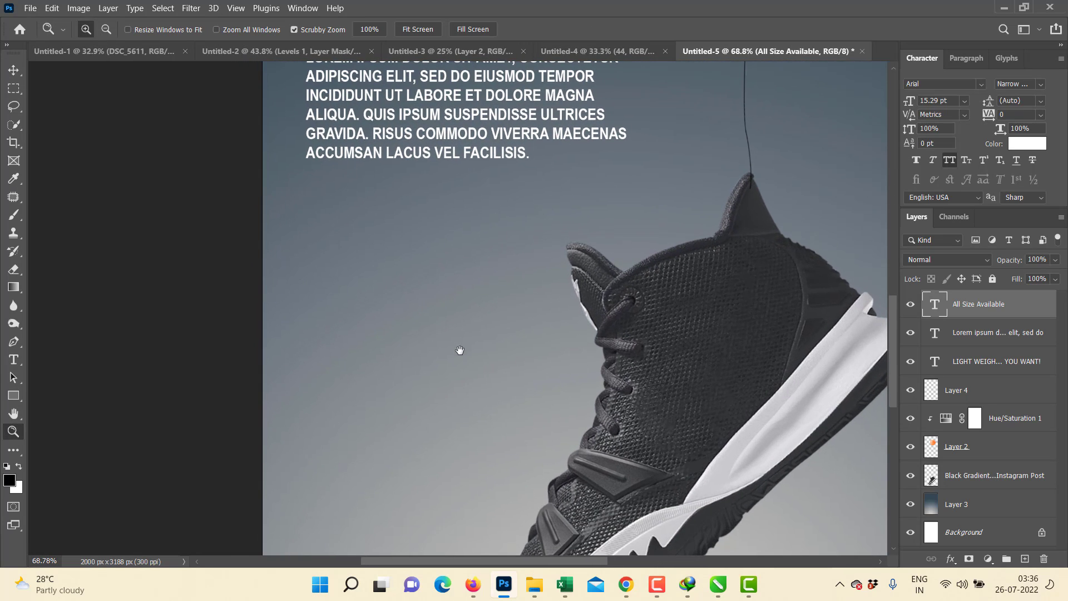
key(t)
click(356, 363)
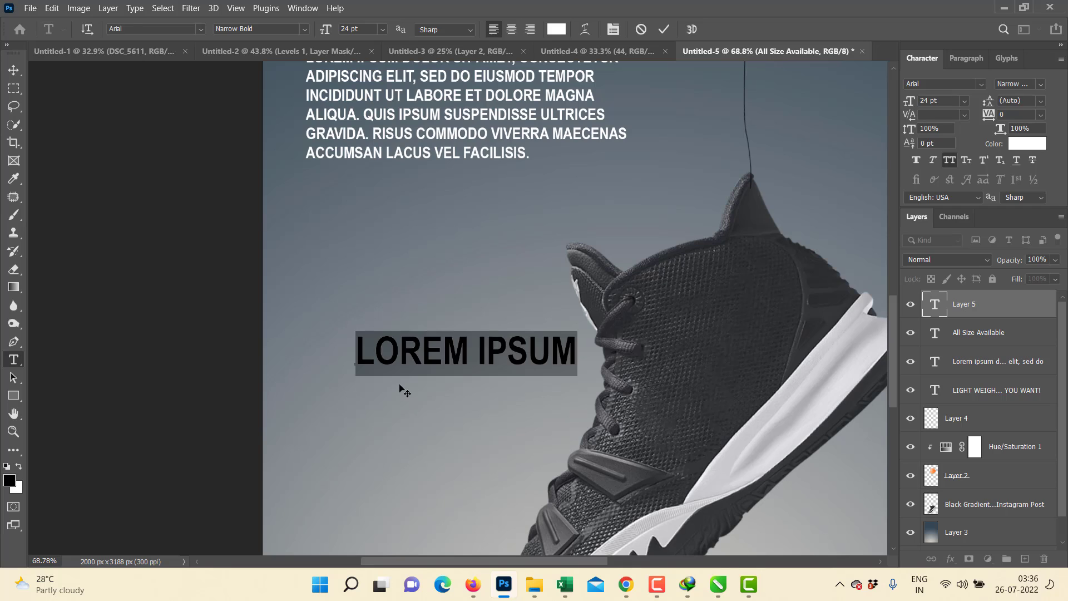
text(5N)
key(BackSpace)
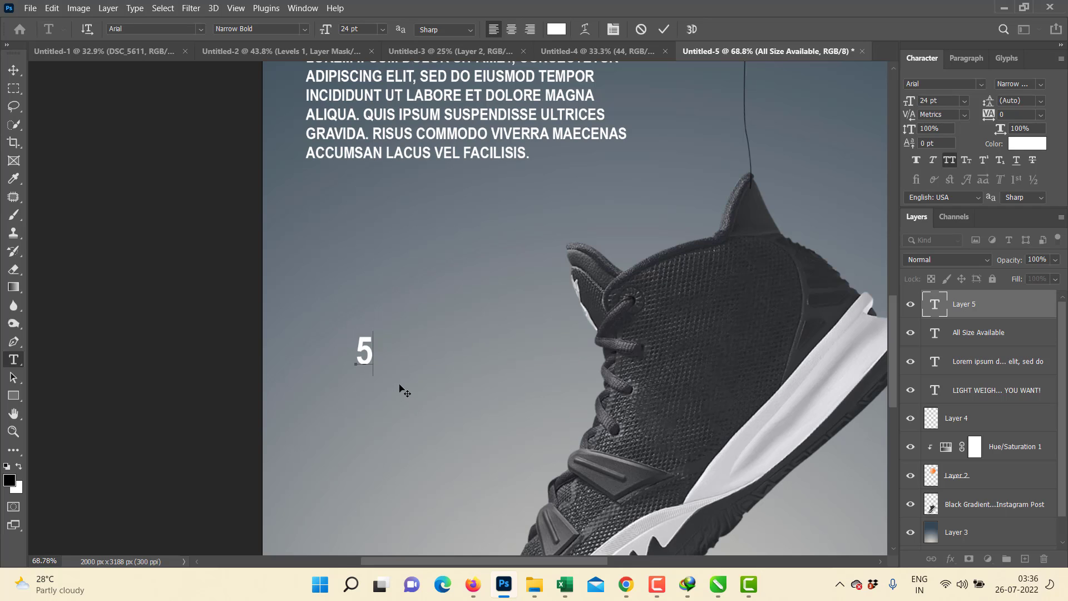
text(COLOR S)
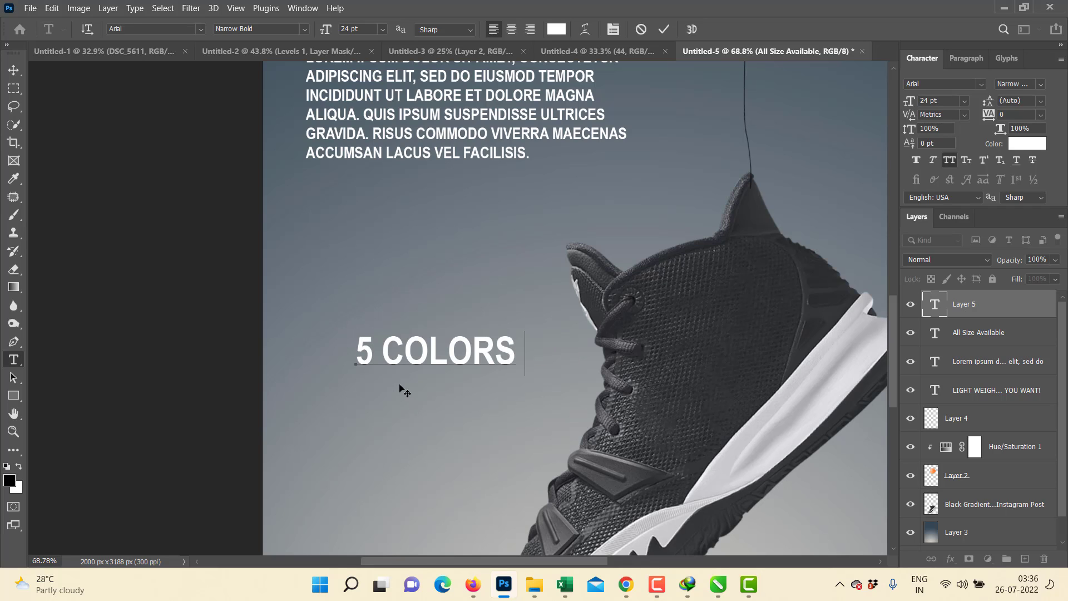
text( AVAILABLE)
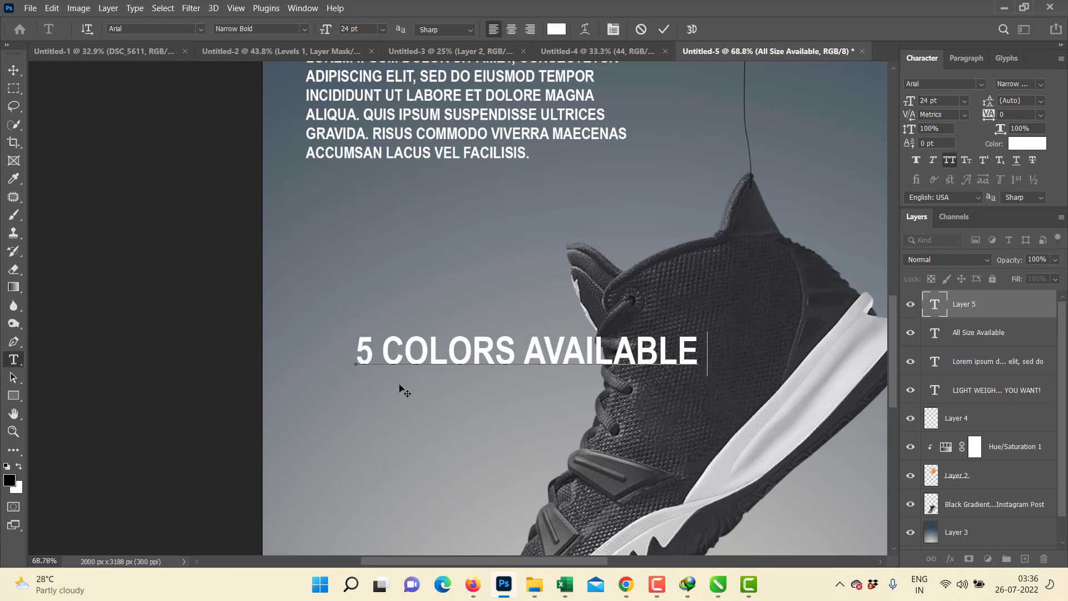
Step: Scale the "5 COLORS AVAILABLE" line down to about 57% so it fits beside the shoe
key(ctrl+a)
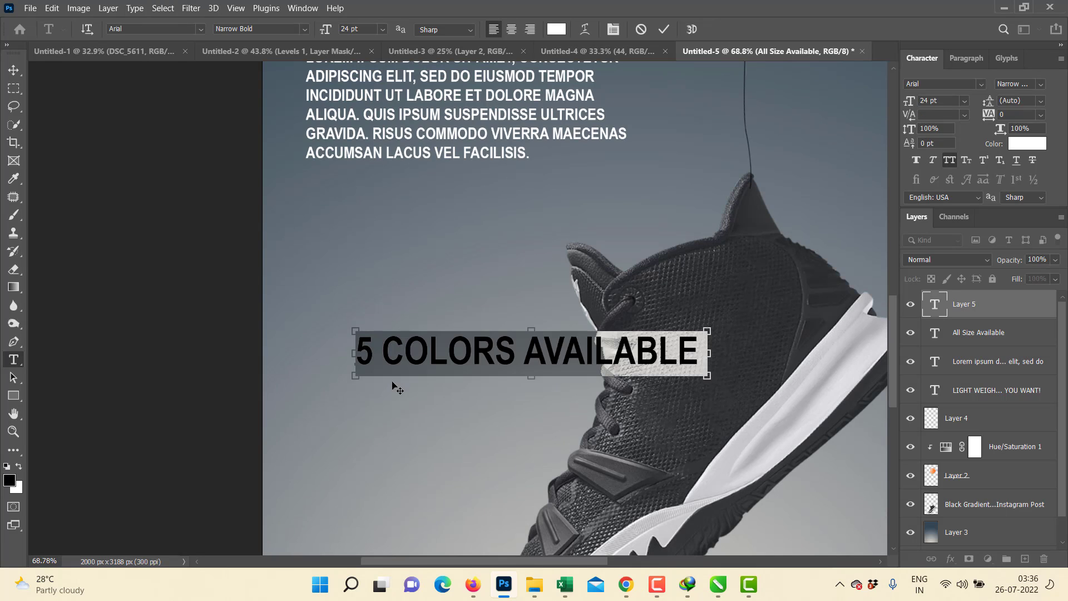
click(14, 69)
key(ctrl+t)
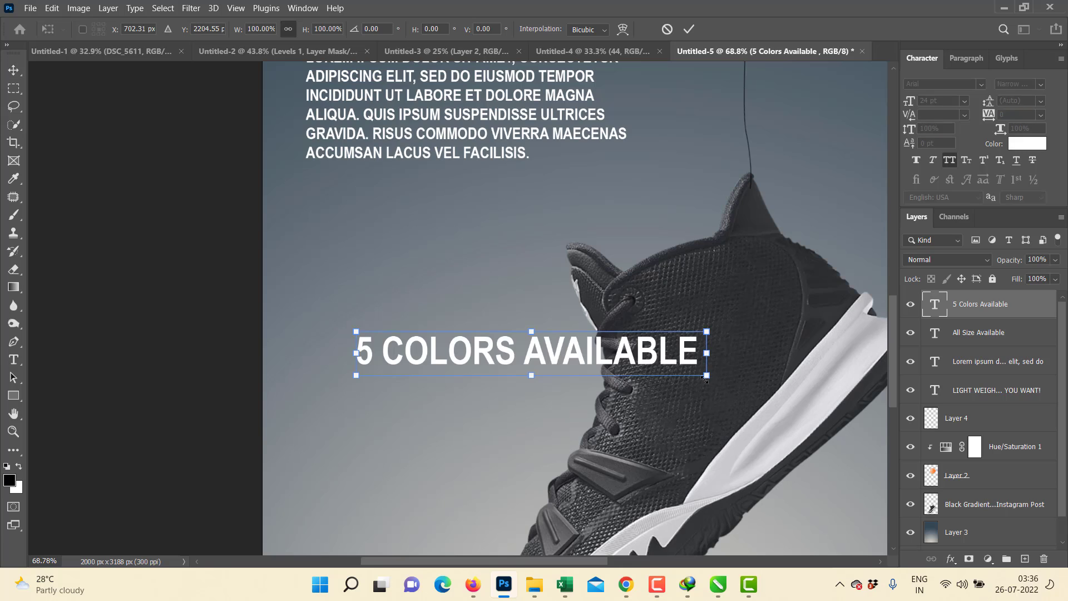
drag(704, 368, 556, 343)
key(Return)
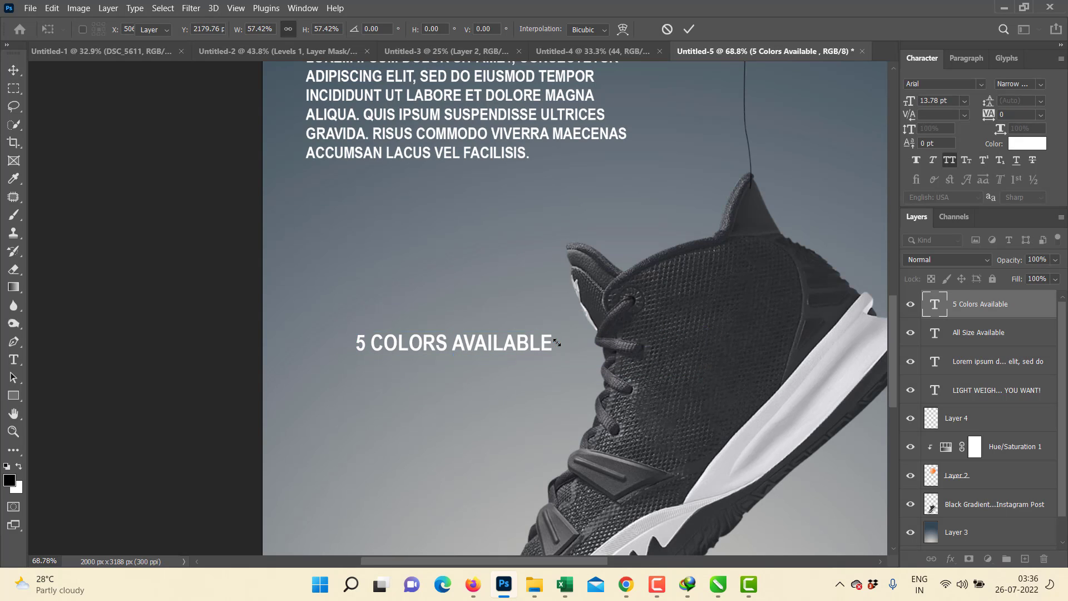
Step: Shift the "5 COLORS AVAILABLE" line about 130 px left to align with the paragraph's left edge and enlarge it to 17.88 pt
key(ctrl+minus)
key(ctrl+minus)
key(ctrl+minus)
key(ctrl+minus)
key(ctrl+minus)
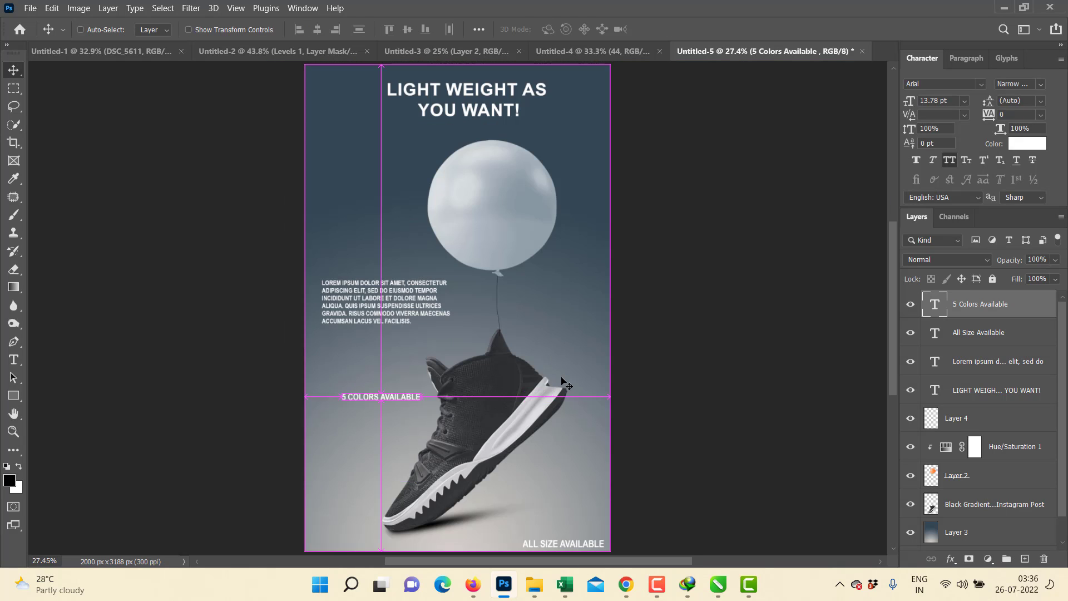
key(ctrl+plus)
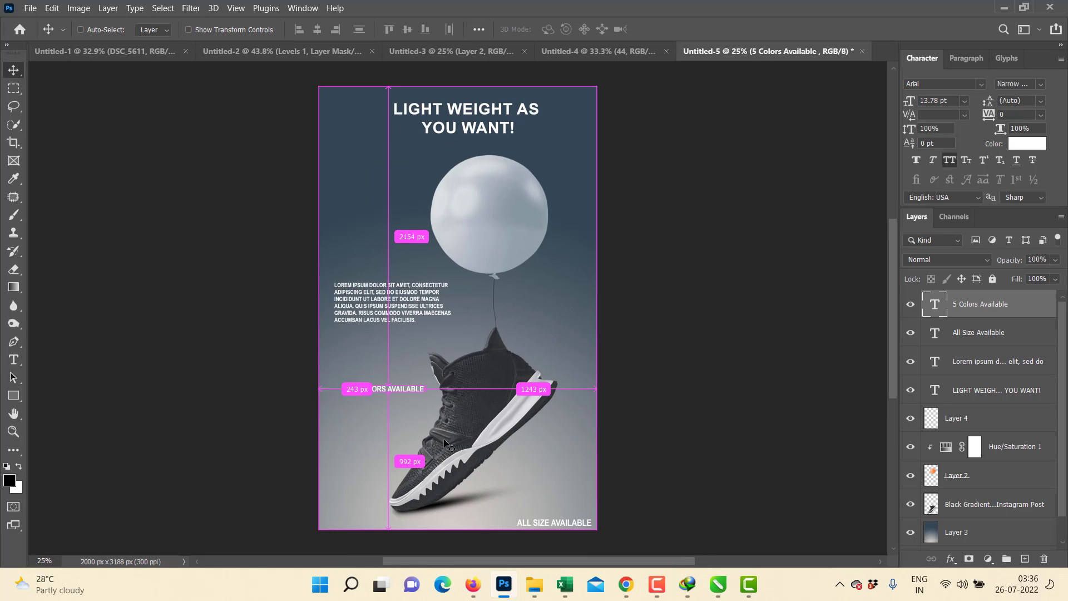
key(shift+Left)
key(shift+Left)
key(shift+Left)
key(shift+Left)
key(shift+Left)
key(shift+Left)
key(shift+Left)
key(shift+Left)
key(shift+Left)
key(shift+Left)
key(shift+Left)
key(shift+Left)
key(shift+Left)
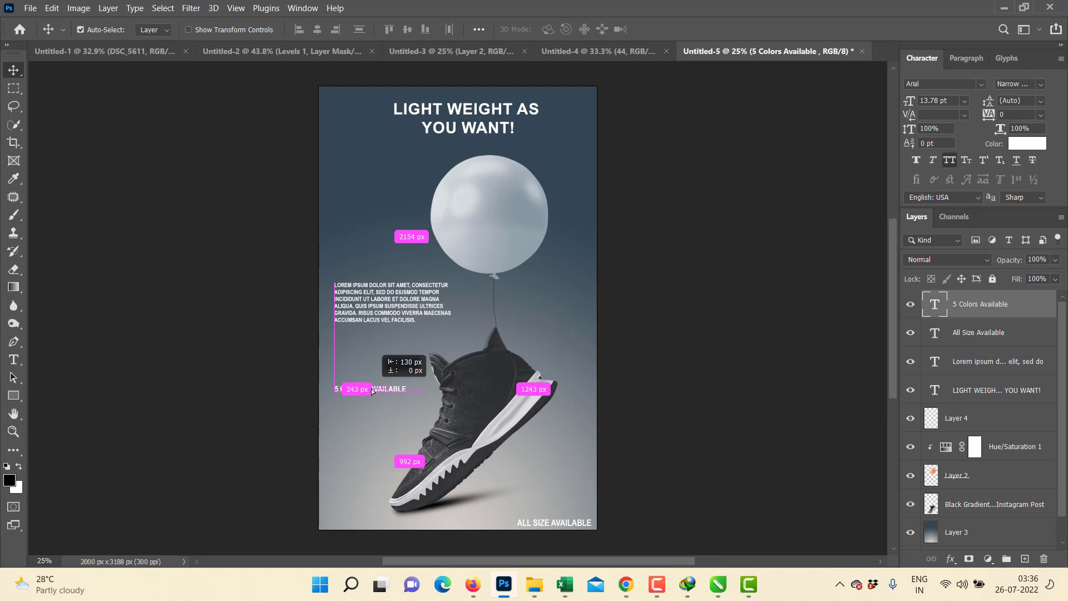
key(ctrl+t)
drag(407, 393, 430, 400)
key(Return)
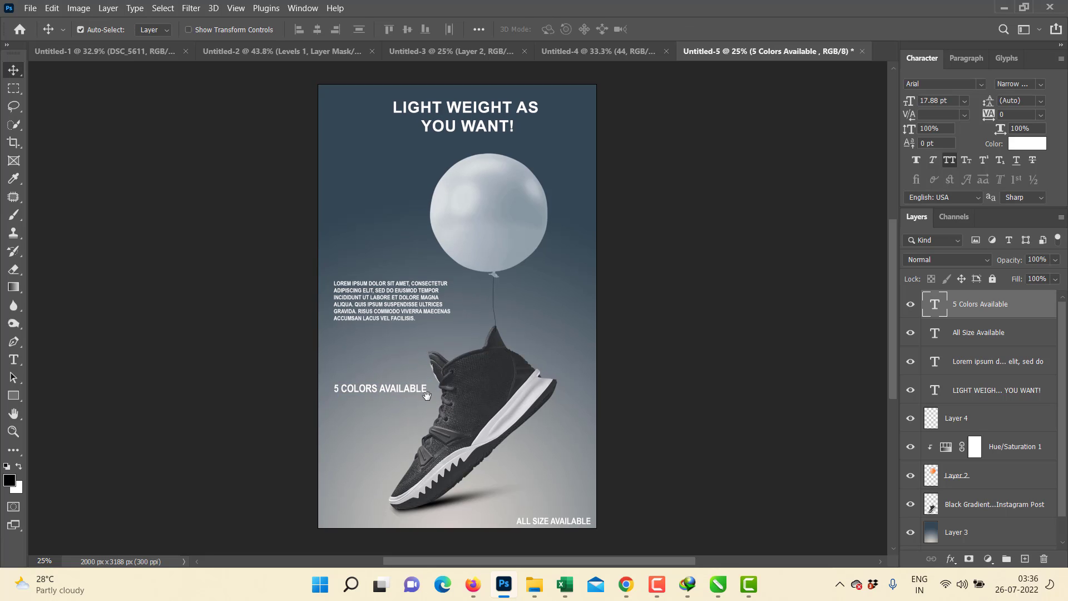
Step: Enlarge the view of the shoe and the availability text and switch to full screen mode with the menu bar
key(z)
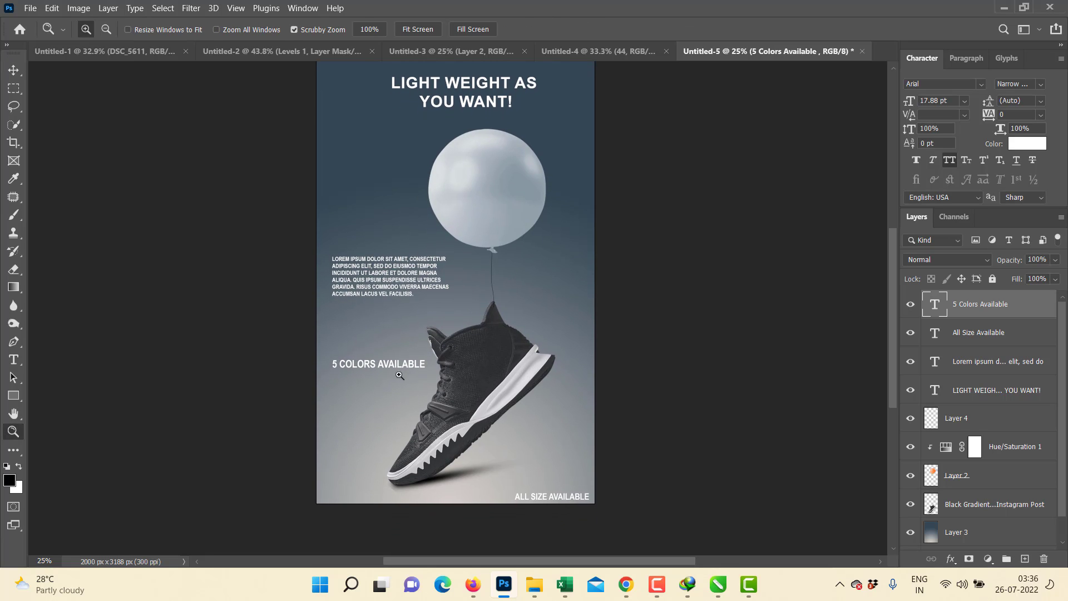
drag(412, 384, 382, 352)
key(f)
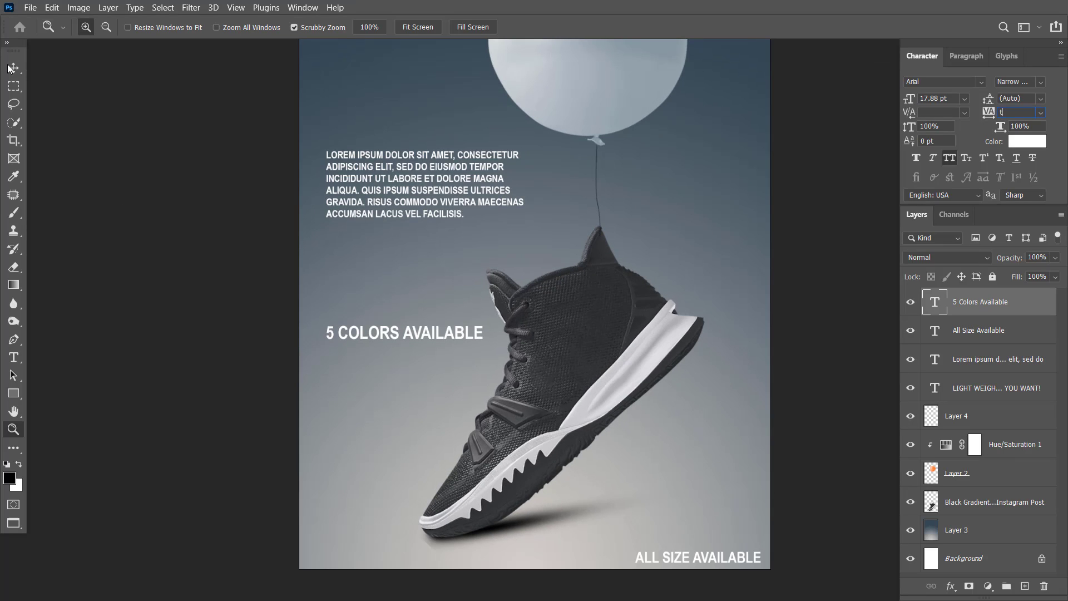
text(t)
key(Return)
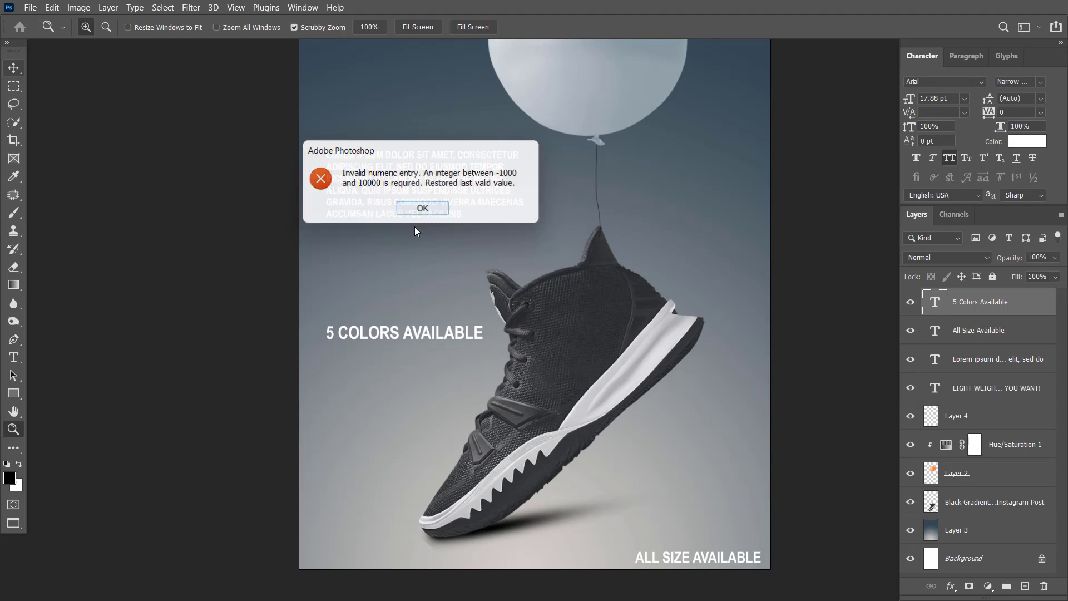
click(423, 208)
Step: Set the "5 COLORS AVAILABLE" line in Arial Bold and scale it down to 12.49 pt
key(v)
double_click(383, 334)
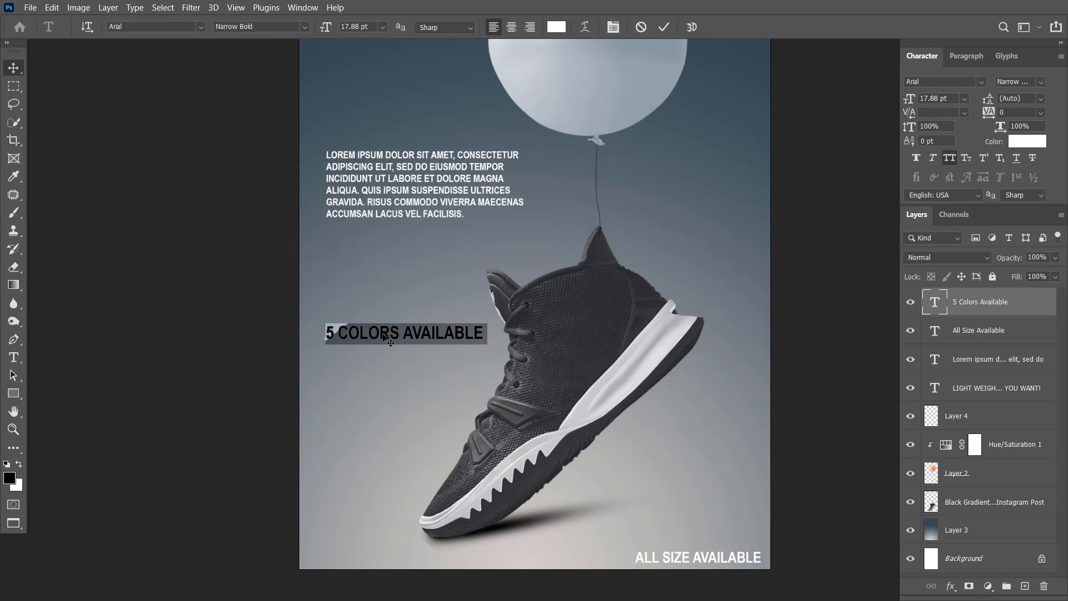
click(297, 28)
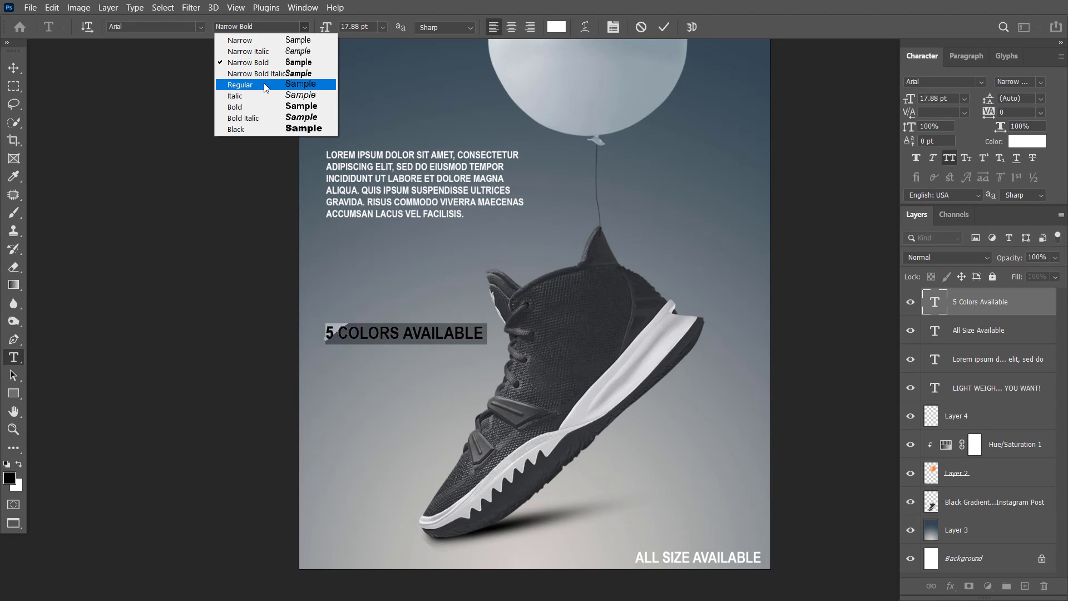
click(278, 114)
click(13, 67)
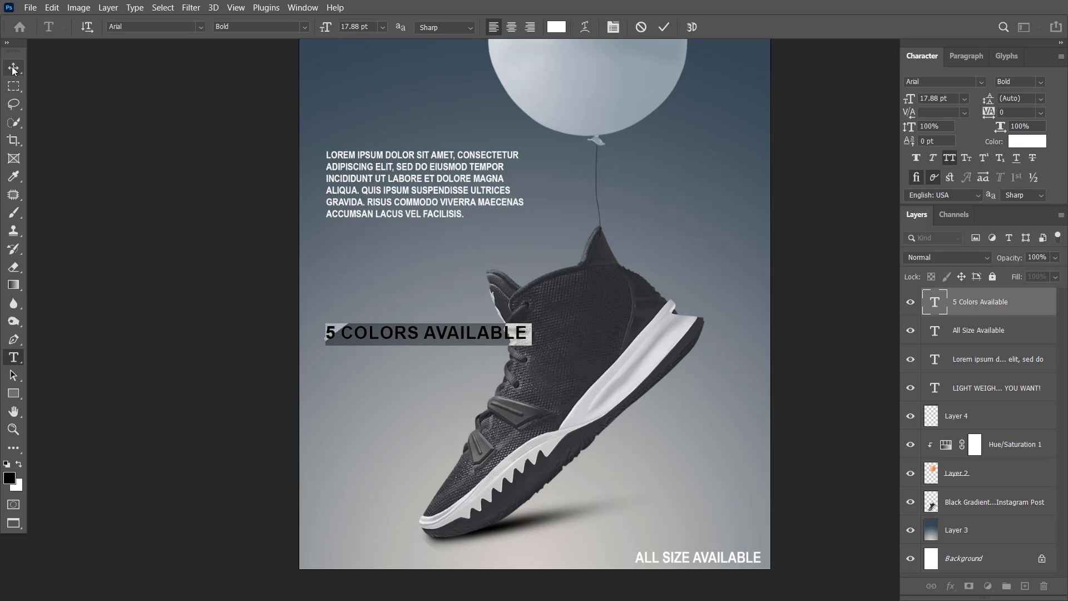
key(ctrl+t)
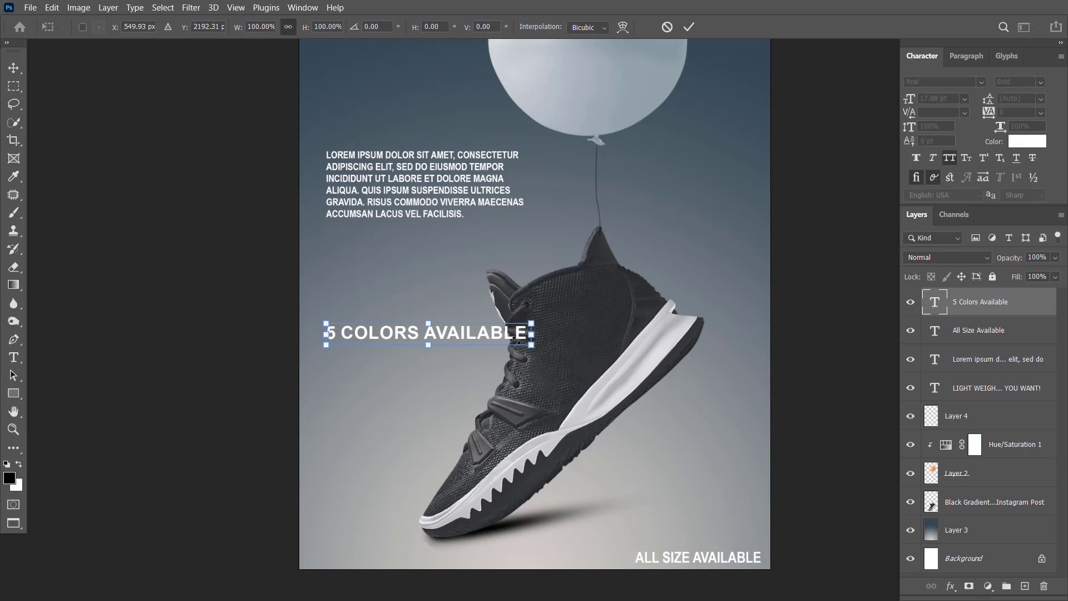
drag(528, 341, 442, 337)
key(Return)
Step: Draw a 90 px black circle with the Ellipse tool below "5 COLORS AVAILABLE" and duplicate it into a row of five
key(u)
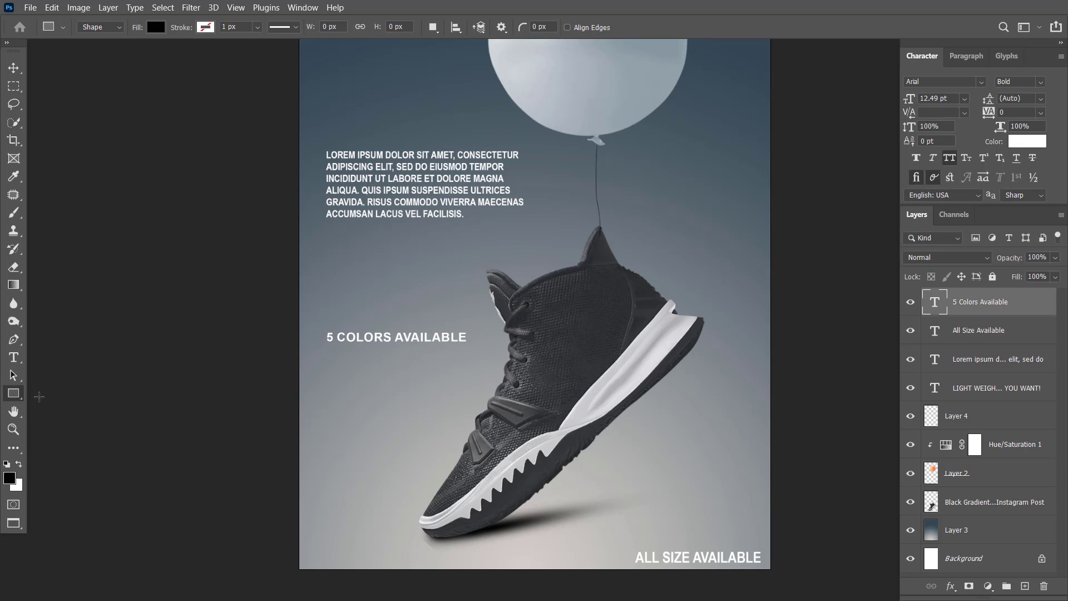
right_click(18, 397)
click(56, 406)
drag(330, 352, 455, 364)
key(v)
shift+click(378, 374)
click(428, 387)
Step: Select all five circles and distribute them evenly, both horizontally and vertically
click(368, 364)
shift+click(389, 365)
shift+click(369, 365)
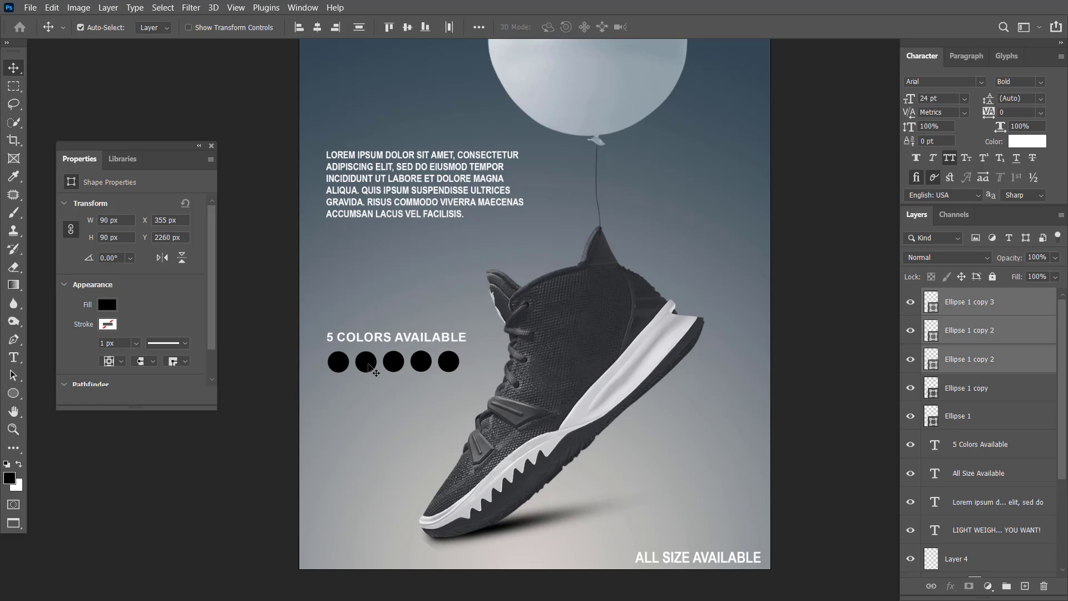
shift+click(359, 368)
shift+click(340, 366)
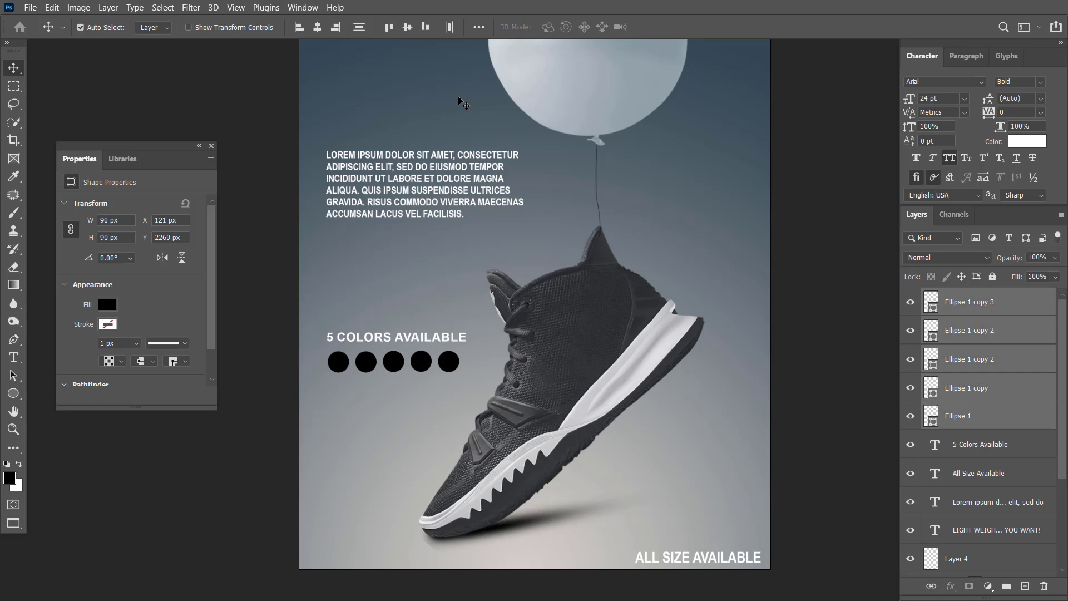
click(449, 28)
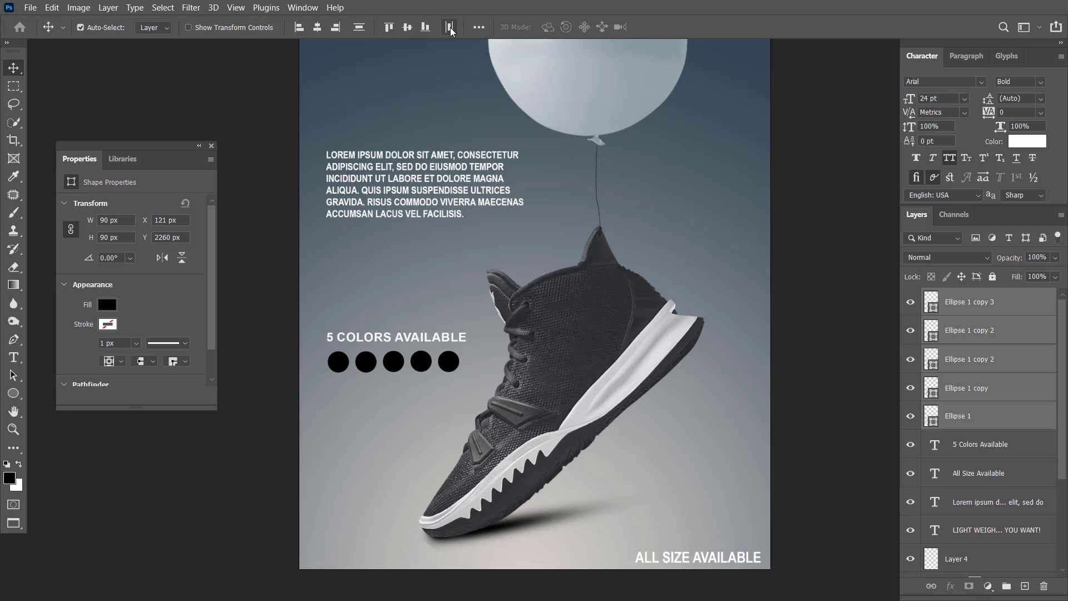
click(359, 27)
Step: Fill the second circle with white and the third circle with the recently used light tan
click(365, 362)
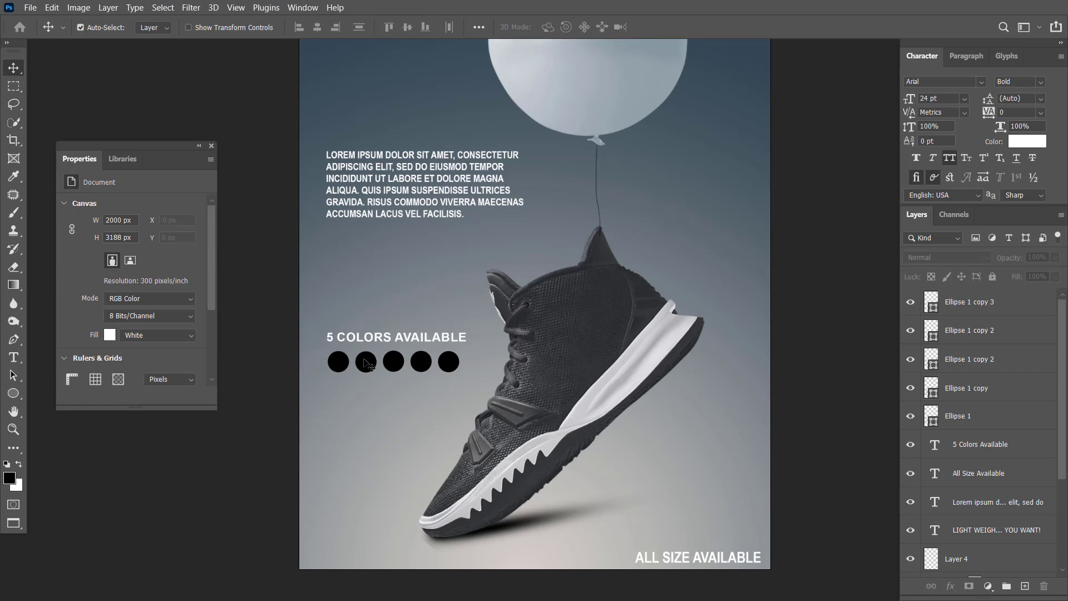
click(108, 305)
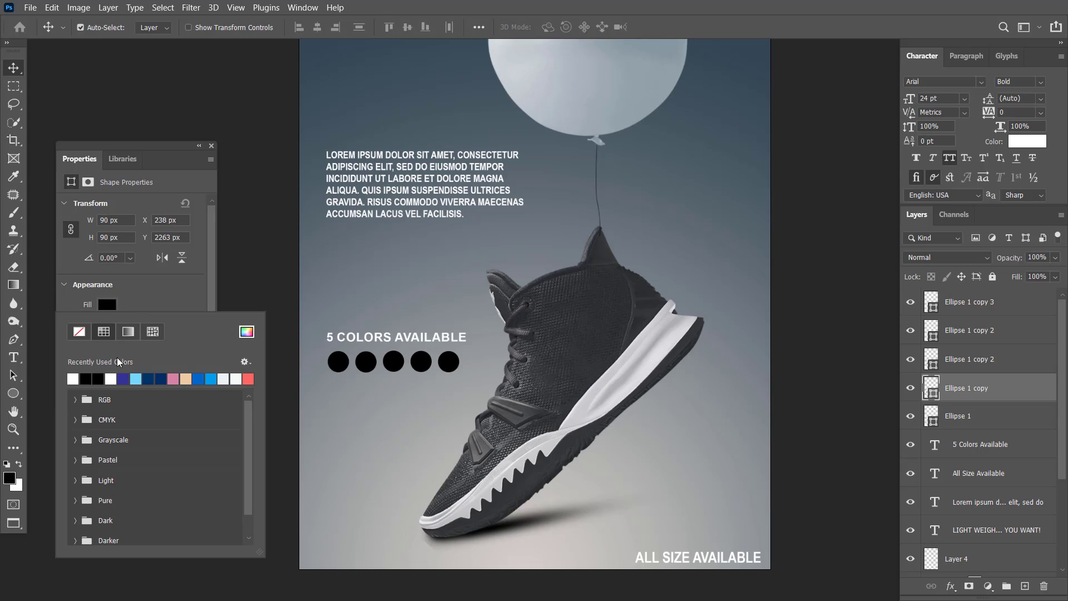
click(74, 379)
key(Return)
click(337, 361)
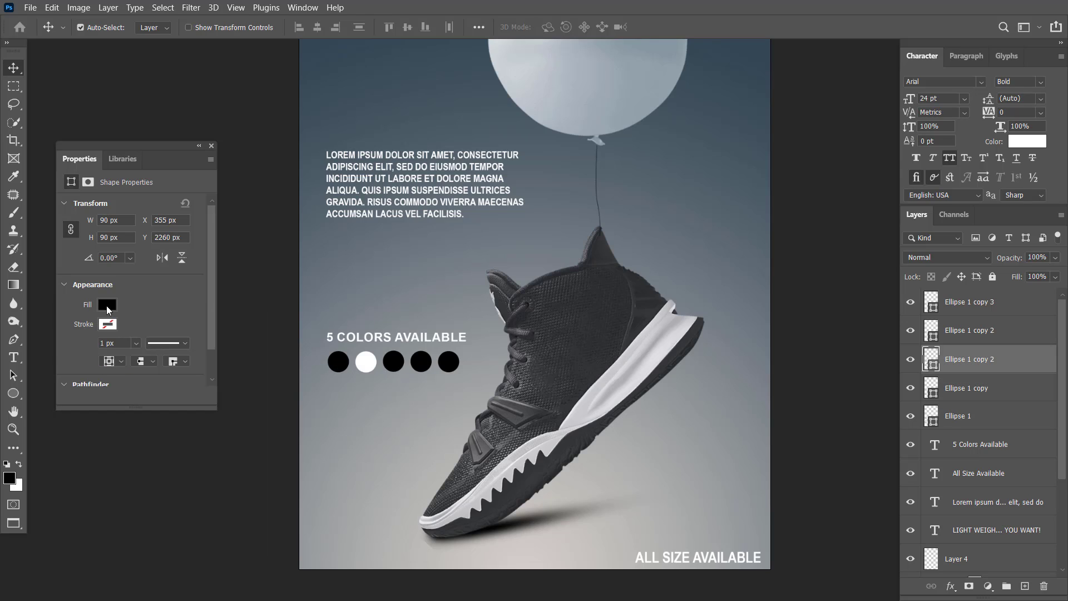
click(107, 306)
click(187, 379)
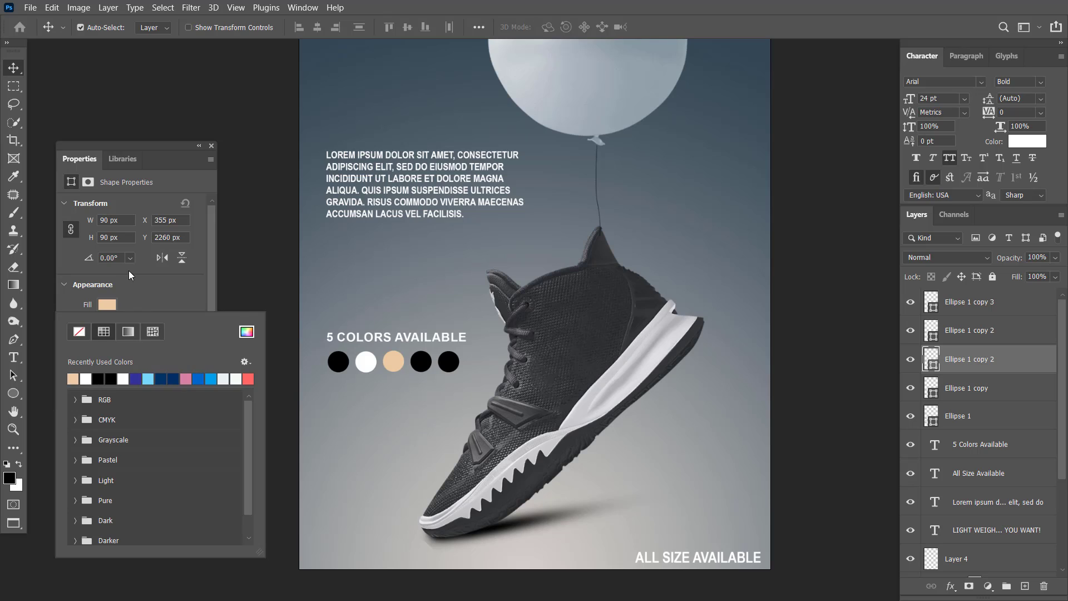
key(Return)
Step: Fill the fourth circle with the recently used coral red and the fifth circle with light blue
click(421, 362)
click(109, 305)
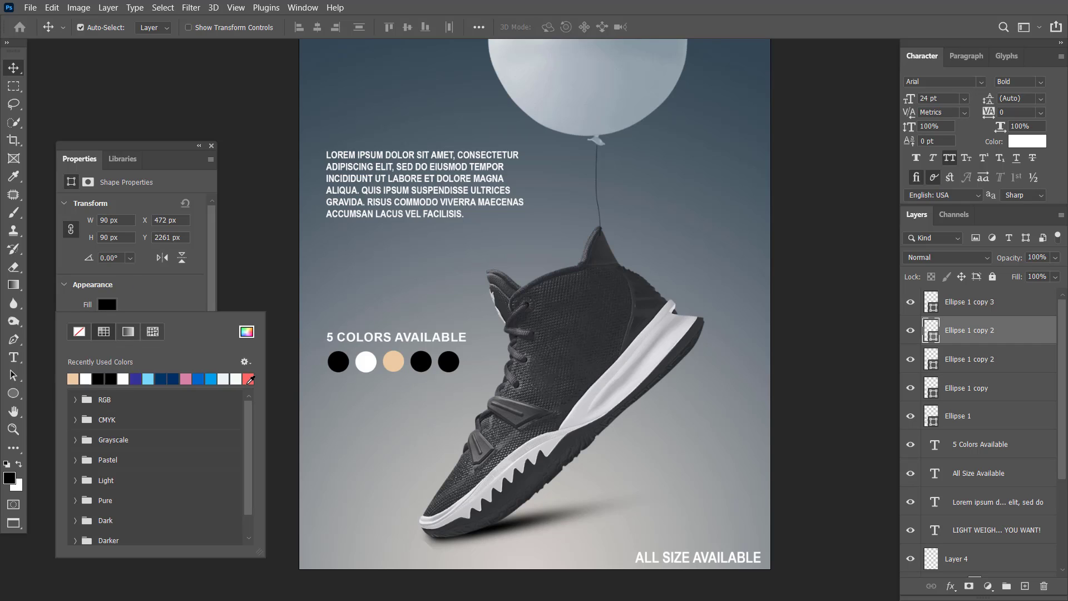
click(248, 379)
key(Return)
click(449, 367)
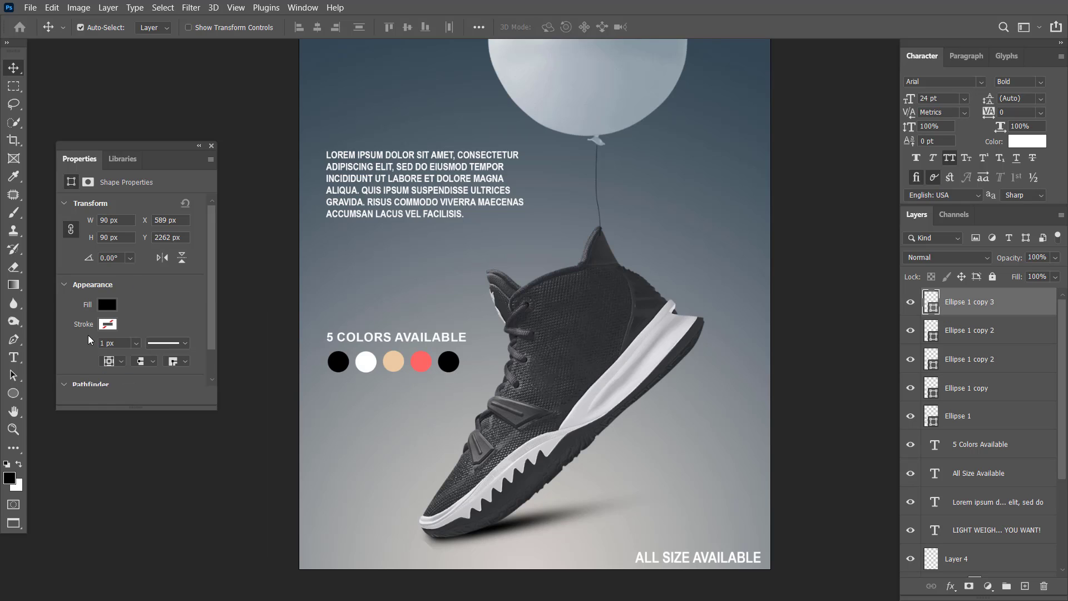
click(105, 305)
click(161, 379)
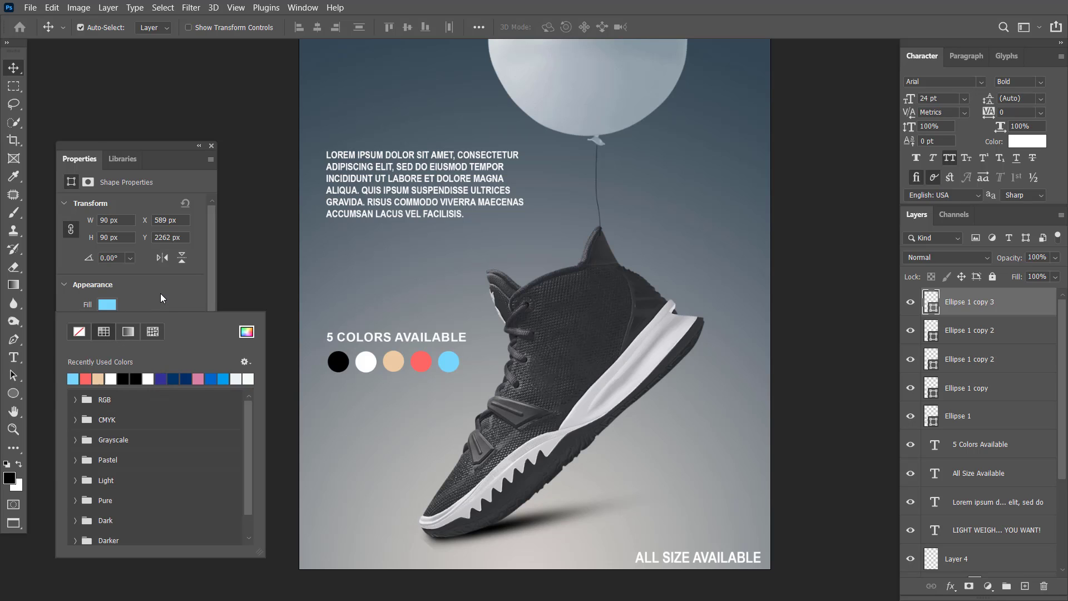
key(Return)
scroll(319, 359, down, 1)
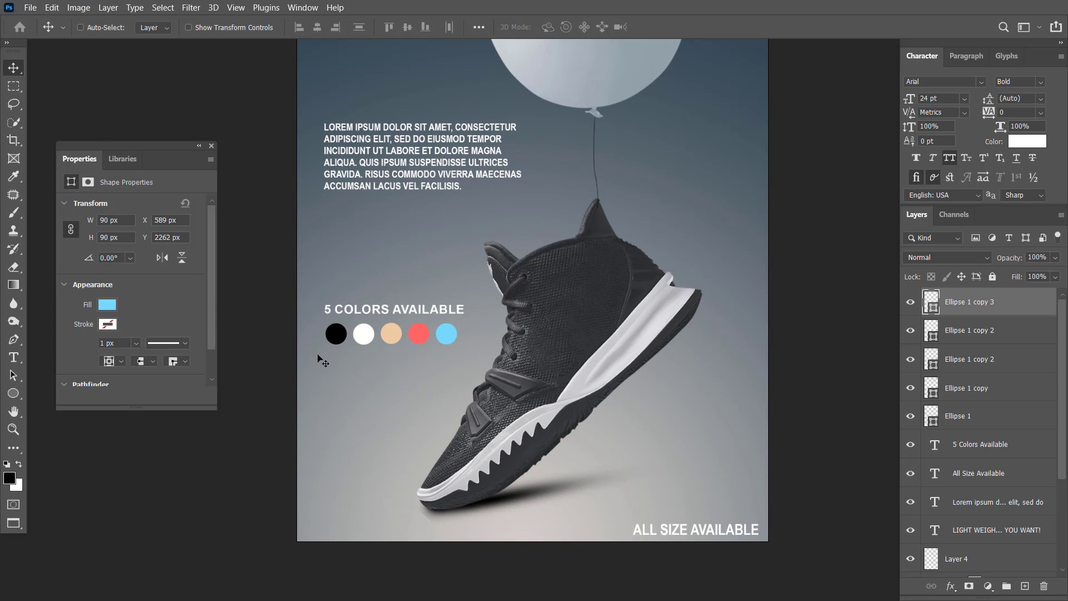
Step: Select the existing black string between the balloon and the shoe and hide its layer
key(ctrl+minus)
key(ctrl+minus)
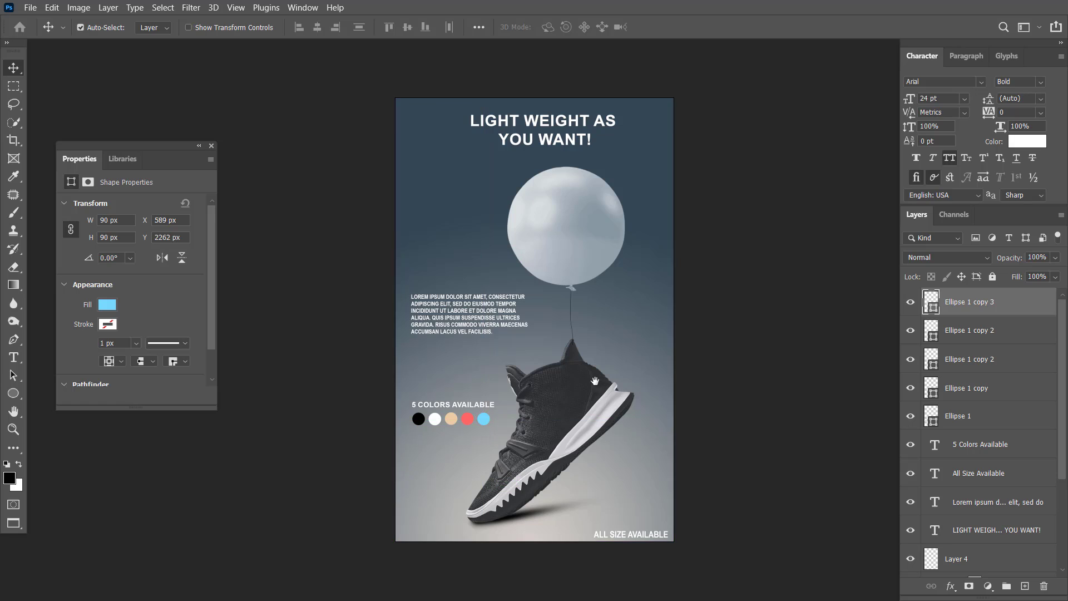
drag(595, 381, 580, 378)
drag(568, 319, 645, 346)
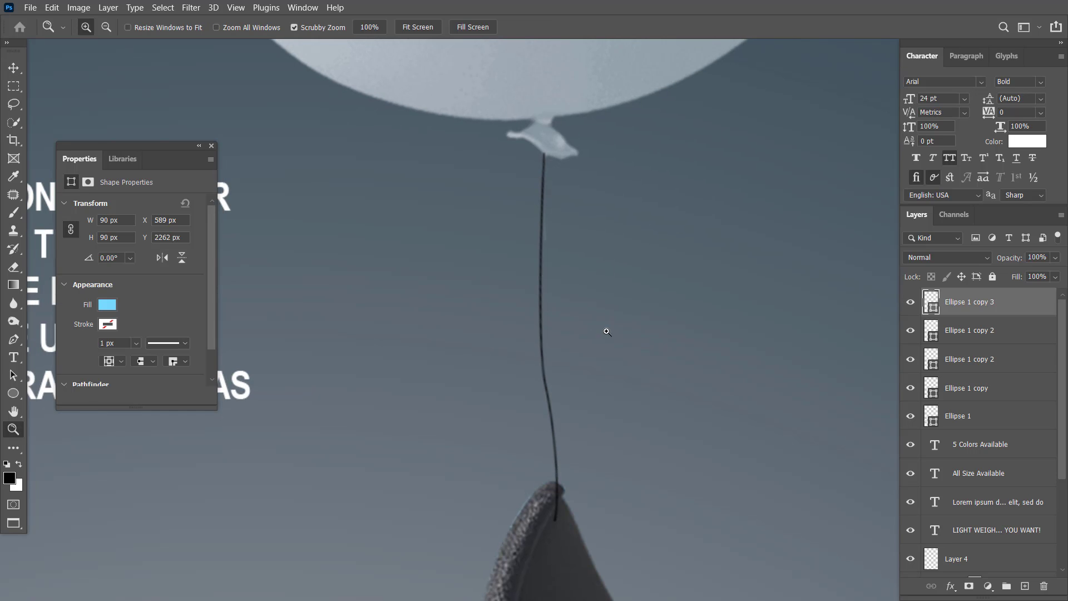
click(539, 304)
click(911, 558)
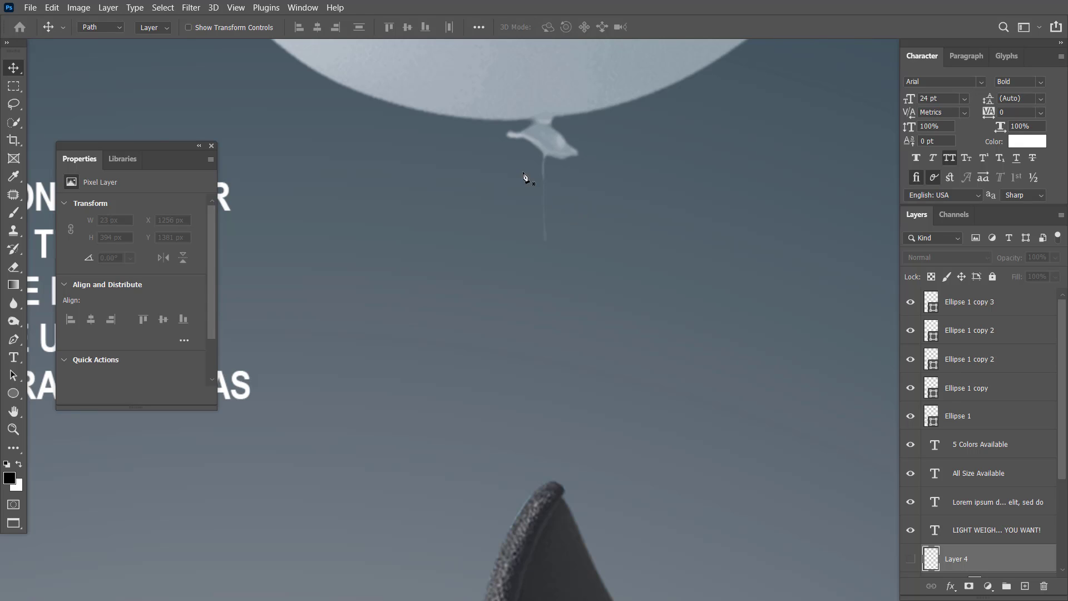
Step: Draw a nearly straight Pen path about 345 px tall from the balloon's knot to the tip of the shoe's heel tab
key(p)
click(545, 158)
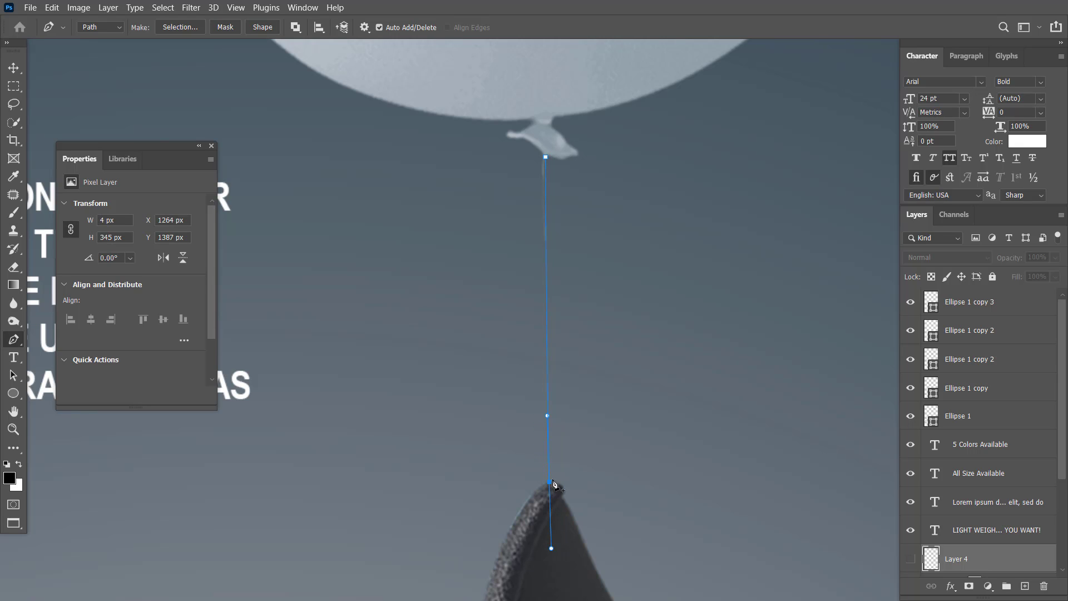
key(v)
key(b)
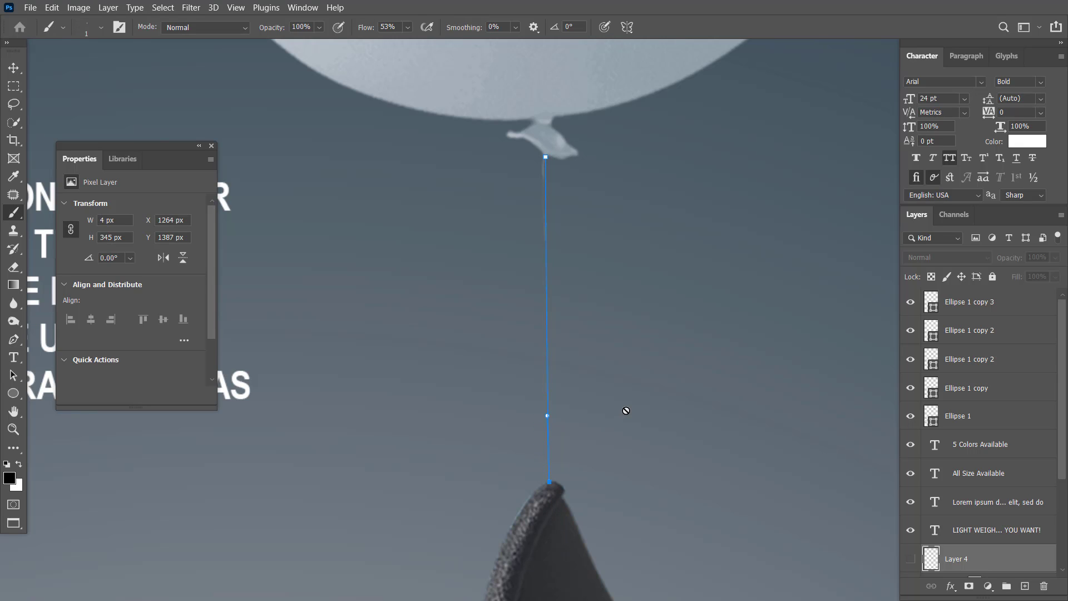
Step: On a new layer, stroke the string path with the brush in a light grey sampled from the balloon, and clear the path
click(1024, 586)
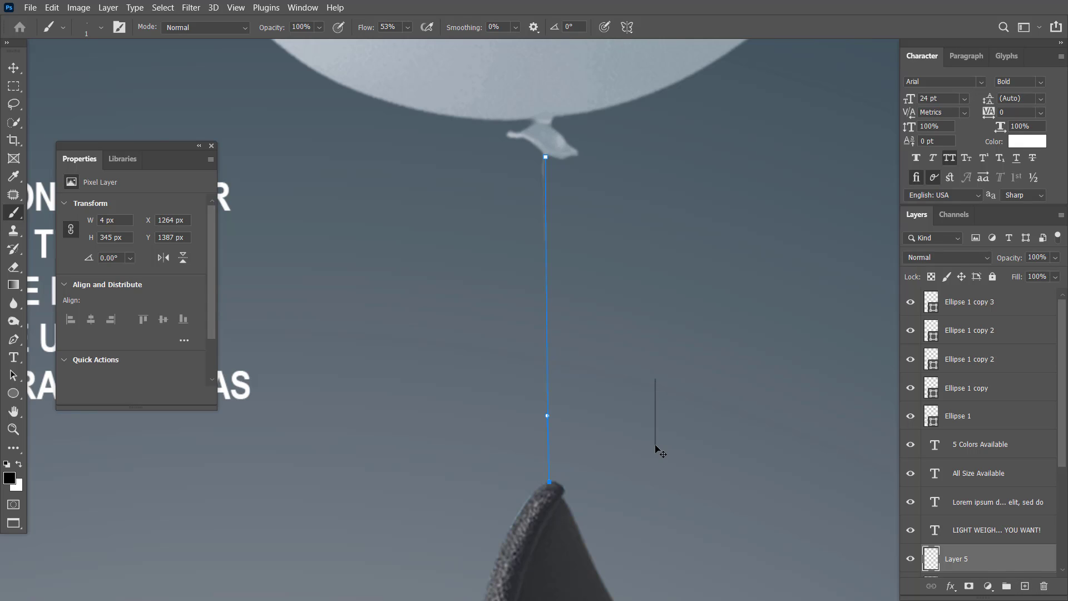
alt+click(568, 97)
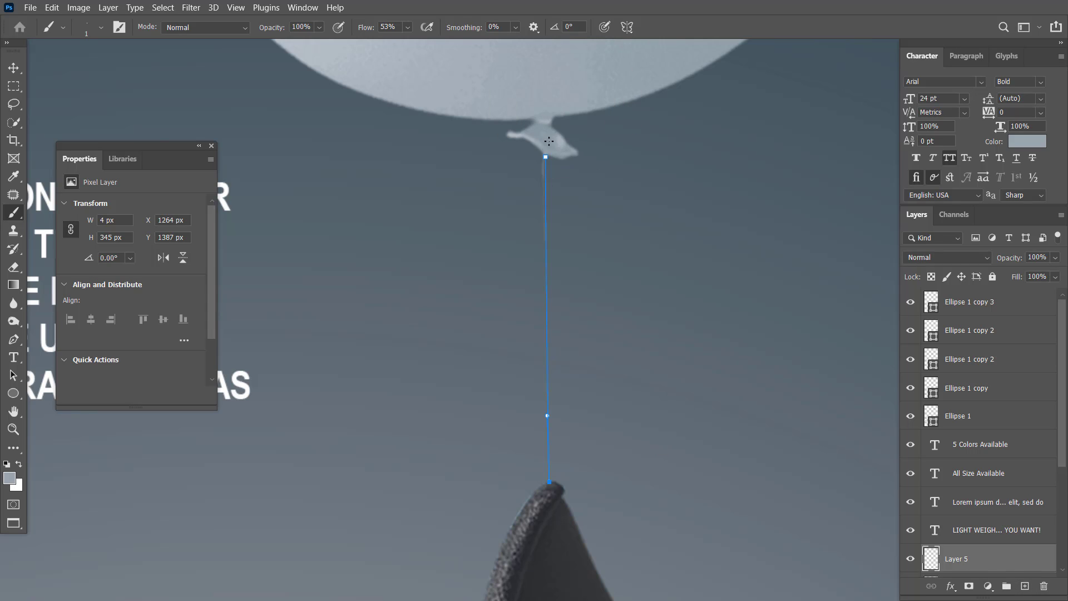
key(p)
right_click(545, 158)
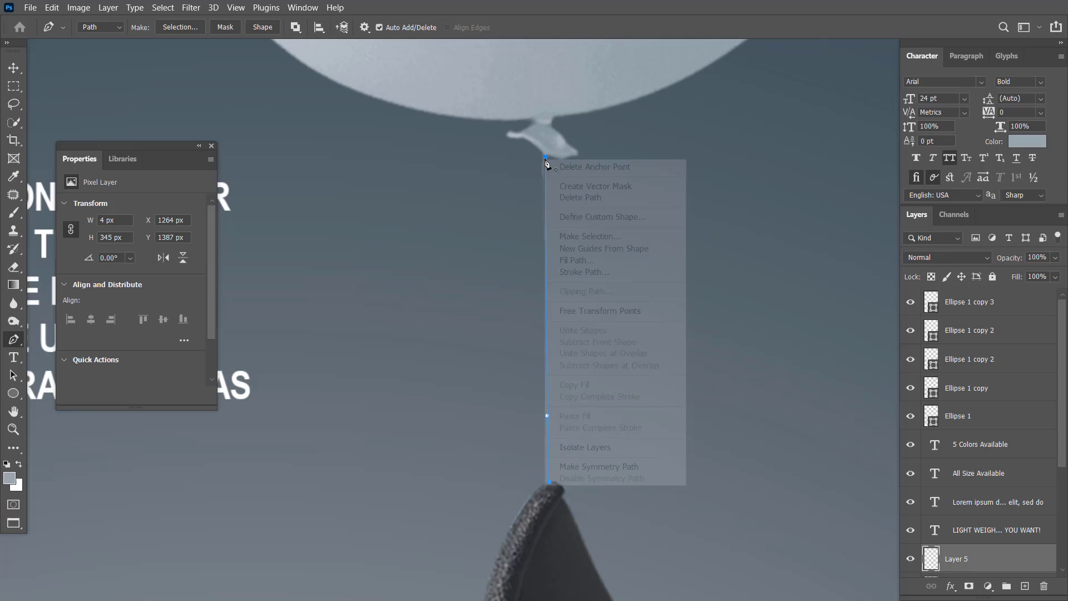
click(582, 272)
key(Return)
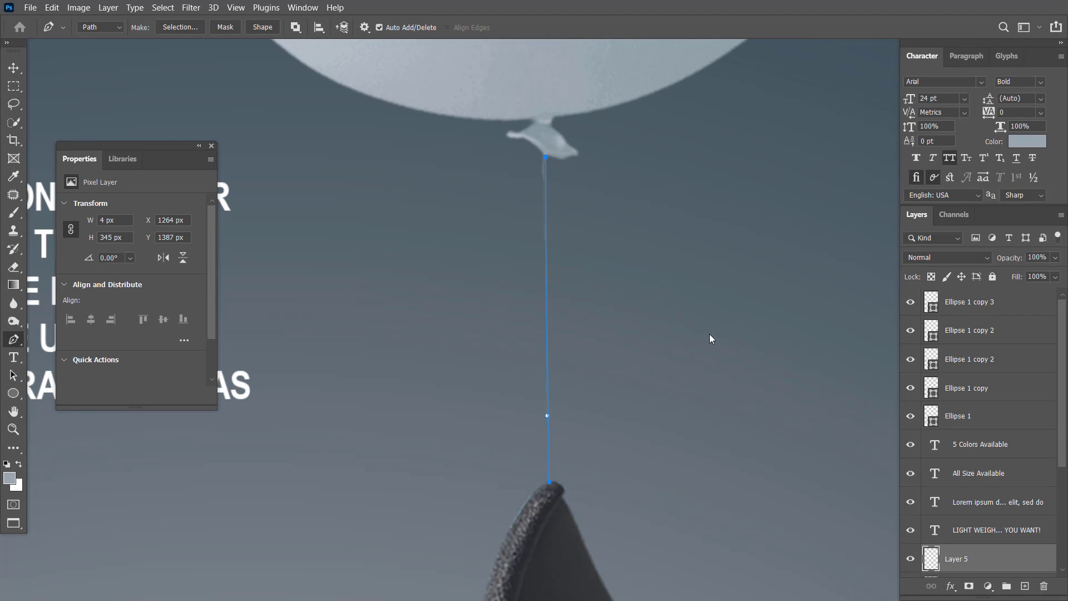
key(Return)
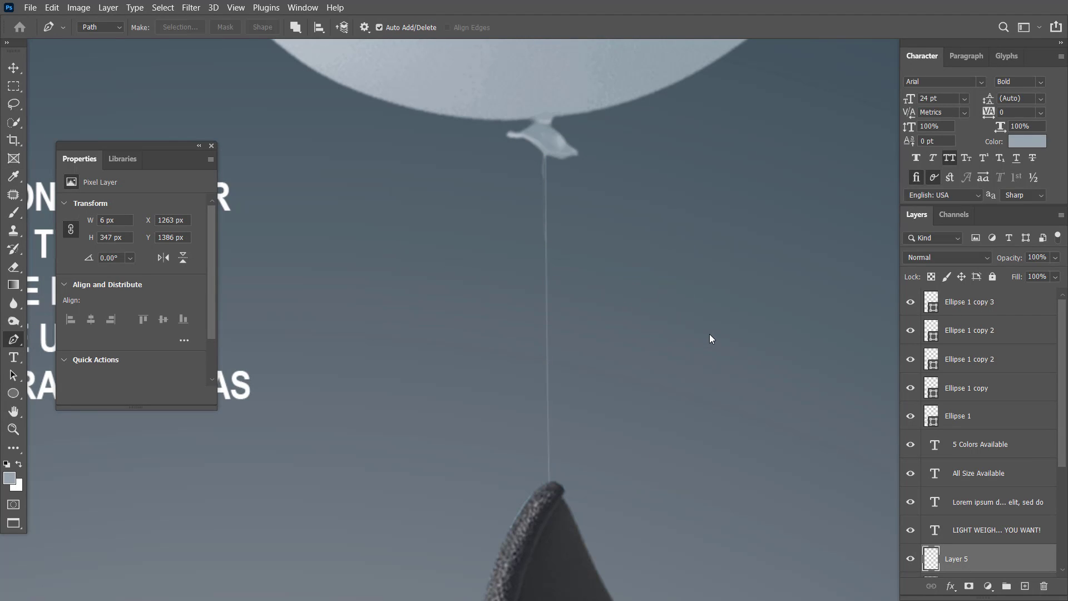
Step: Thicken the new string with a 1 px outside stroke in the same light grey at 100% opacity
key(alt+e)
key(s)
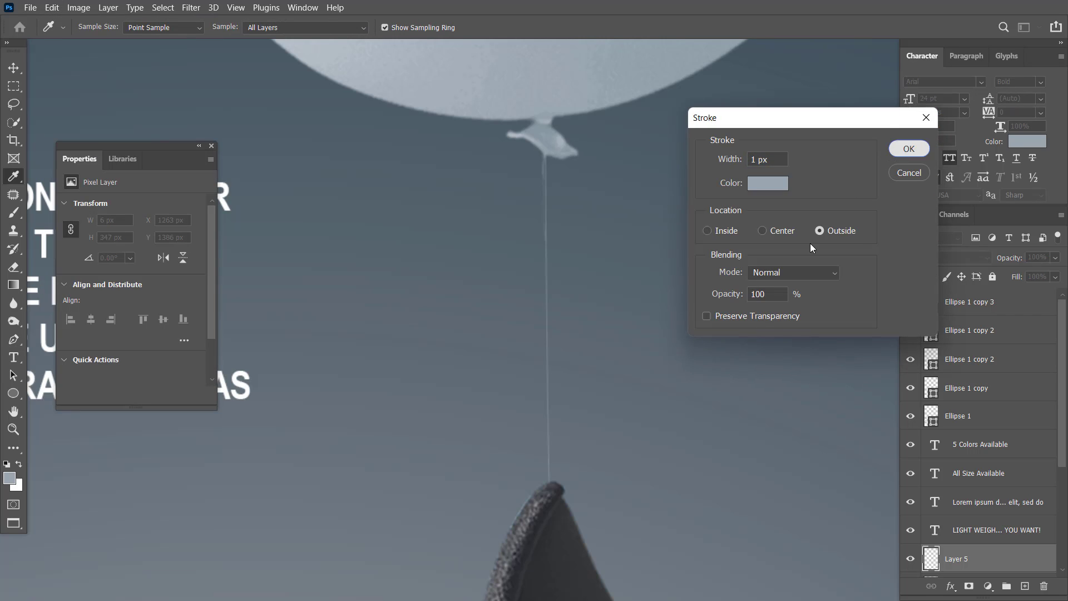
key(Return)
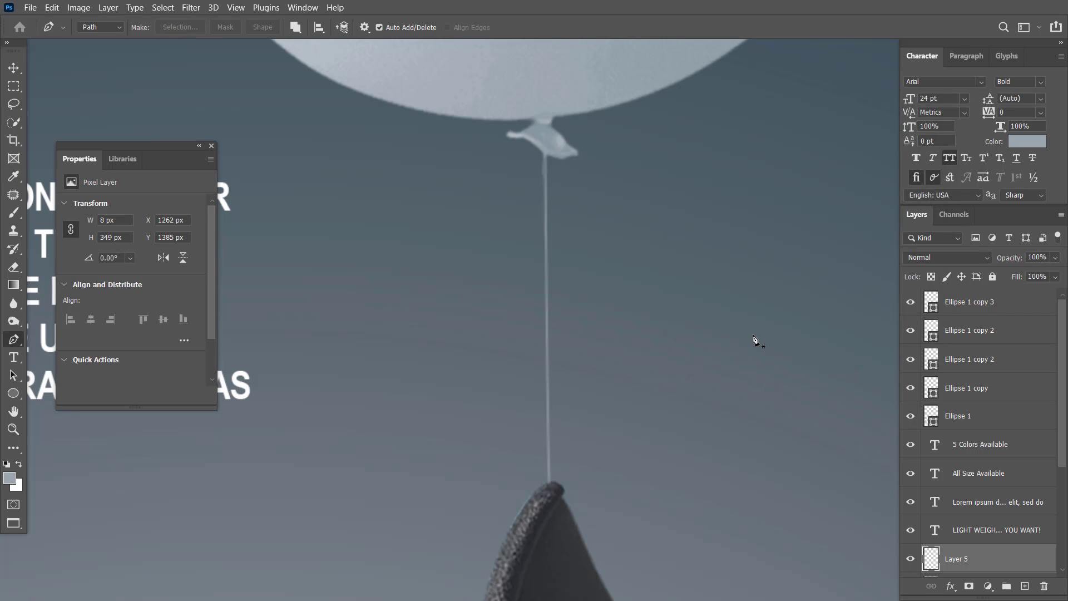
Step: Add a new layer directly above the gradient background and name it "Naming of Brand"
key(ctrl+0)
drag(599, 391, 577, 397)
drag(574, 340, 575, 340)
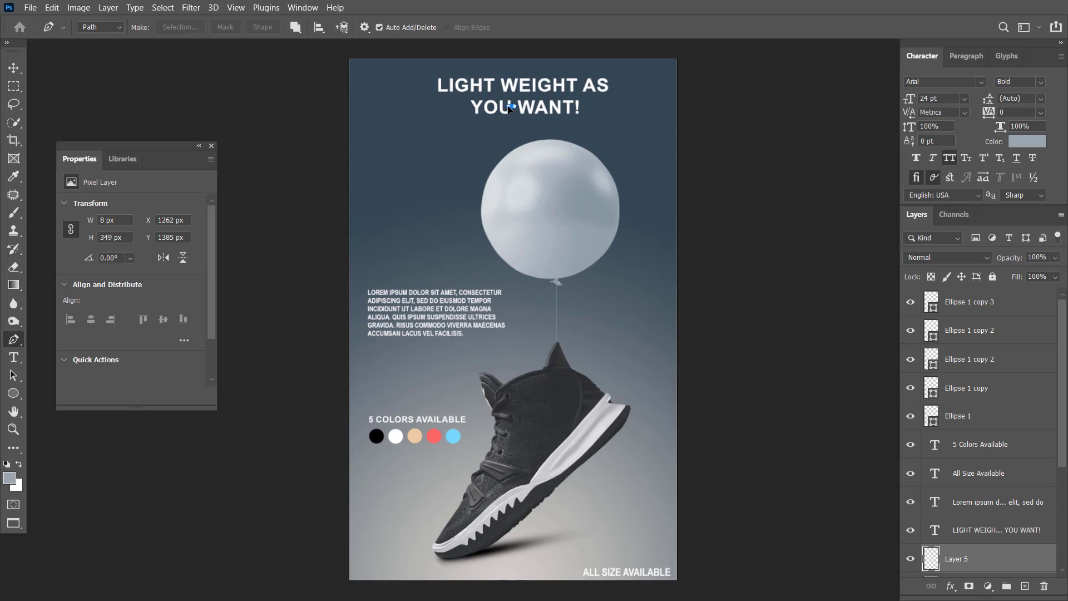
key(v)
drag(519, 306, 498, 291)
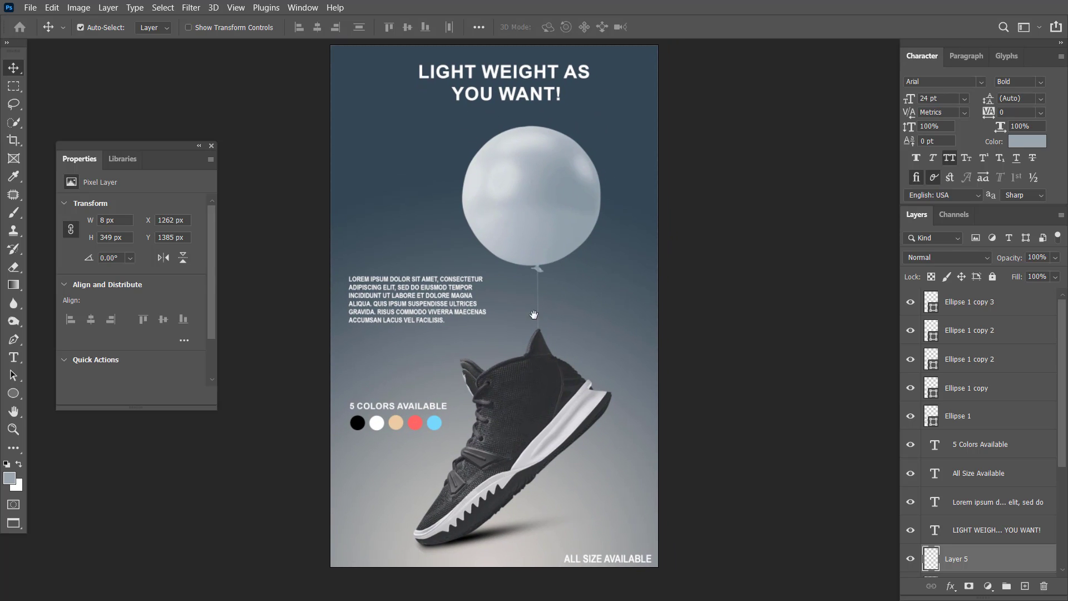
scroll(979, 445, down, 5)
scroll(896, 415, down, 1)
click(1005, 571)
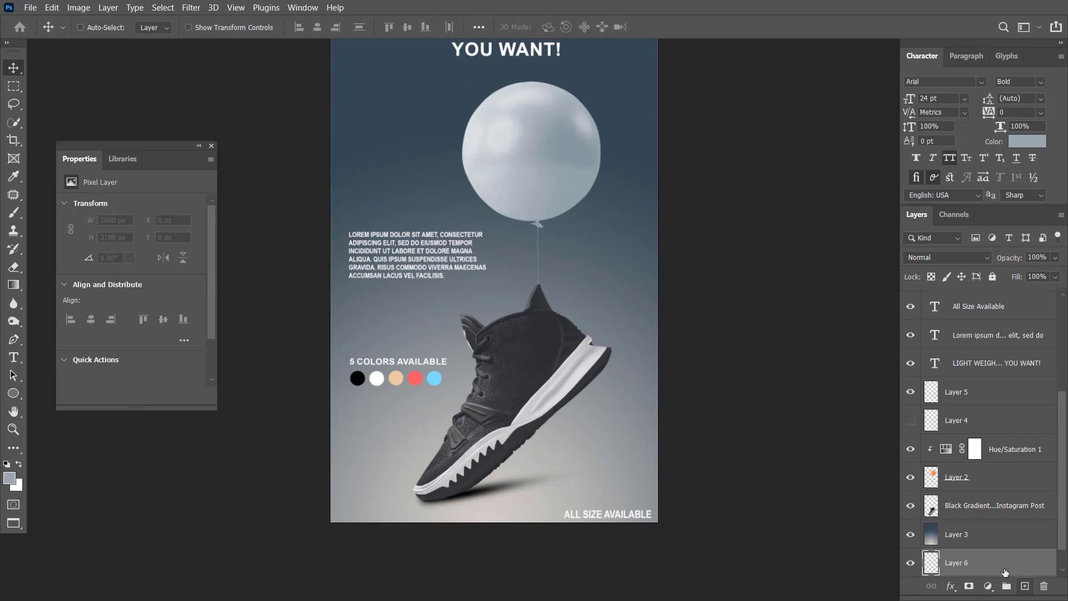
drag(1005, 572, 977, 537)
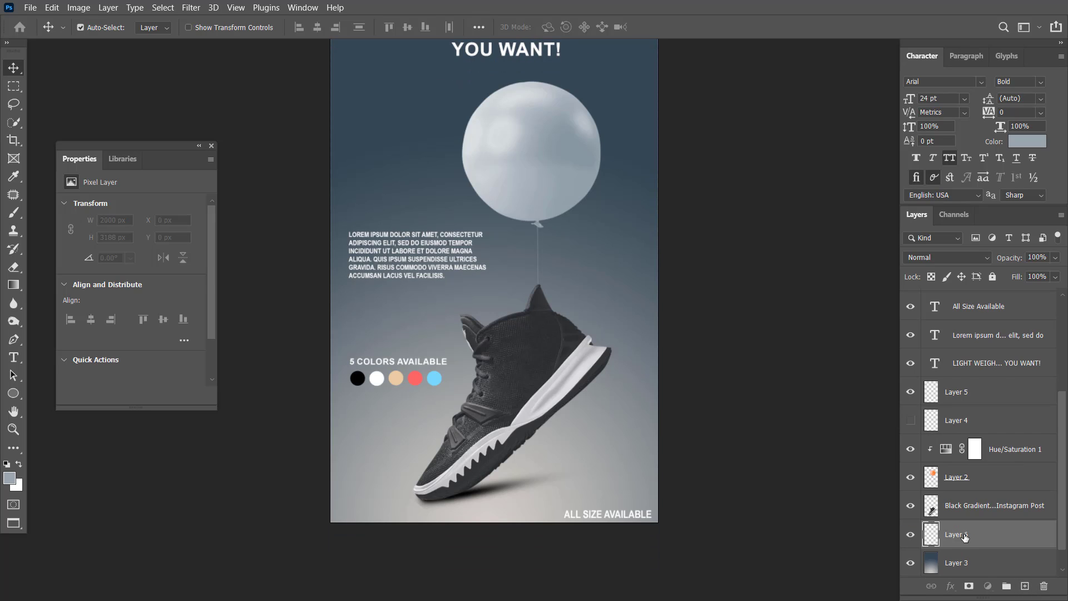
double_click(964, 535)
text(Naming of Brand)
key(Return)
Step: Show only the Naming of Brand and gradient background layers, and place placeholder text on the poster at 80 pt
key(t)
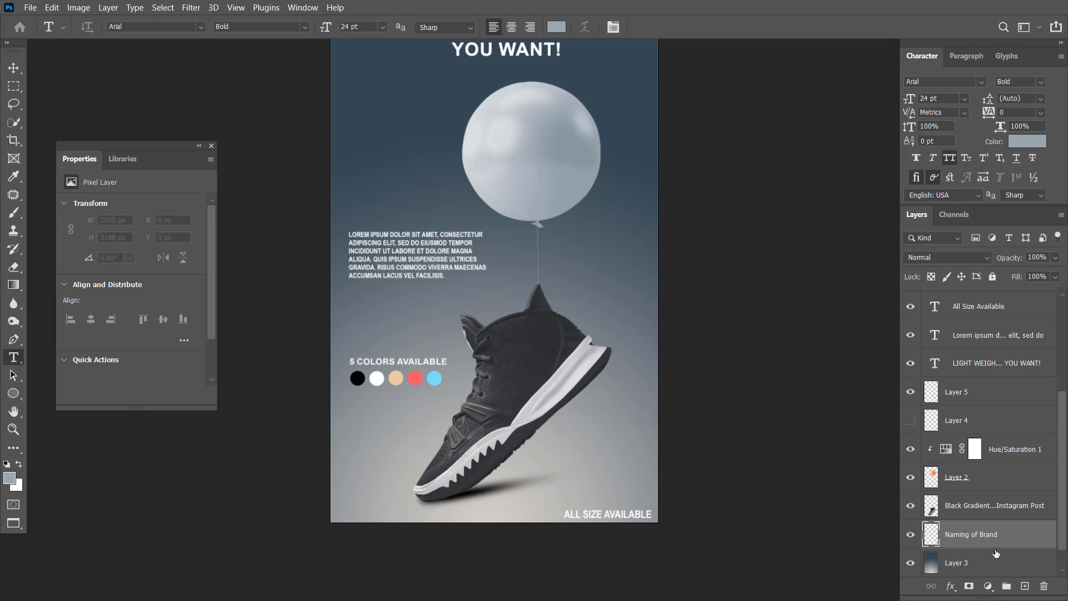
alt+click(911, 534)
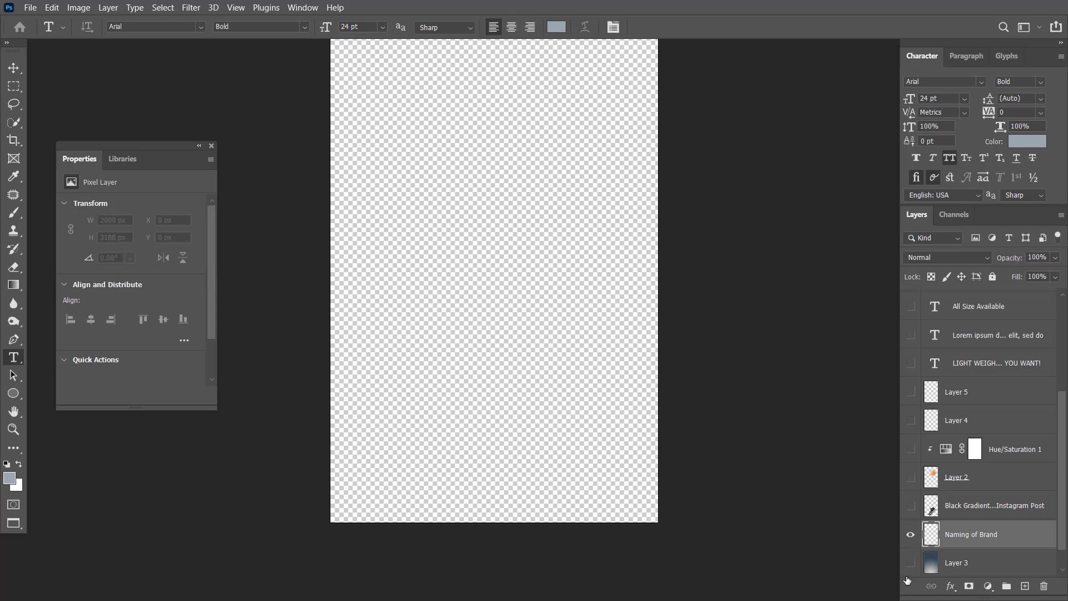
click(911, 563)
click(449, 287)
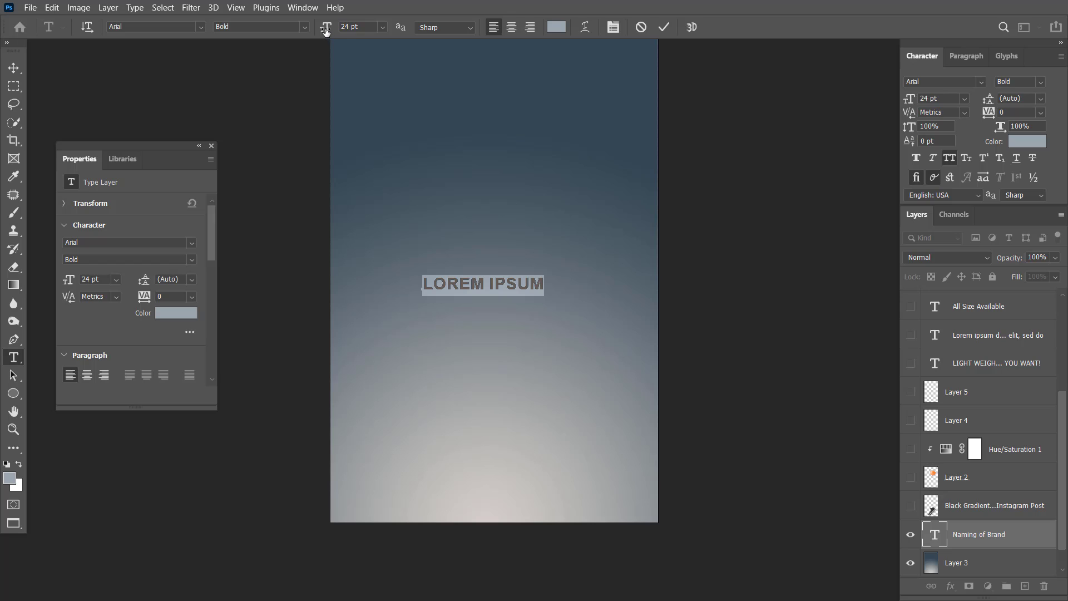
drag(326, 32, 367, 30)
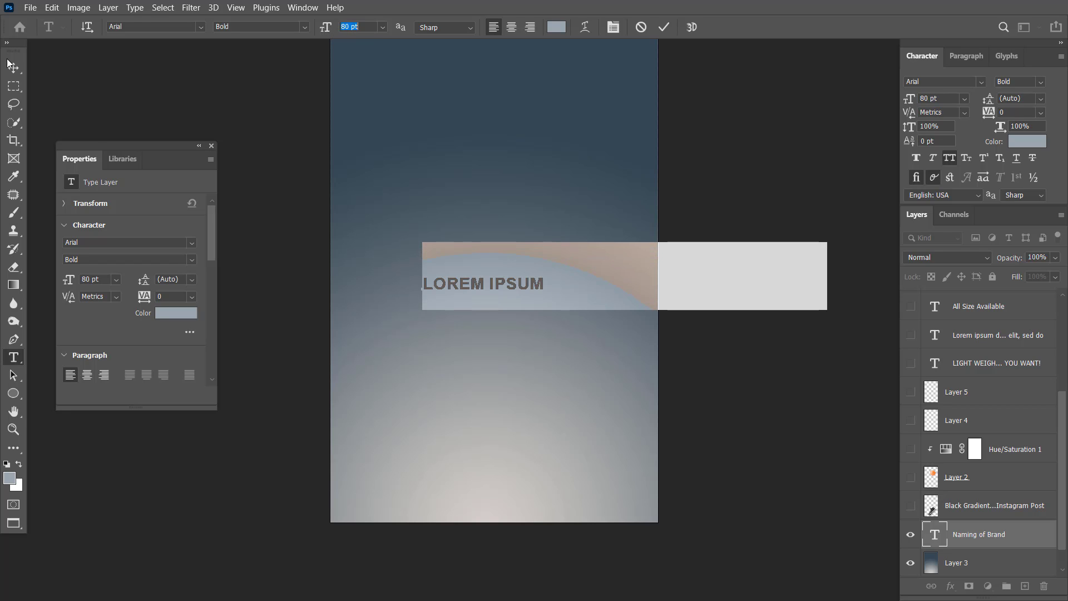
click(9, 63)
Step: Rotate the placeholder text to -90° and move it alongside the poster's left edge
key(ctrl+t)
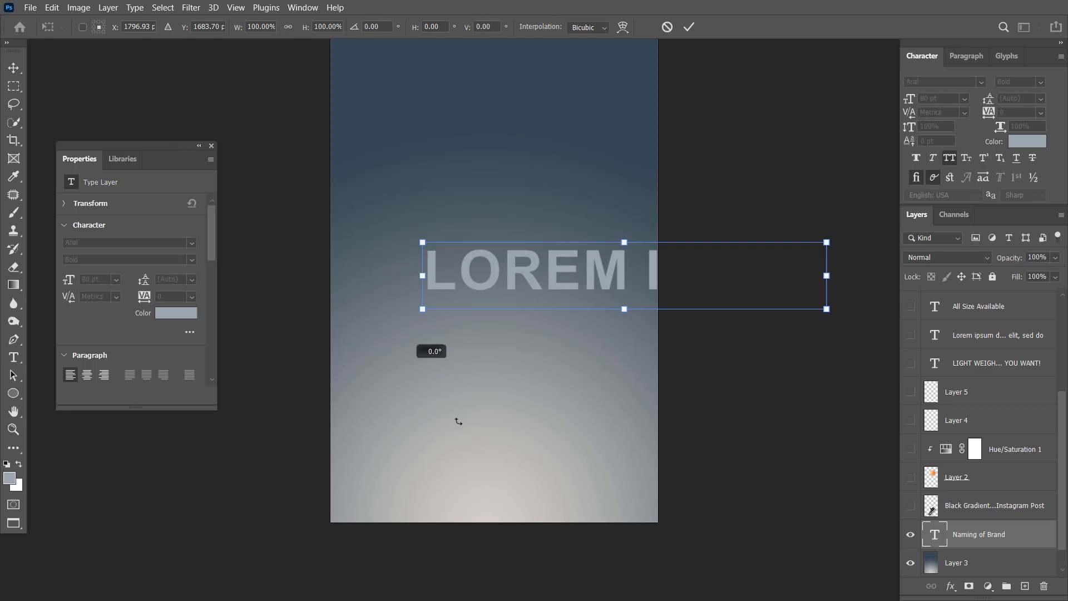
drag(458, 421, 690, 467)
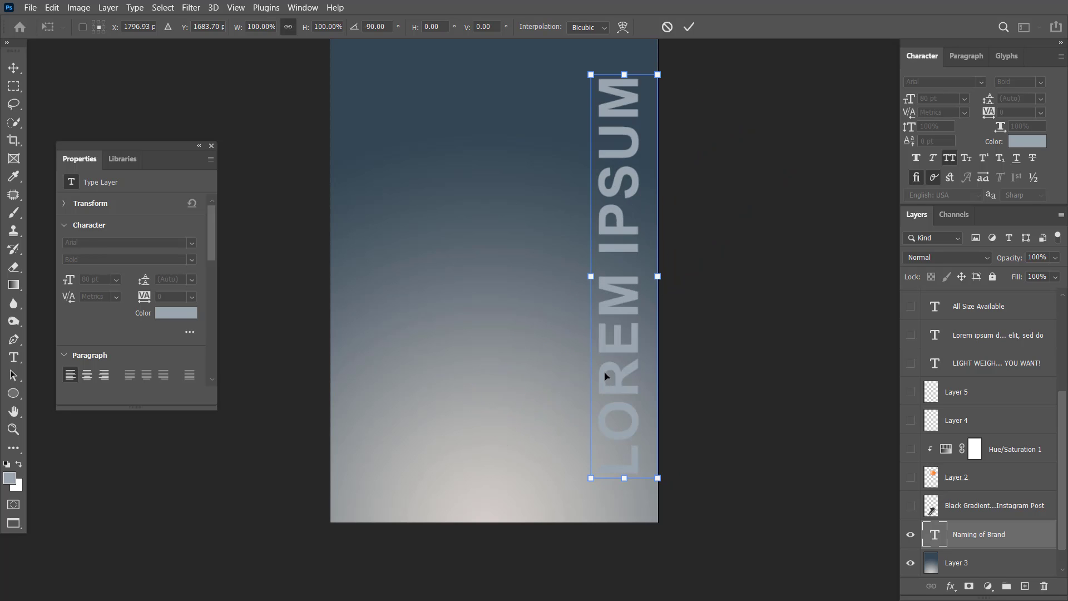
drag(605, 376, 392, 346)
scroll(458, 368, up, 2)
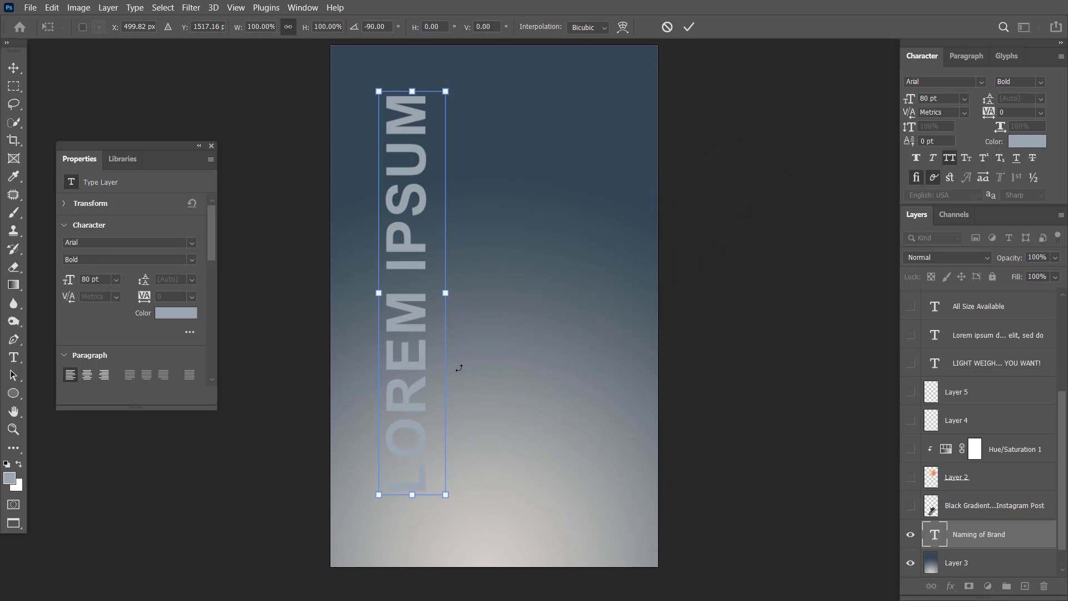
key(Return)
drag(385, 335, 366, 333)
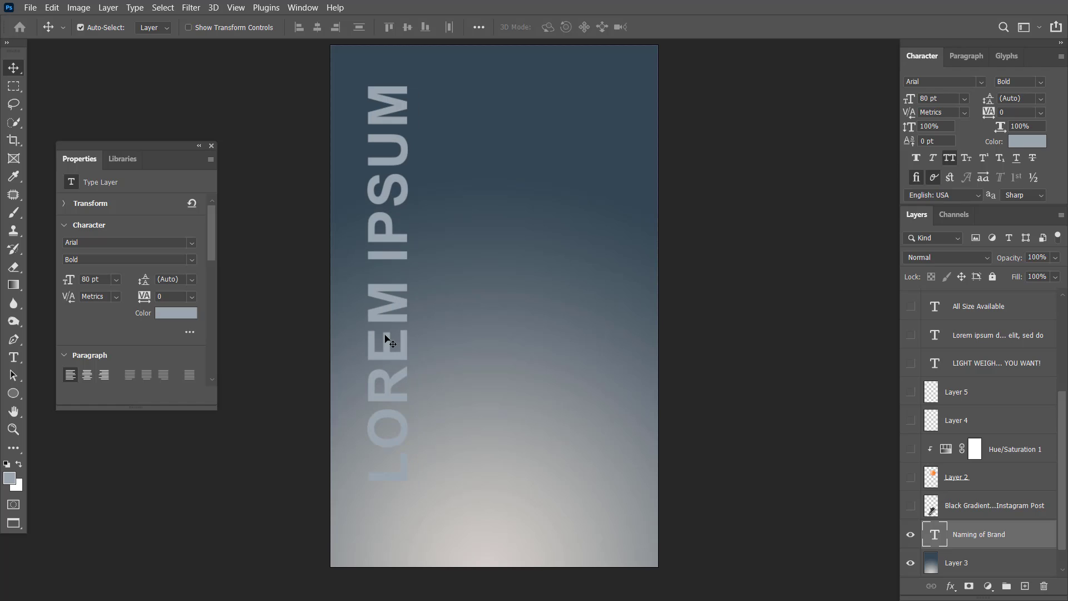
Step: Recolour the vertical placeholder text to white (ffffff)
key(Return)
click(556, 27)
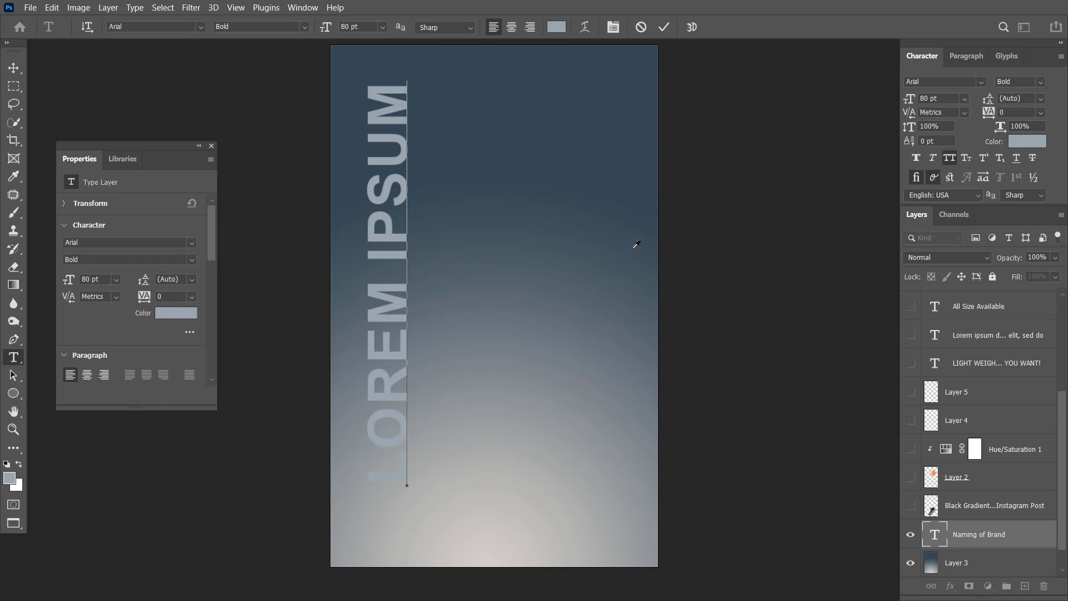
text(ffffff)
click(995, 238)
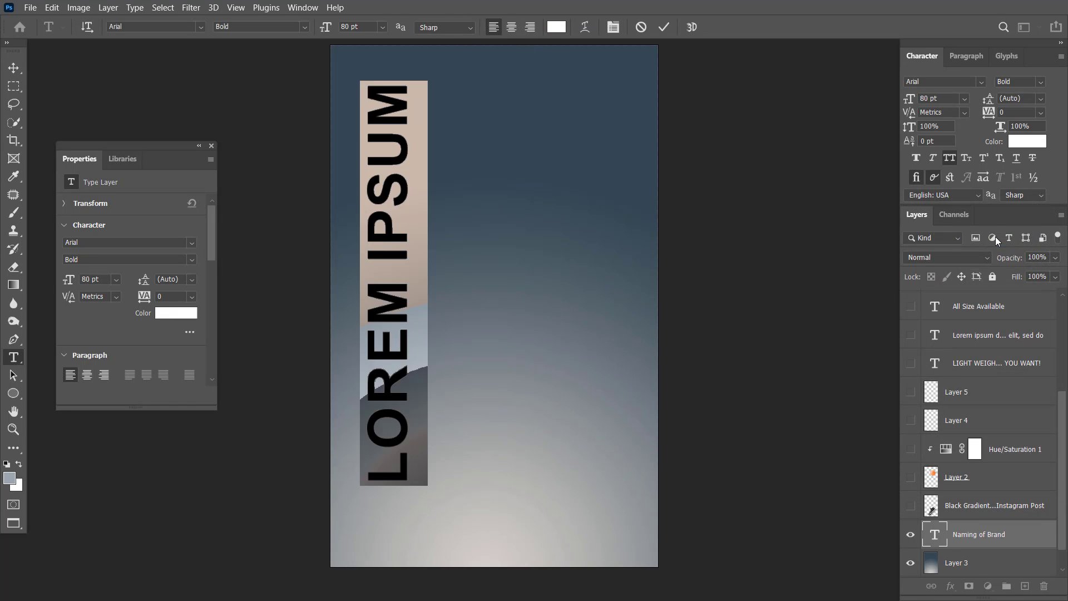
Step: Replace the vertical placeholder text with "REDTRACK"
text(RED)
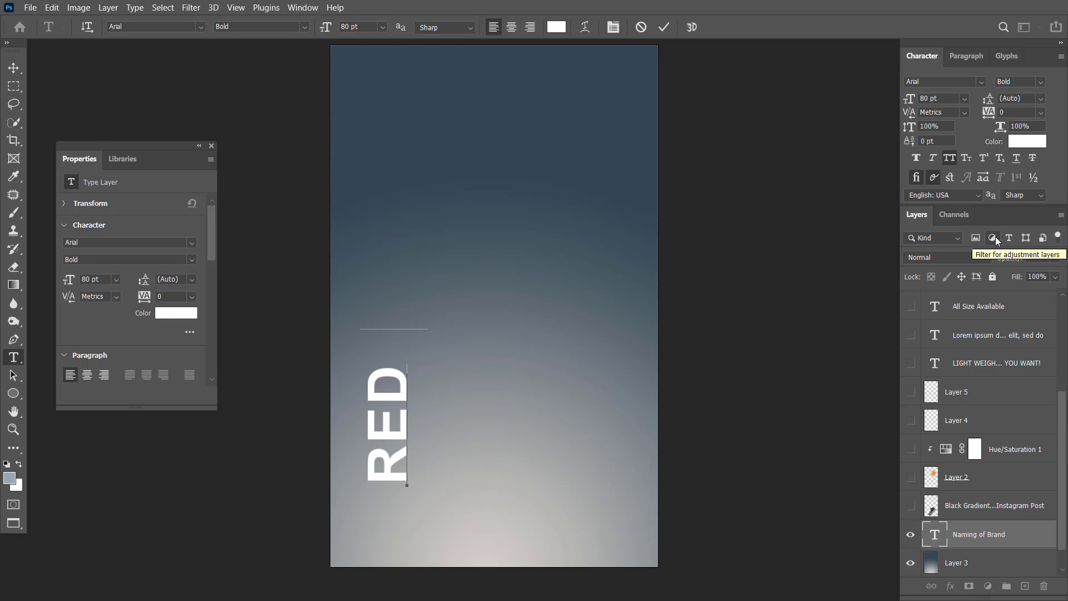
text(TRACK)
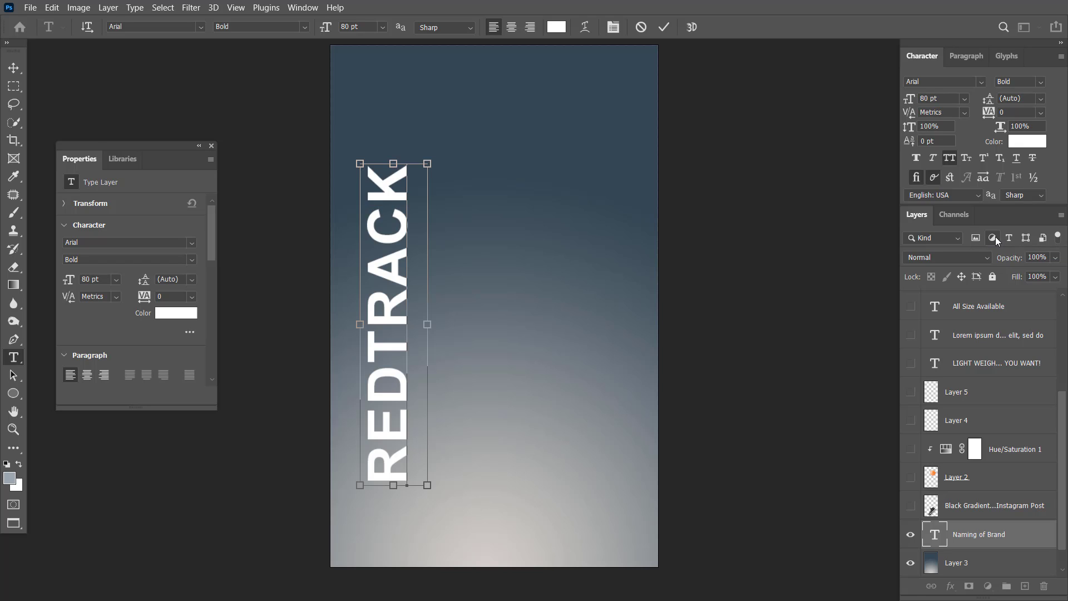
key(ctrl+a)
click(13, 67)
key(v)
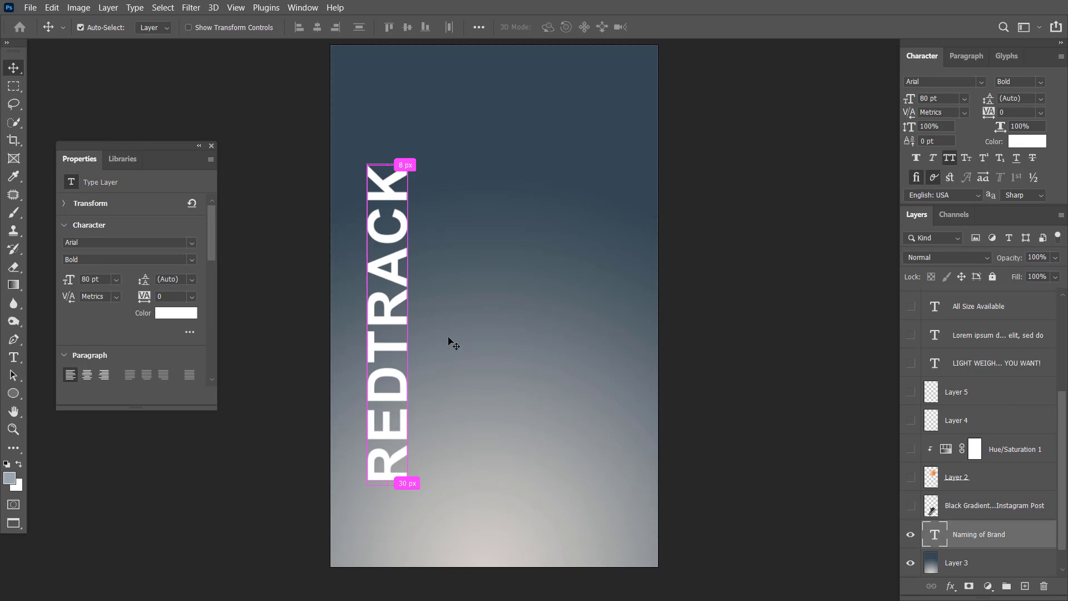
Step: Scale the REDTRACK text to about 158% and position it so it nearly fills the poster's height near the left edge
key(ctrl+t)
drag(426, 324, 472, 324)
drag(406, 335, 407, 344)
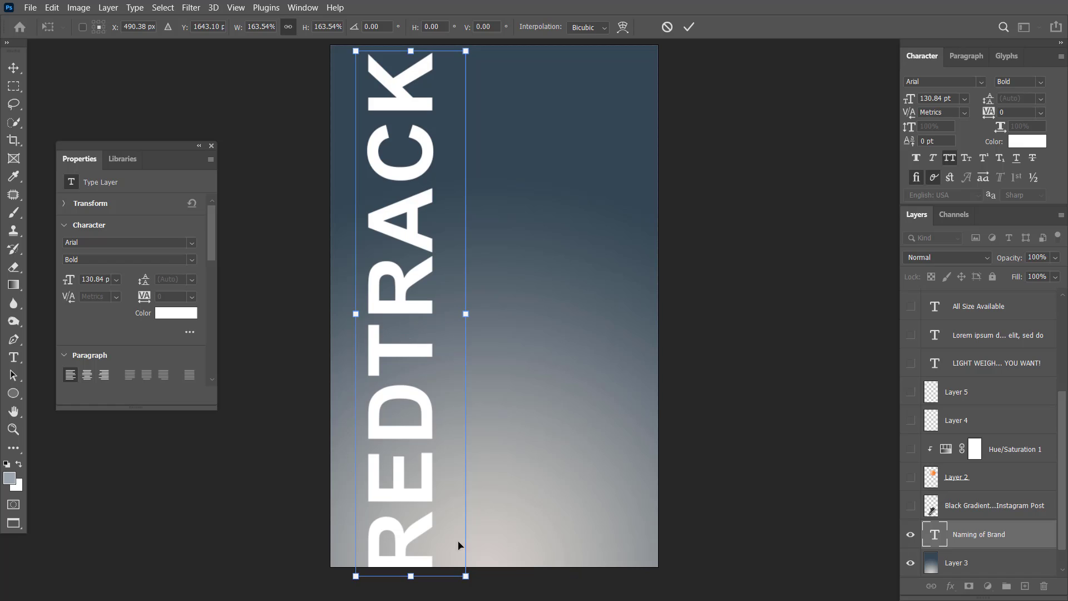
drag(469, 573, 463, 559)
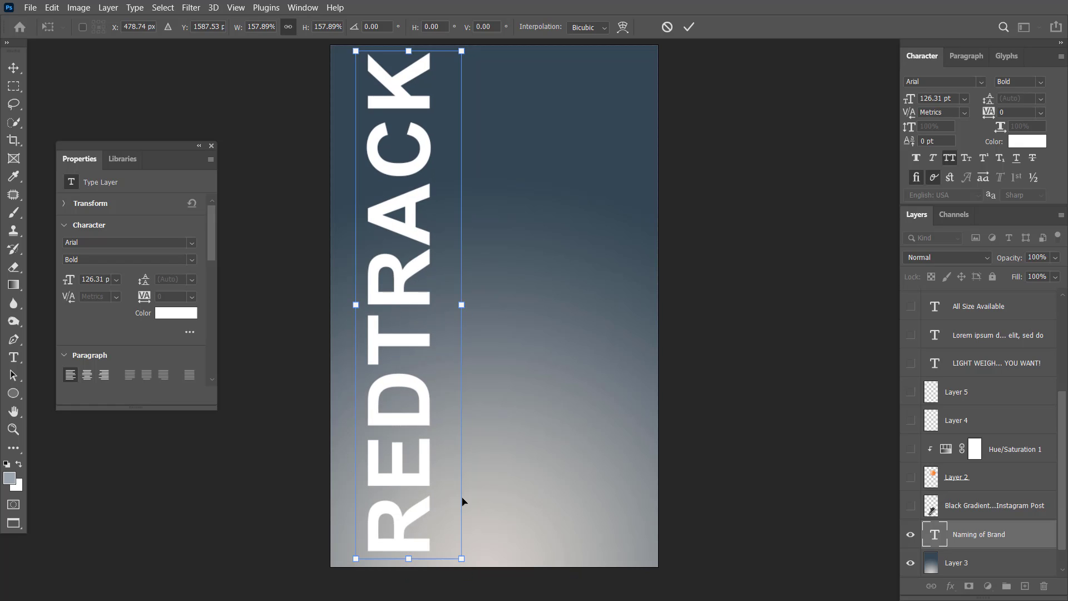
key(Return)
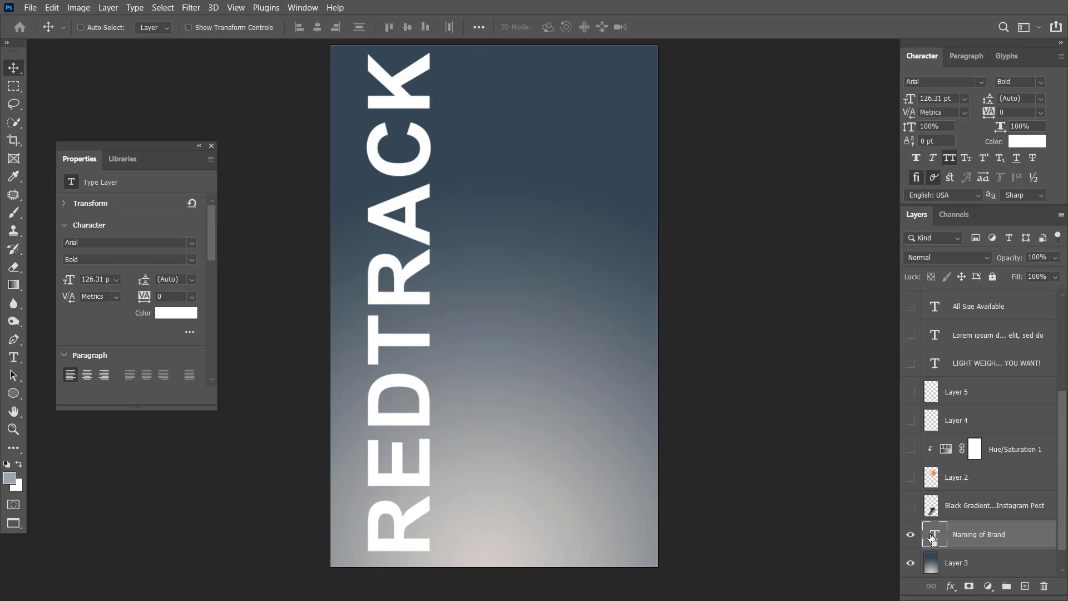
Step: Load the REDTRACK letters as a selection and add a new layer above the text layer
ctrl+click(934, 534)
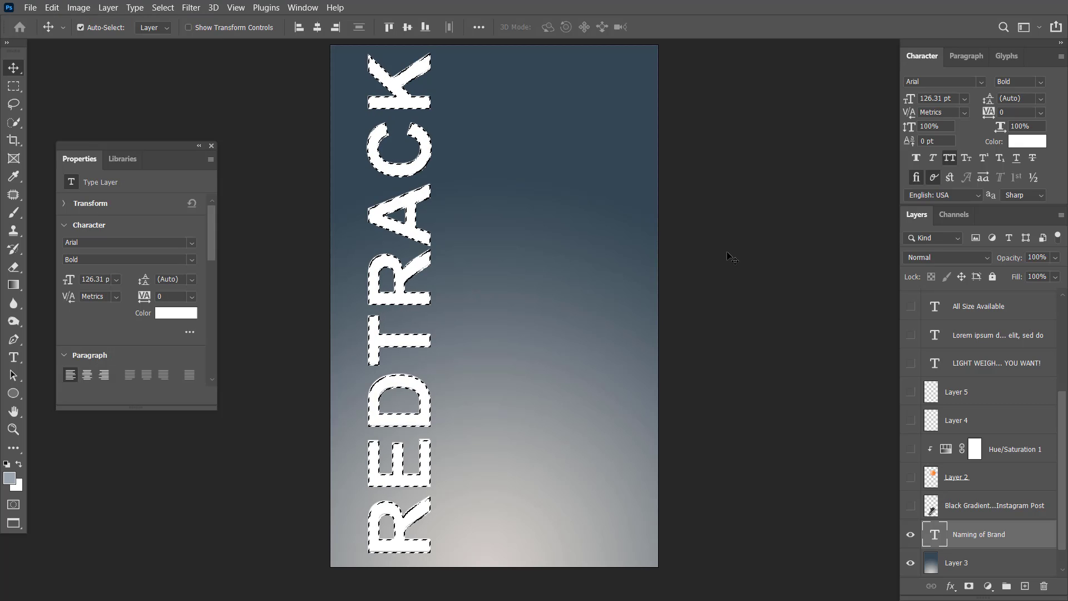
key(ctrl+f)
key(ctrl+j)
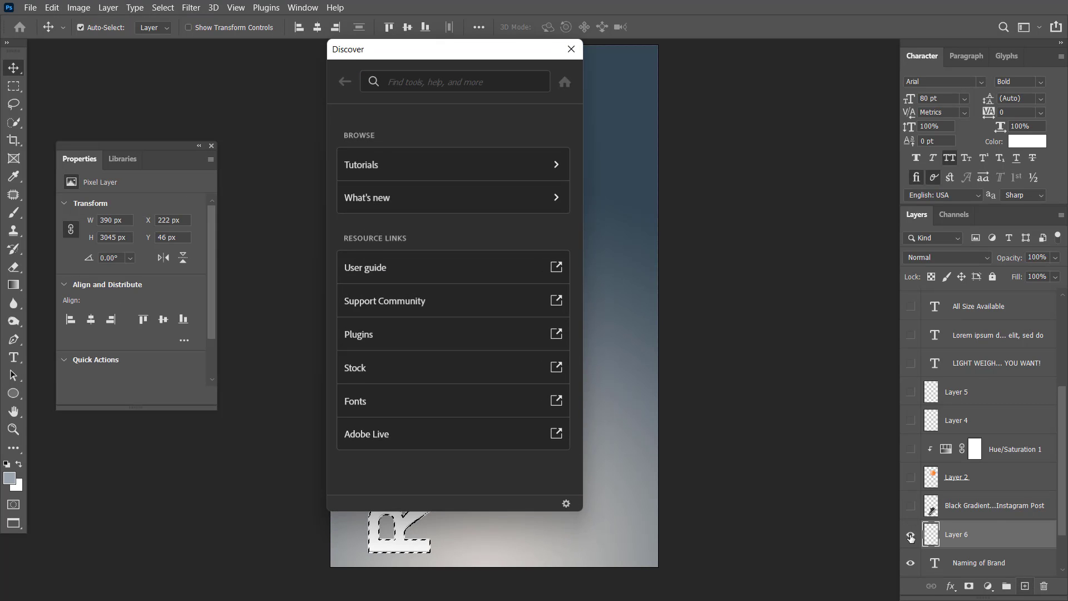
click(571, 49)
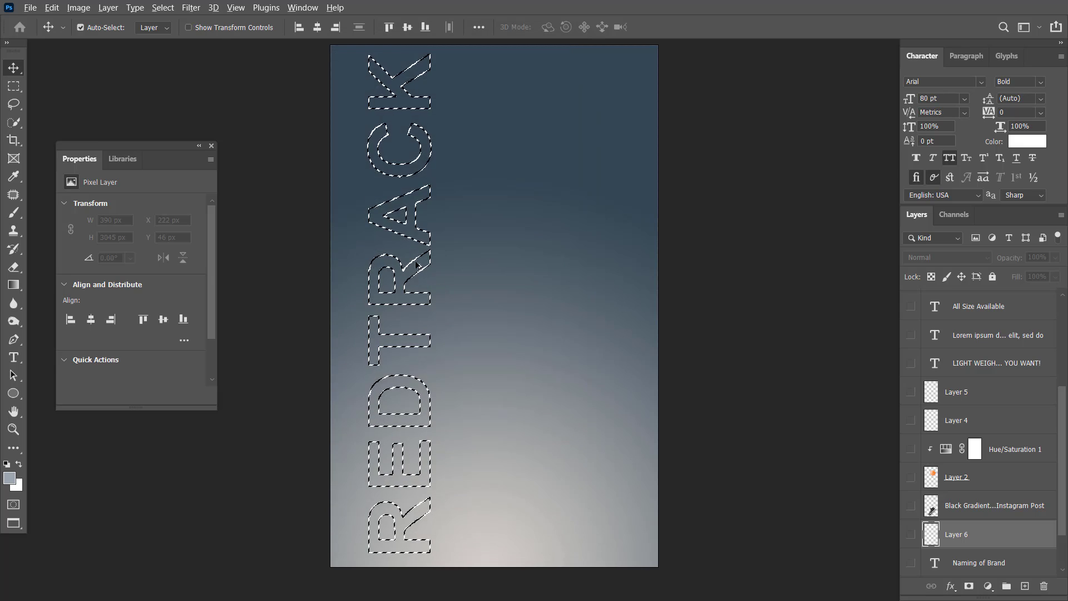
key(ctrl+f)
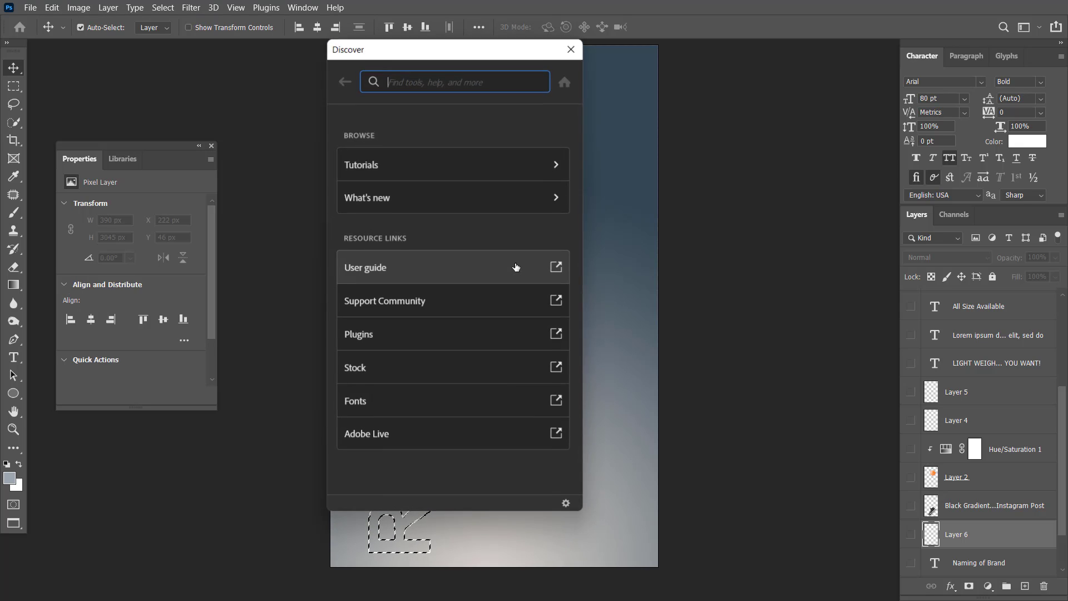
click(572, 49)
click(52, 7)
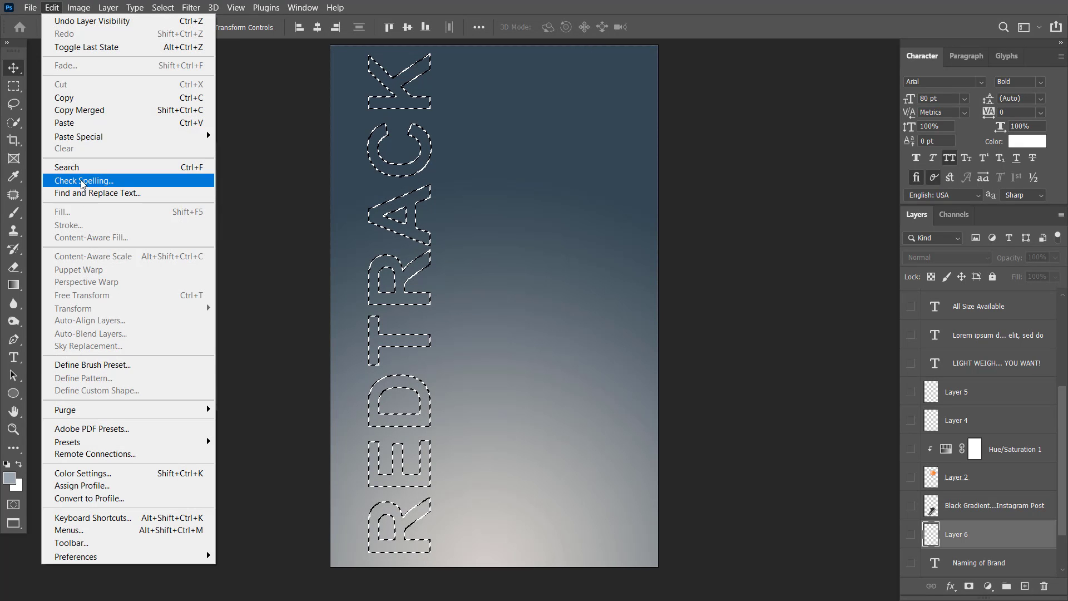
click(219, 276)
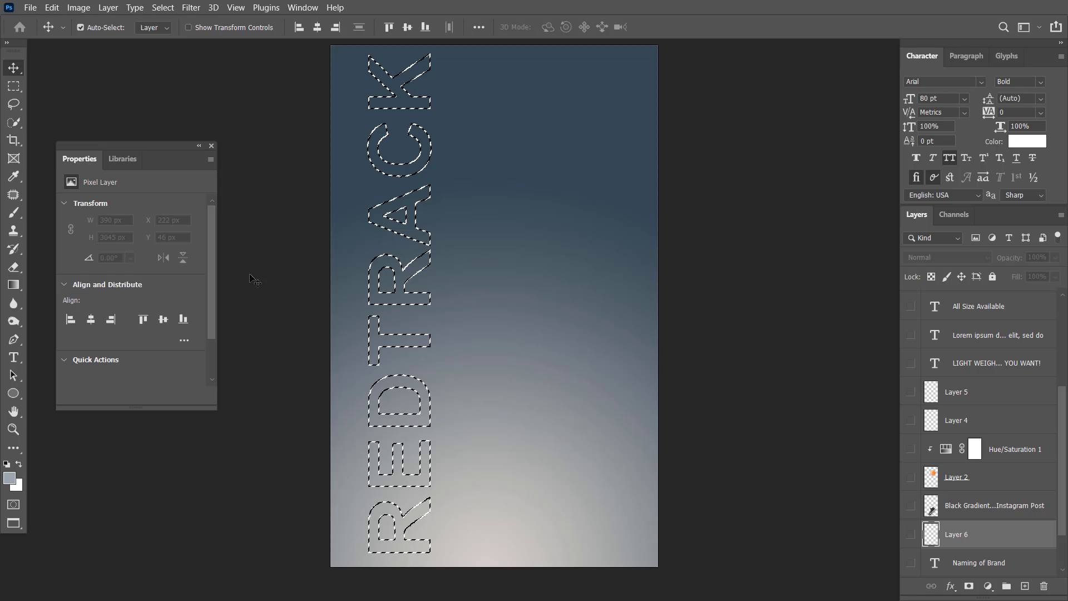
Step: Make the new layer visible, stroke the REDTRACK selection with a 1 px white (ffffff) outside outline, and deselect
click(911, 535)
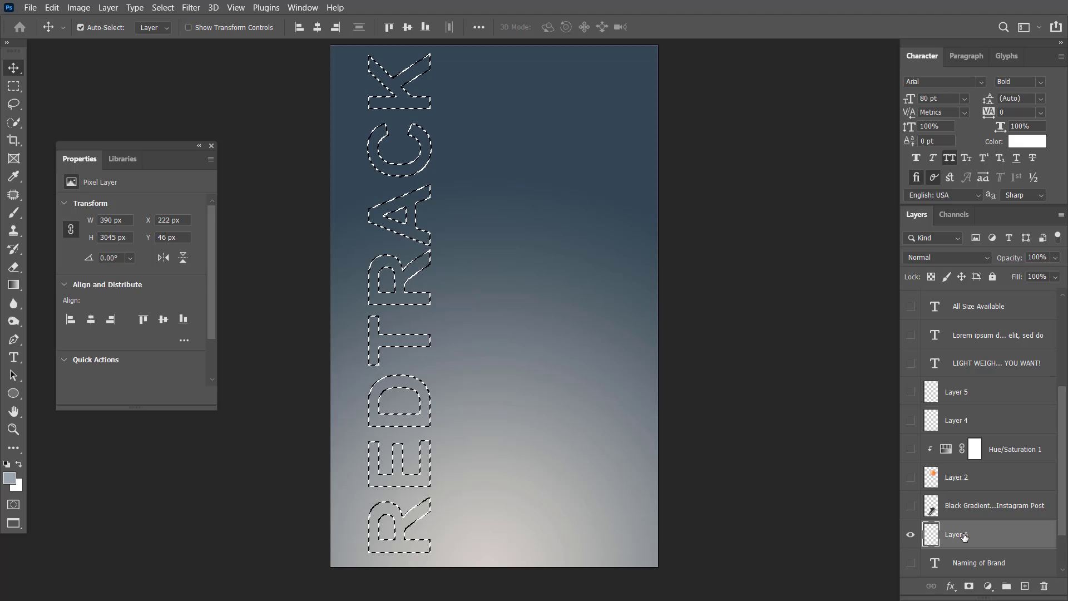
key(alt+e)
key(k)
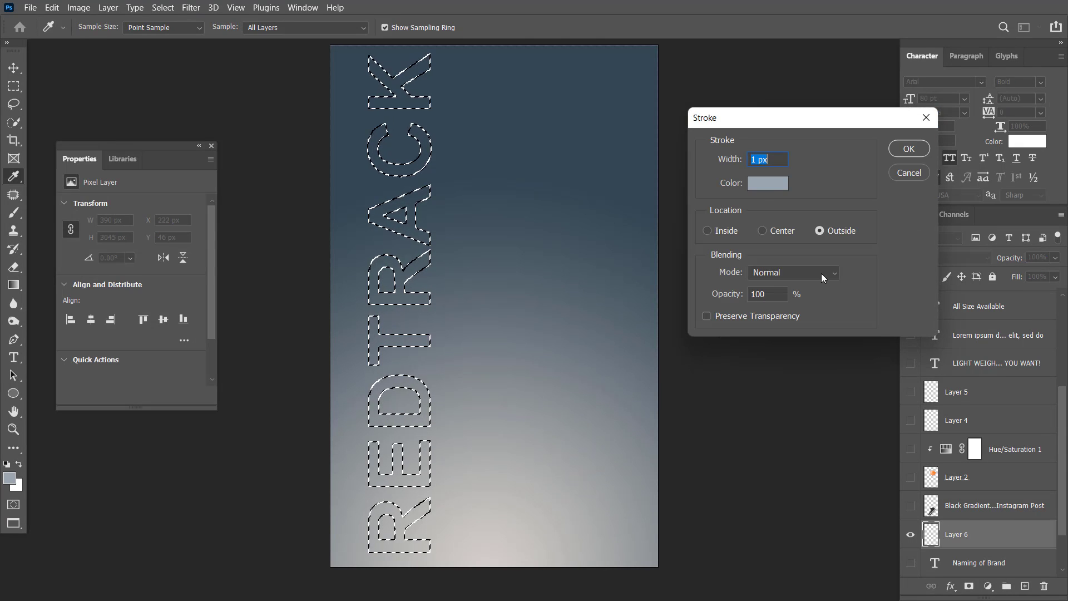
click(767, 183)
text(ffffff)
click(995, 239)
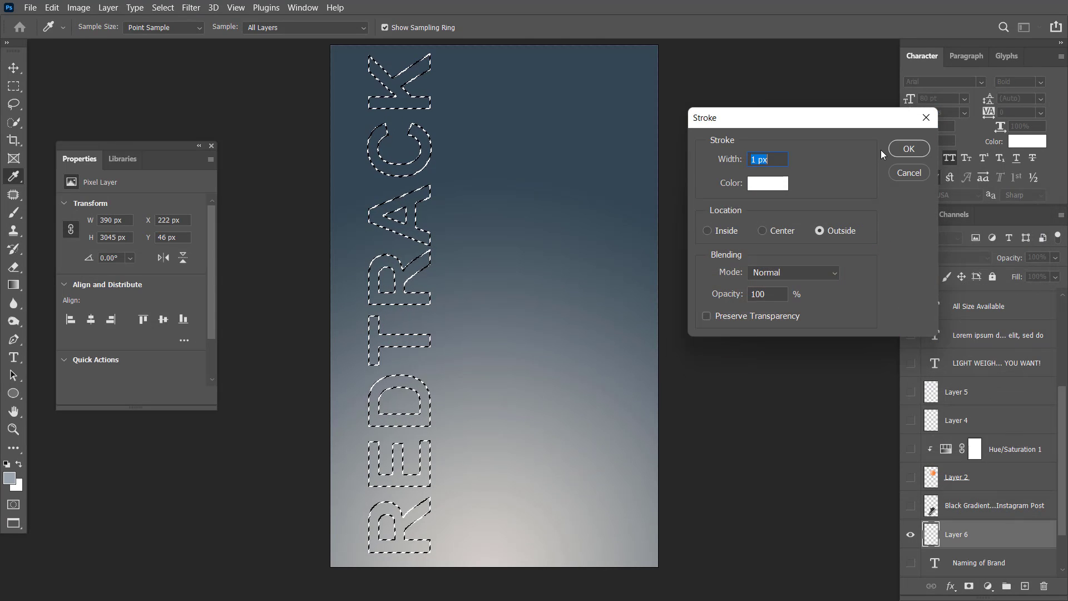
click(906, 151)
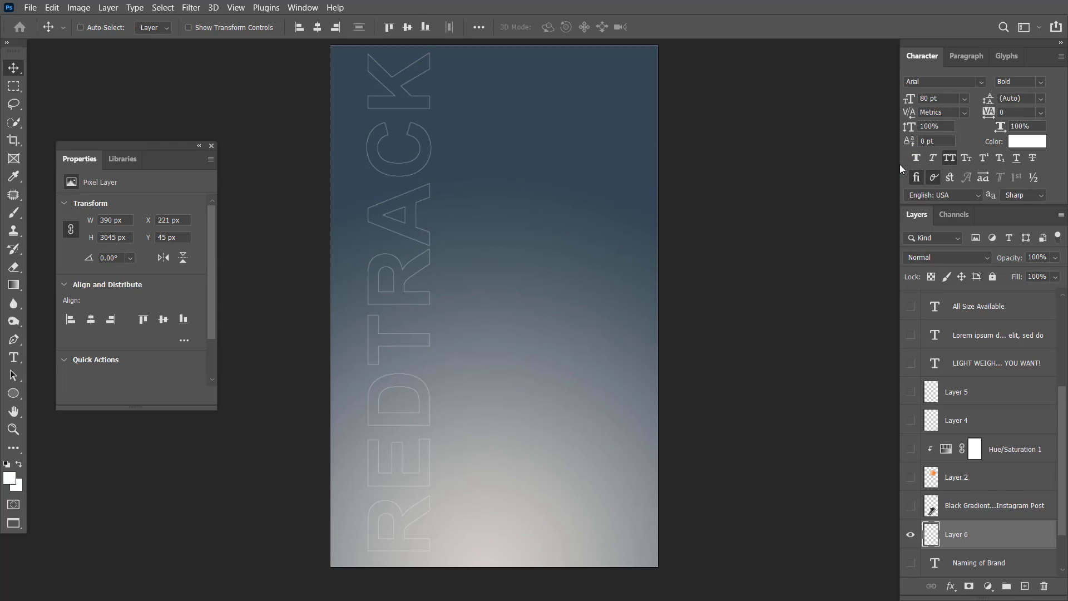
key(ctrl+d)
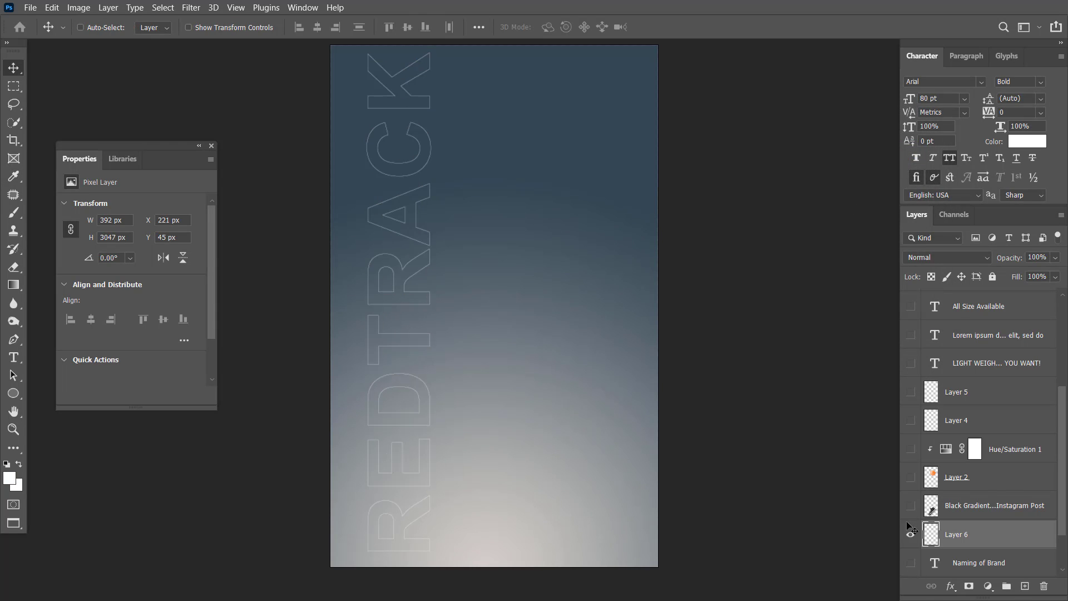
Step: Show the hidden shoe, balloon, headline, paragraph, caption and colour swatch layers again, leaving the solid brand text hidden
drag(910, 490, 910, 376)
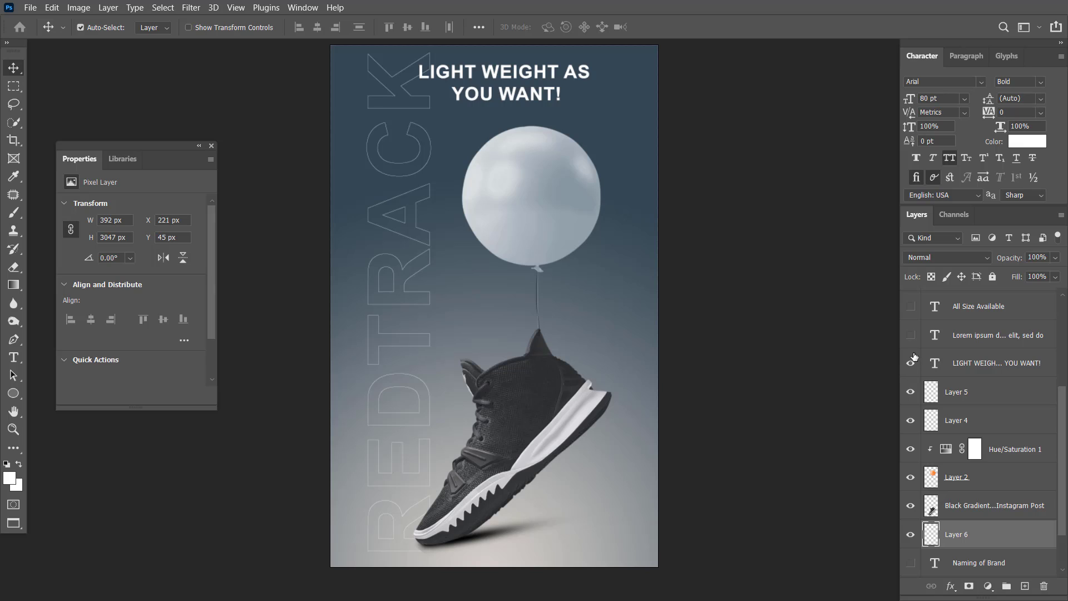
click(916, 306)
scroll(904, 356, up, 3)
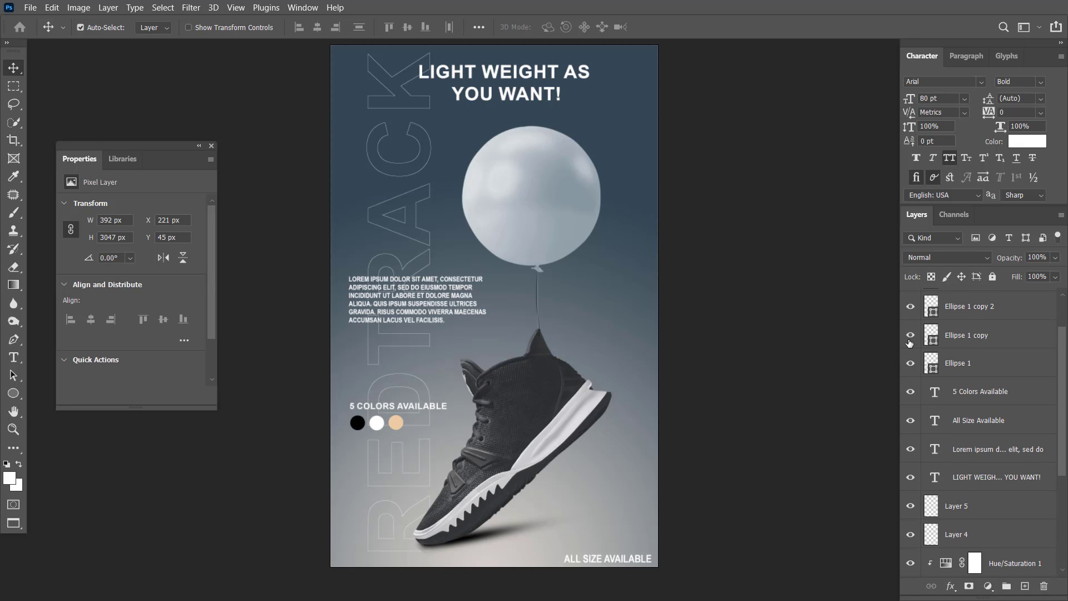
scroll(909, 343, up, 2)
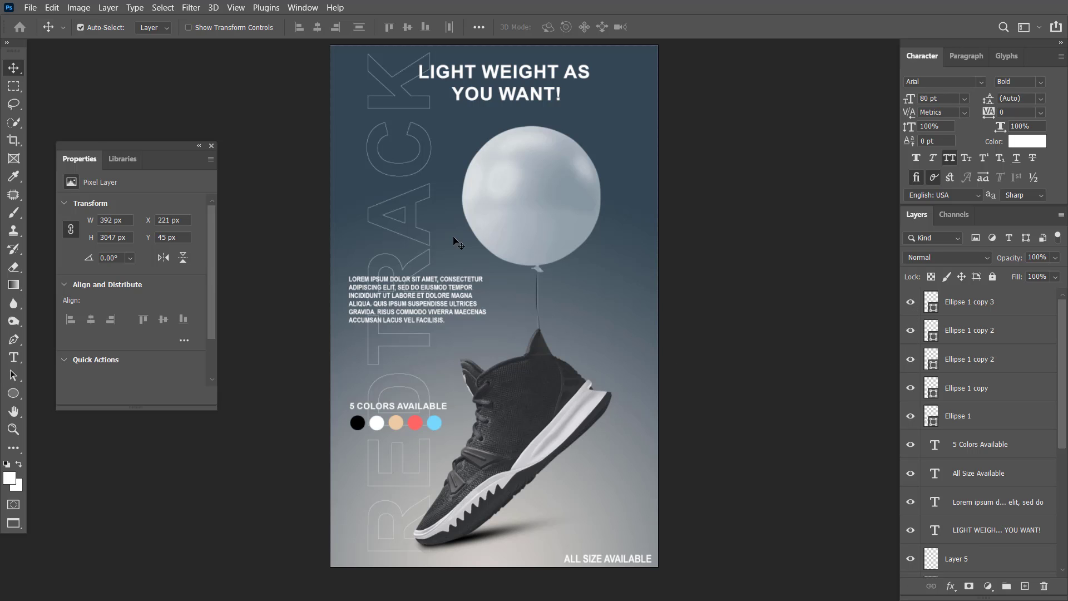
Step: Try moving the Lorem ipsum paragraph to the area between the balloon and the shoe, and undo the move
drag(417, 228, 516, 226)
key(ctrl+z)
scroll(980, 479, down, 1)
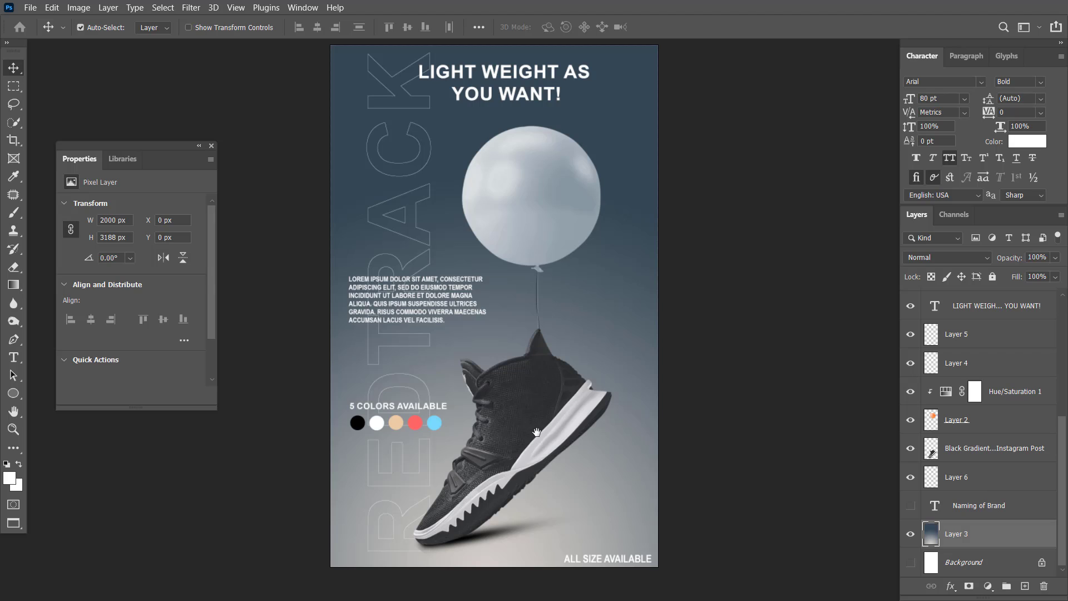
drag(537, 433, 539, 431)
drag(457, 317, 589, 311)
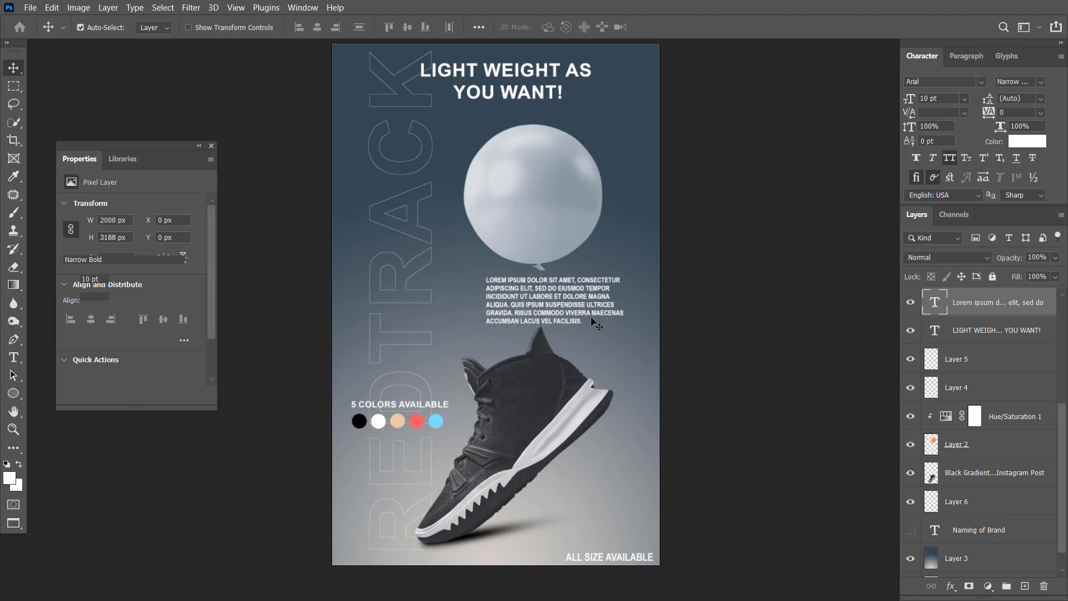
key(ctrl+z)
drag(560, 351, 557, 331)
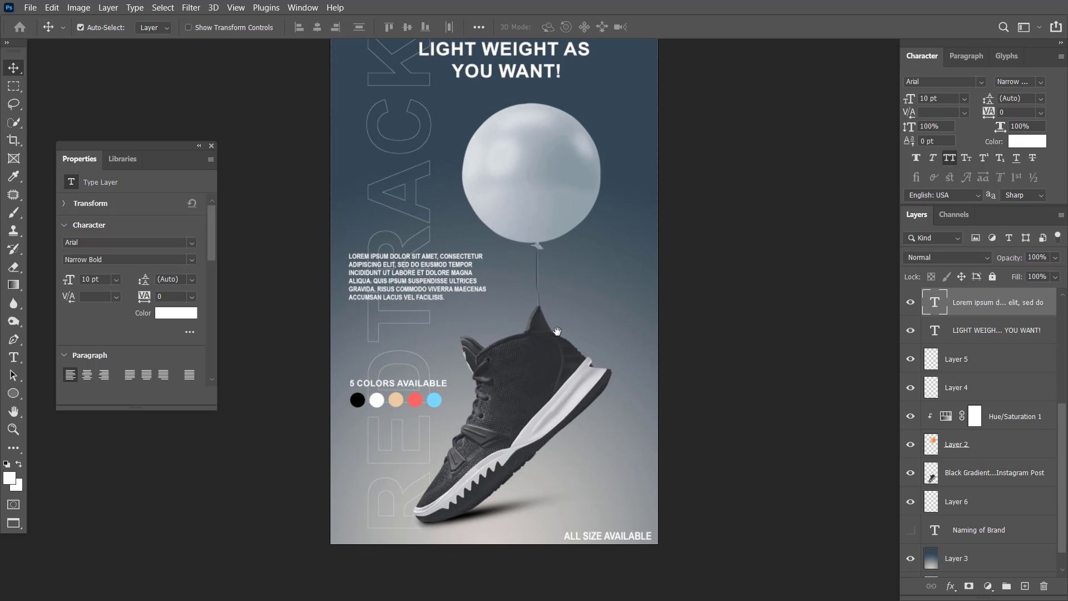
Step: Review the whole finished poster in full-screen mode and return to the standard screen view
scroll(537, 318, down, 1)
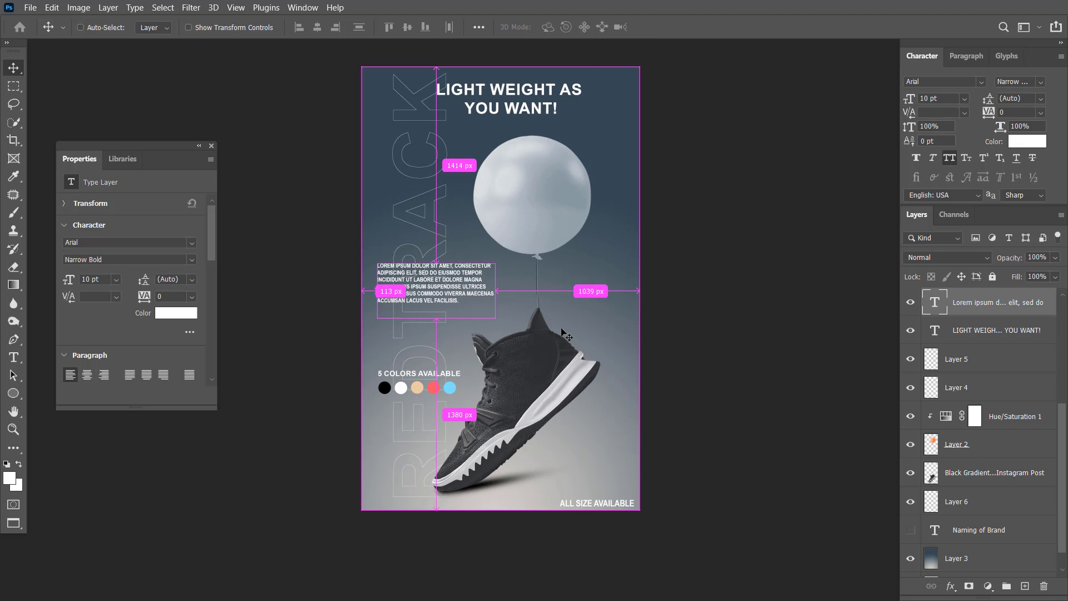
key(ctrl)
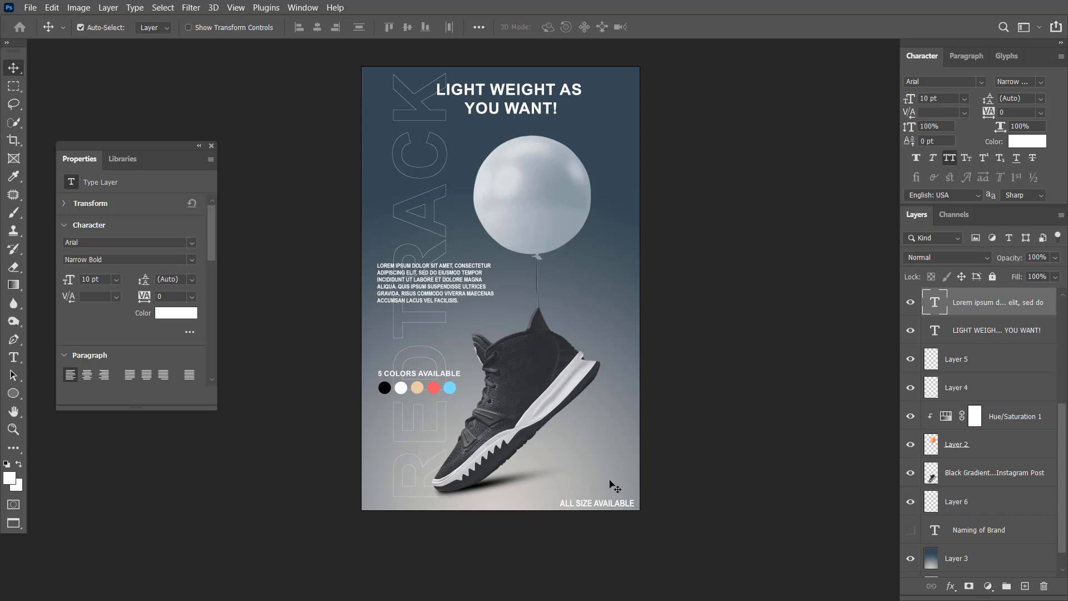
key(f)
key(f)
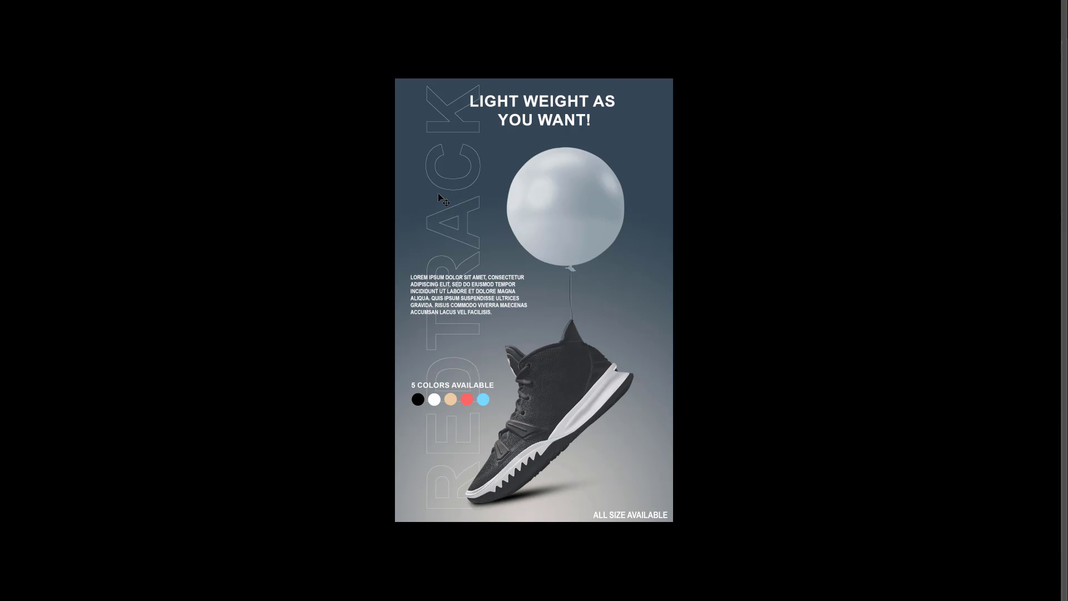
key(f)
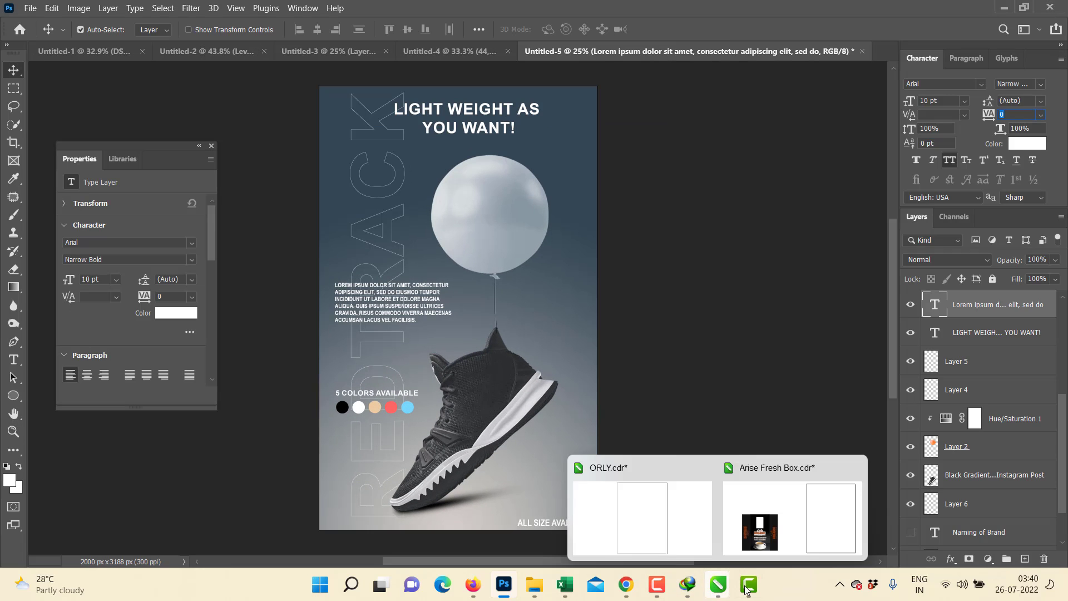
click(657, 585)
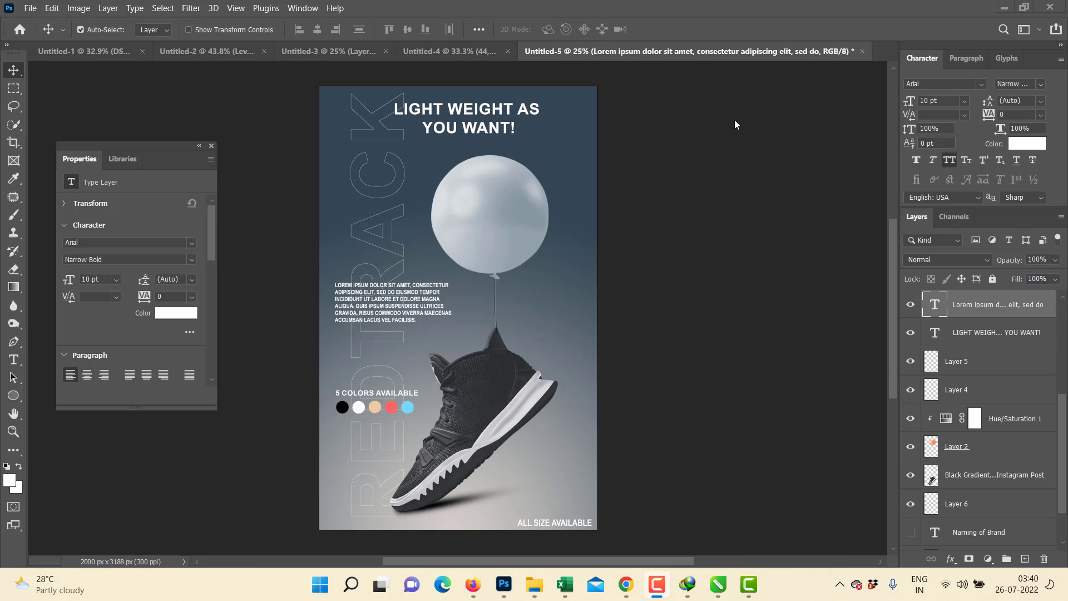